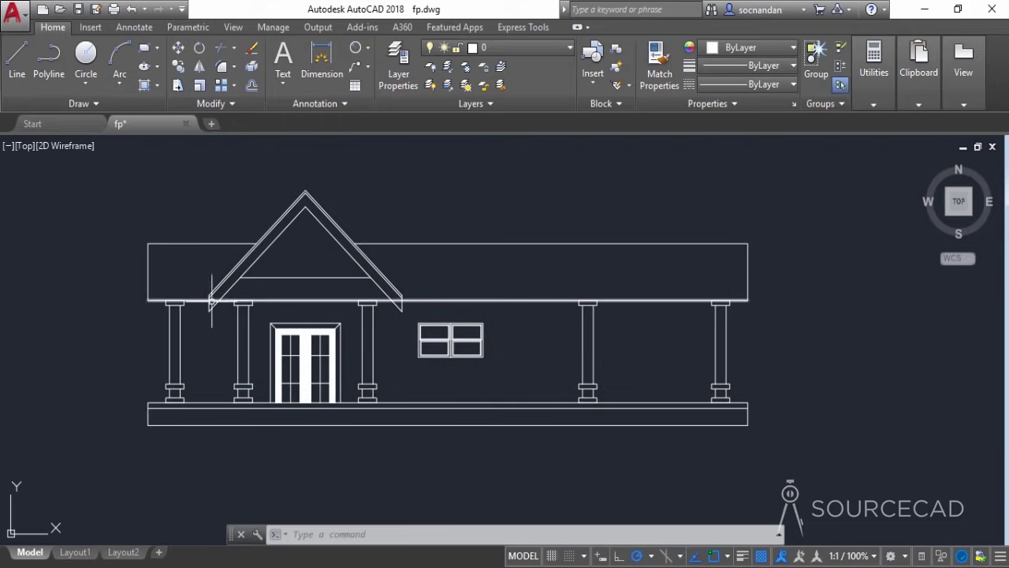
- Trim the main roof's eave lines where they cross the sloped rake boards at both lower ends of the gable
scroll(211, 301, up, 4)
scroll(210, 290, up, 2)
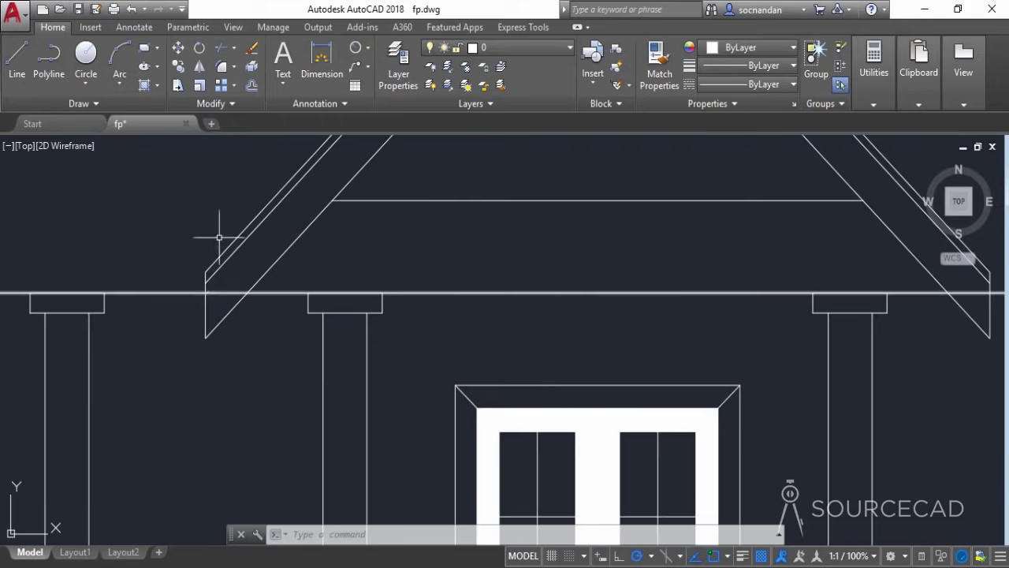
click(221, 49)
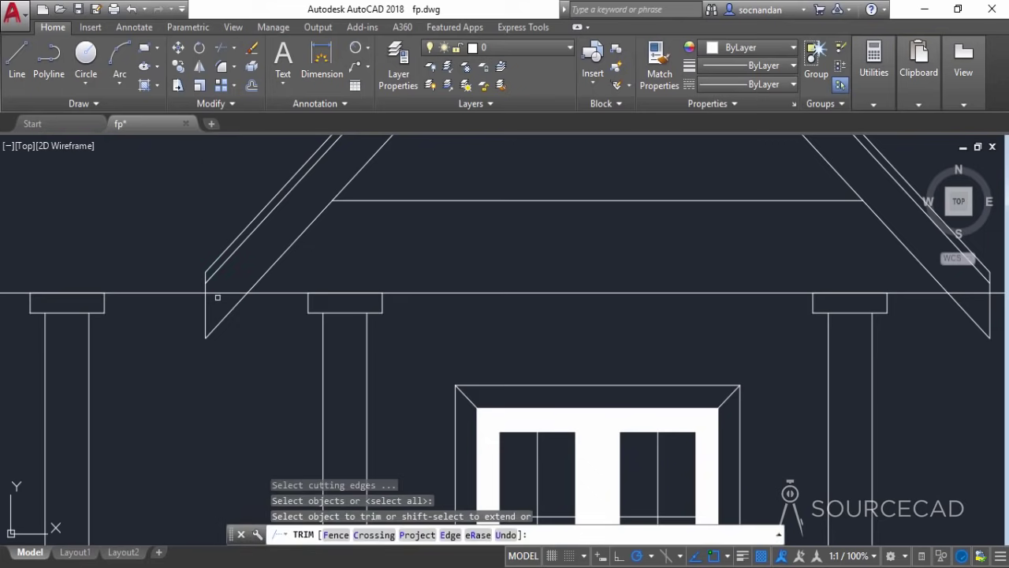
scroll(447, 248, down, 2)
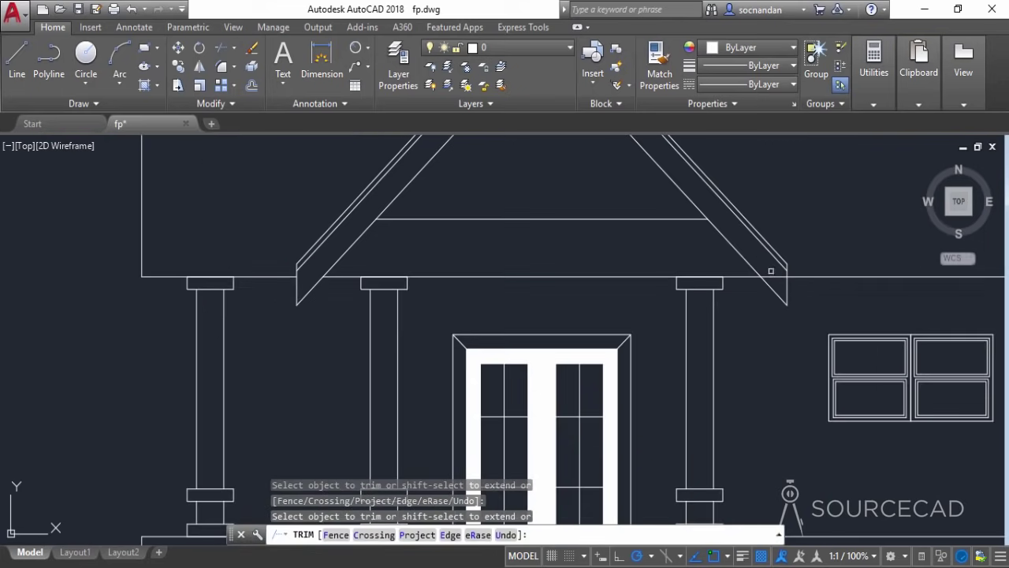
click(778, 218)
right_click(777, 218)
click(796, 224)
scroll(786, 226, down, 3)
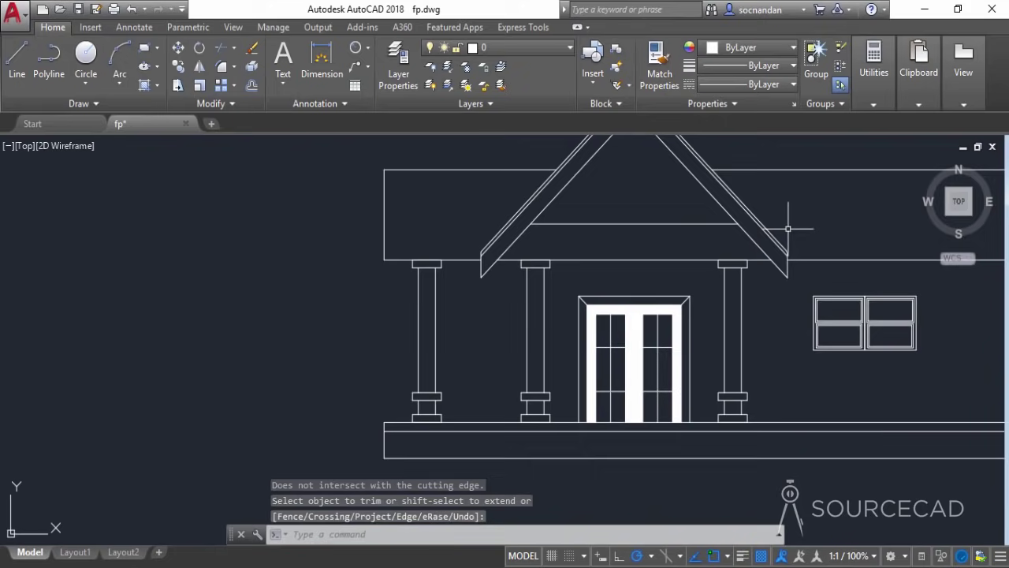
mouse_move(786, 226)
middle_down()
mouse_move(699, 221)
mouse_move(457, 291)
mouse_move(410, 292)
middle_up()
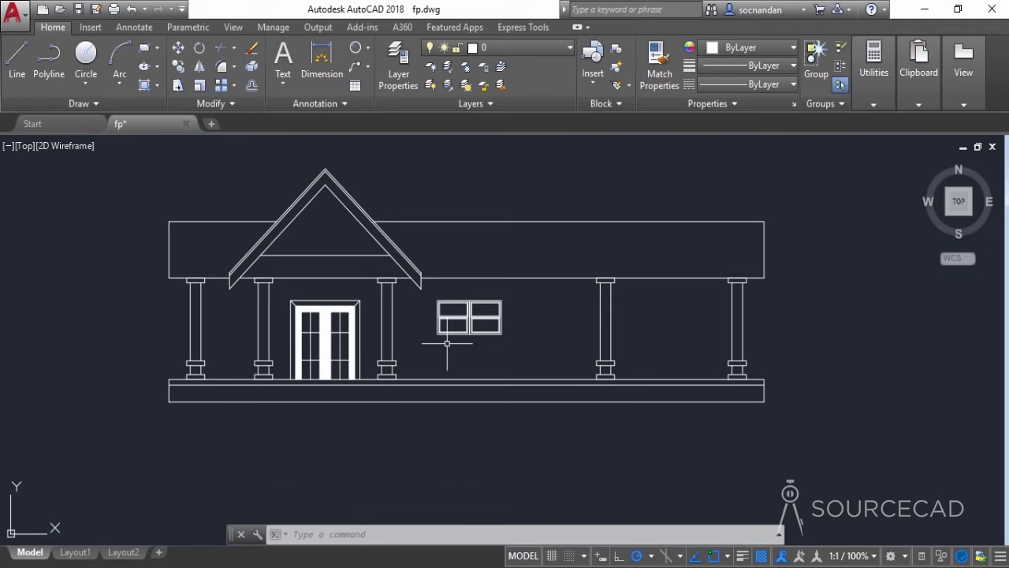
- Draw the first stair step from the porch floor's top edge between the two leftmost columns: 6" down, 1' left
click(20, 69)
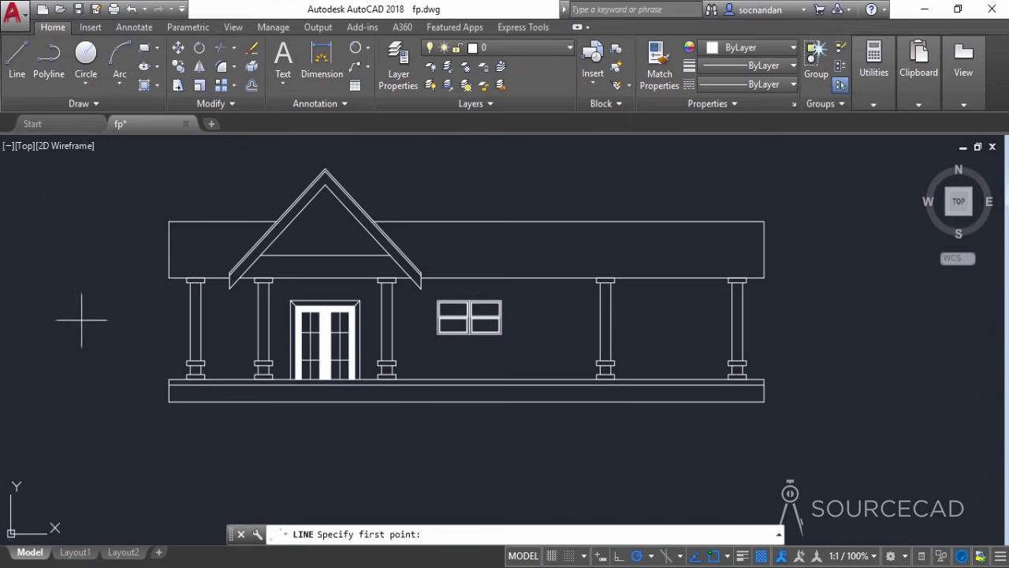
scroll(114, 381, up, 4)
mouse_move(396, 428)
middle_down()
mouse_move(379, 405)
mouse_move(290, 380)
middle_up()
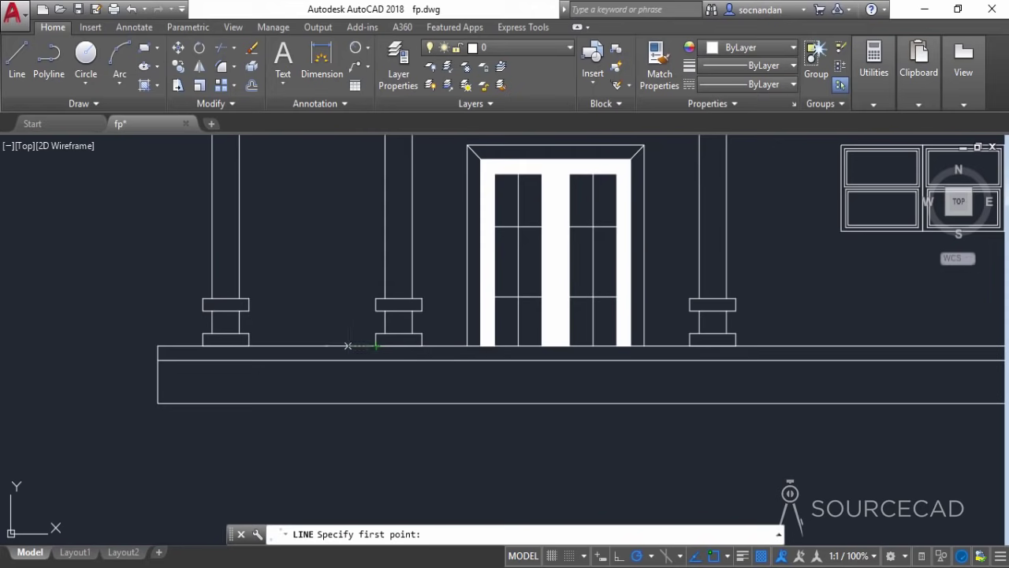
click(348, 346)
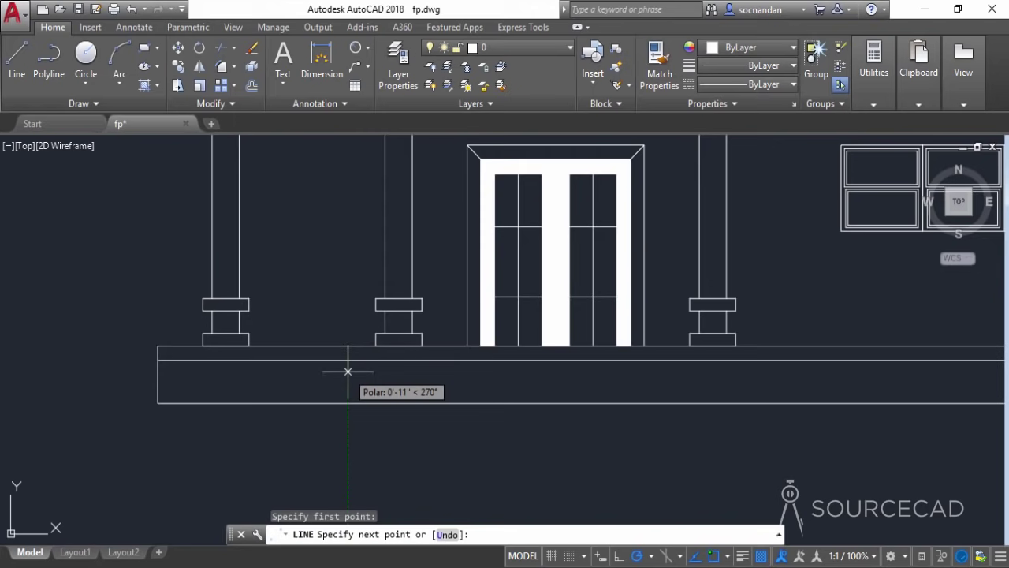
text(6")
key(Return)
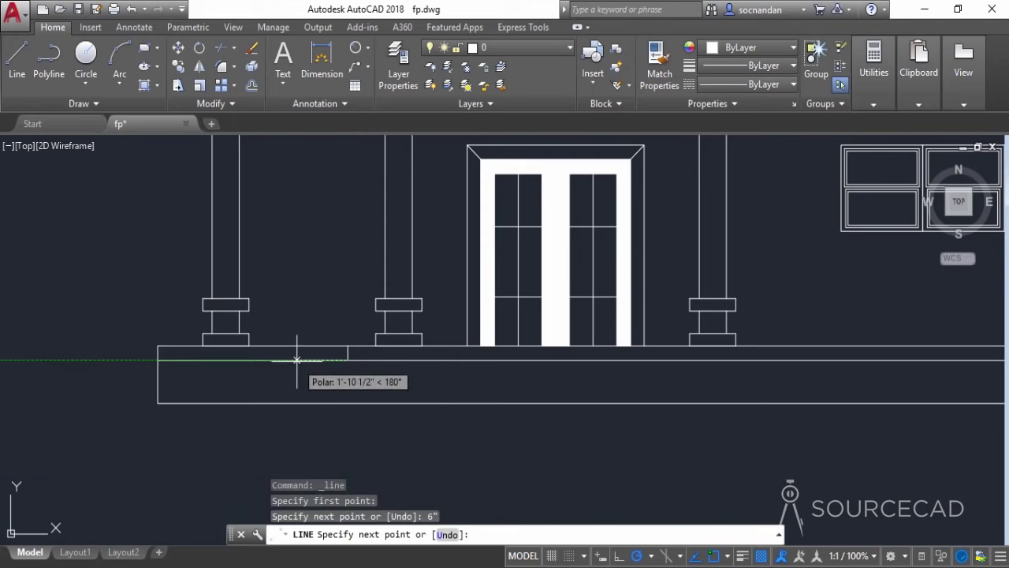
text(1')
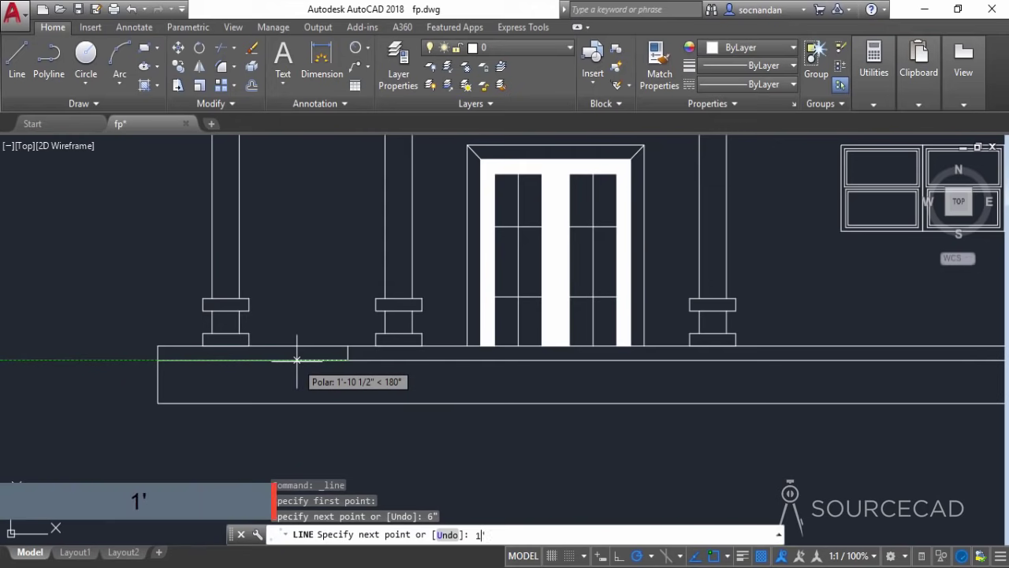
key(Return)
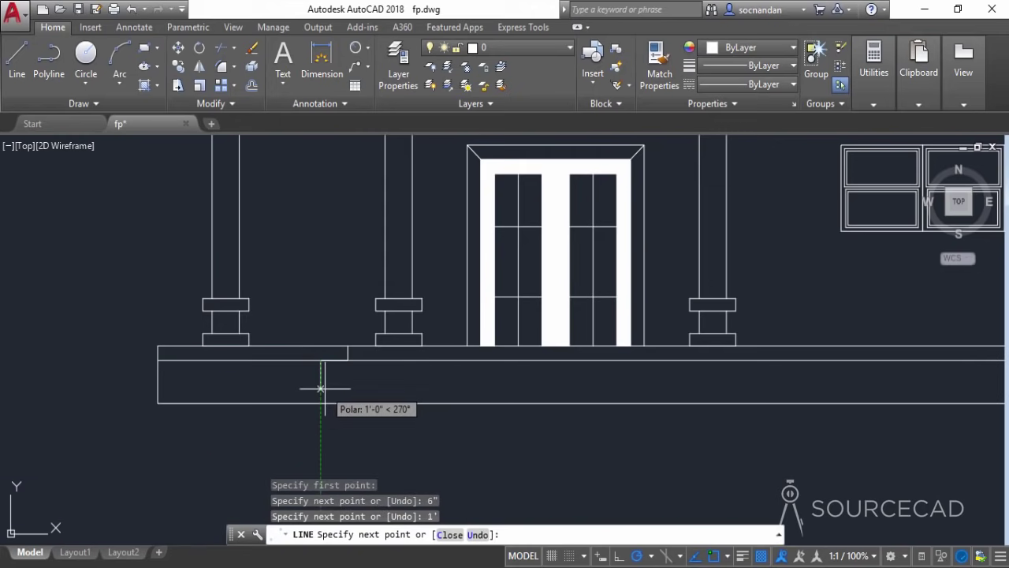
- Continue the stair profile with a second step, 6" down and 1' to the left
text(6")
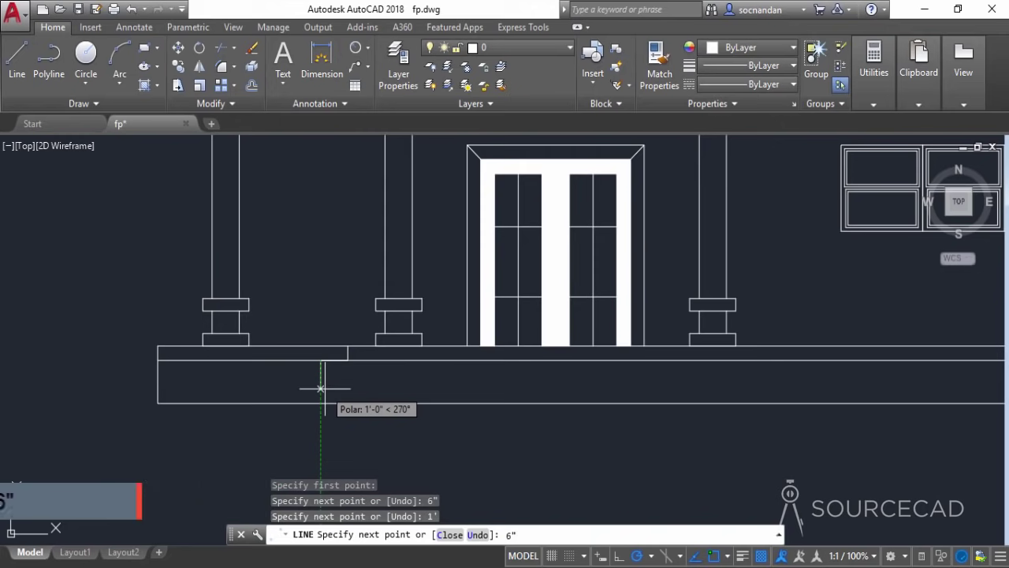
key(Return)
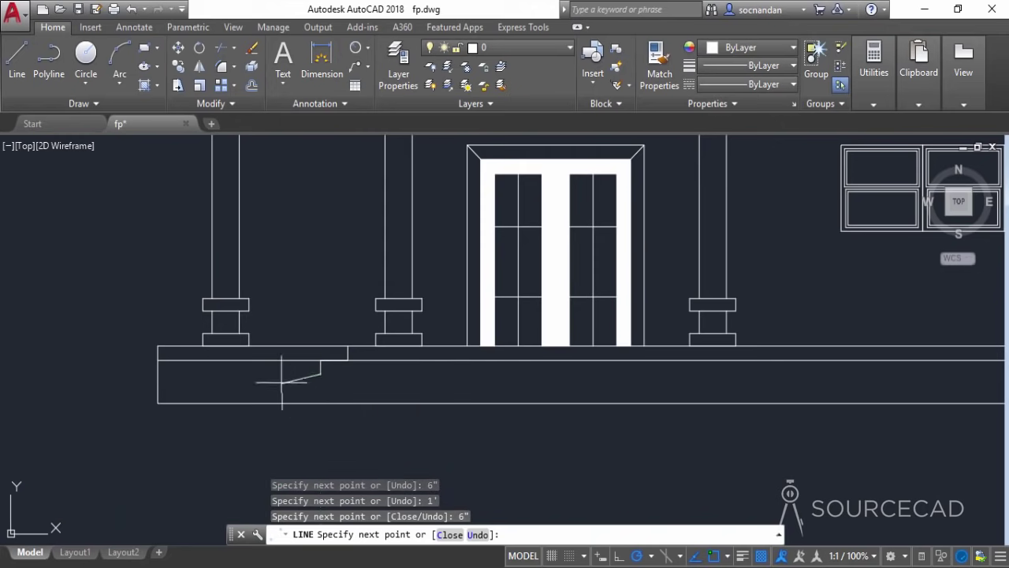
text(1)
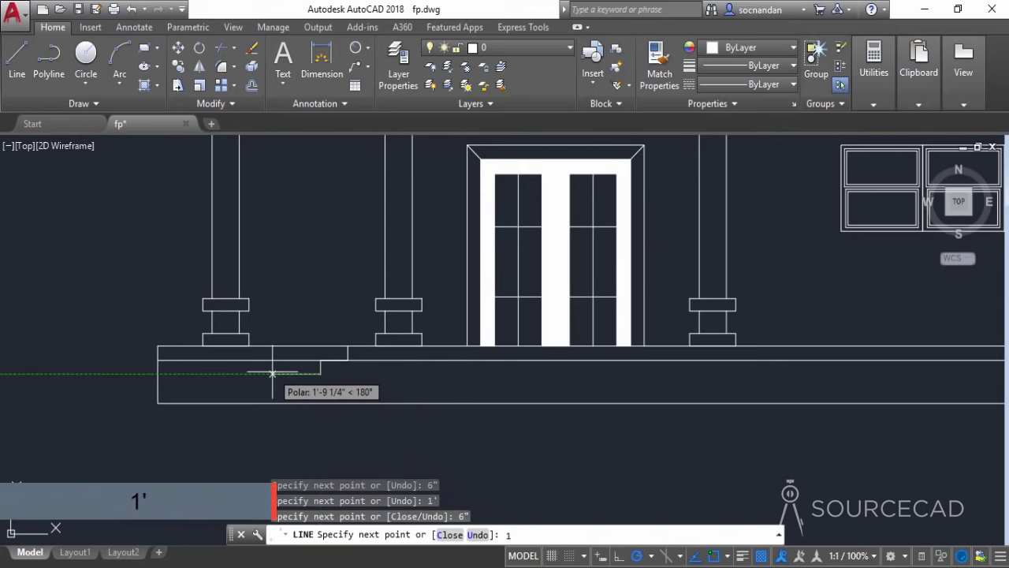
text(')
key(Return)
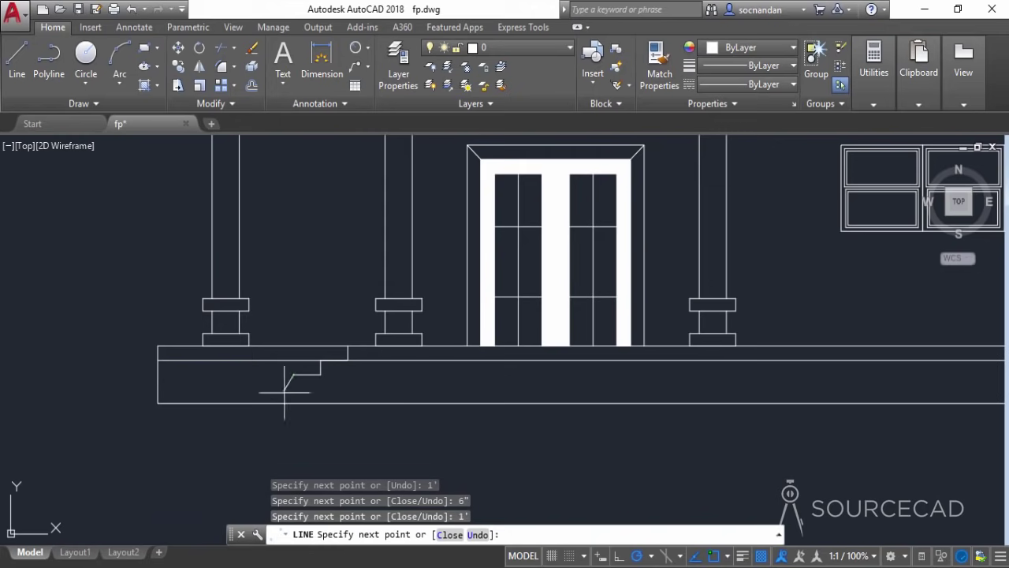
- Complete the stair profile with a 6" riser, a 1' tread and a final riser down to the plinth's bottom line
text(6")
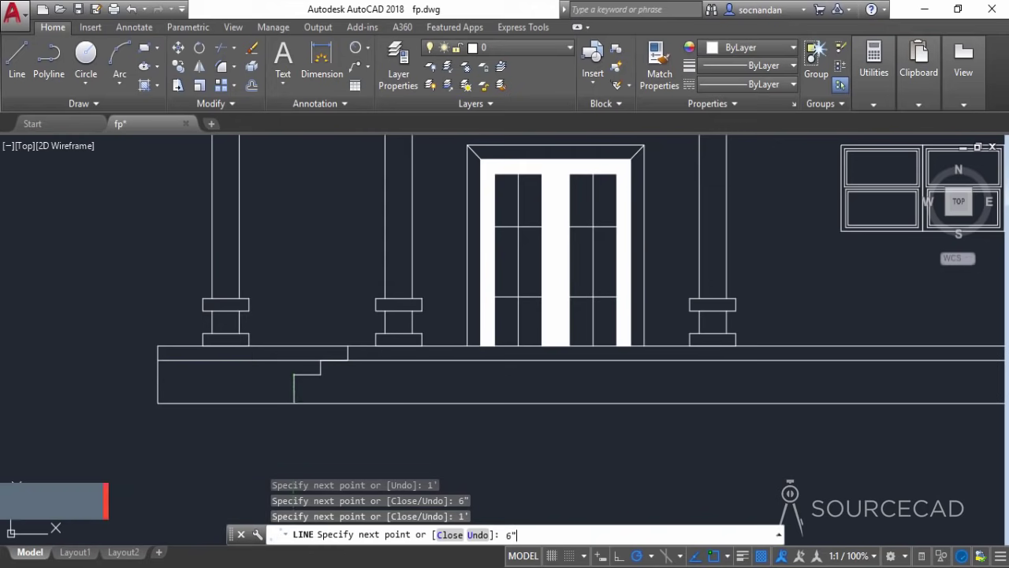
key(Return)
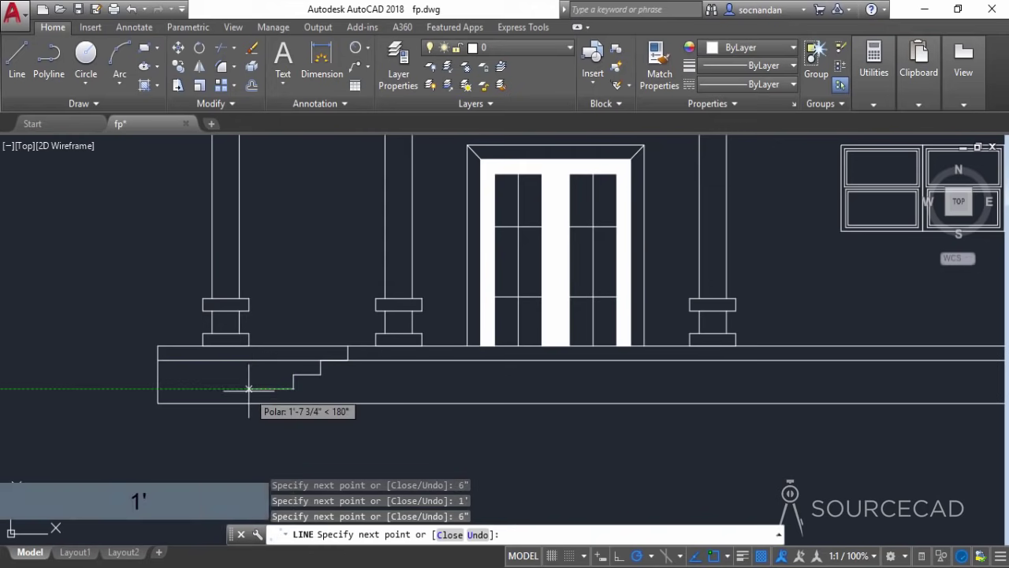
text(1')
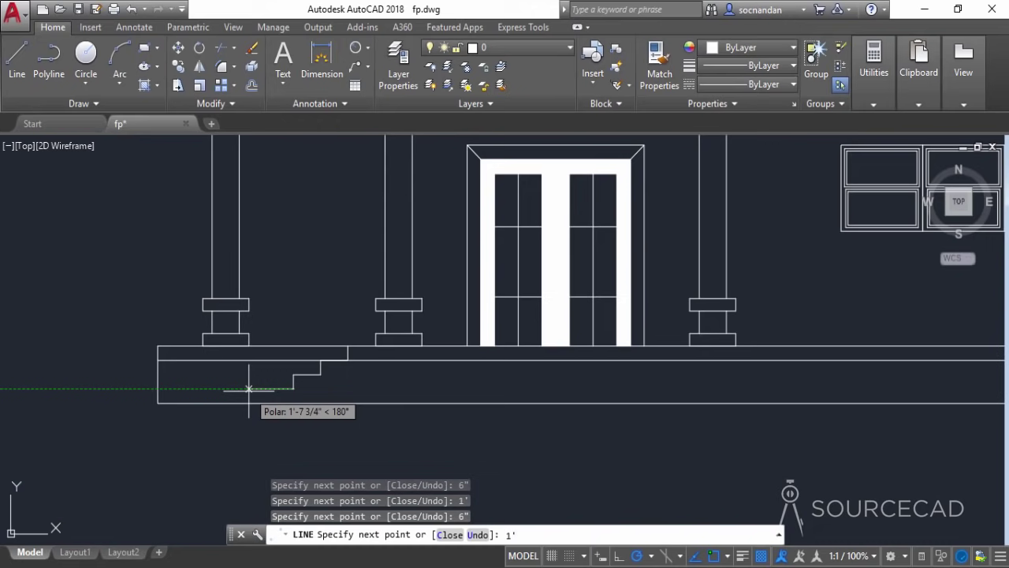
key(Return)
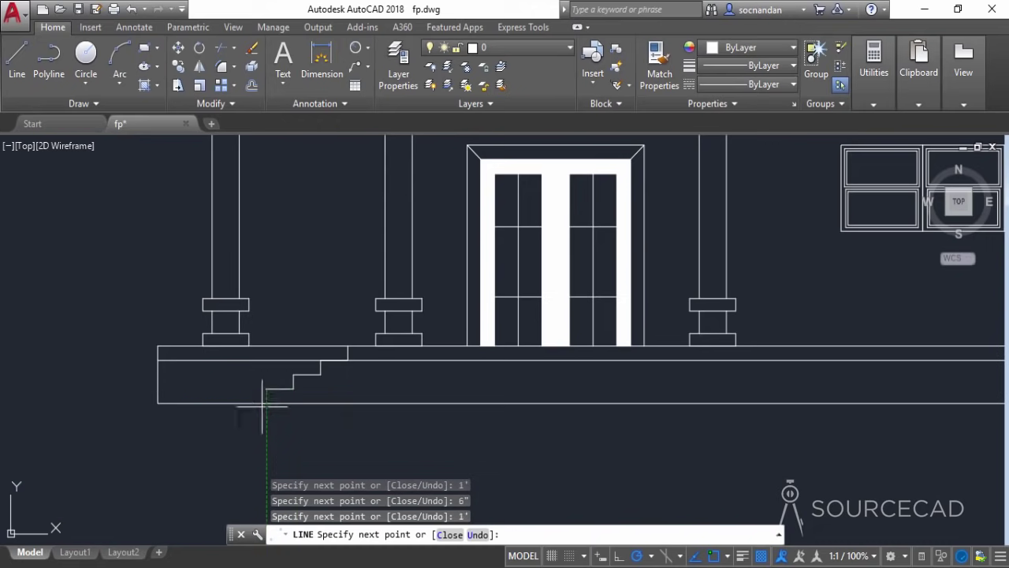
click(266, 402)
right_click(282, 418)
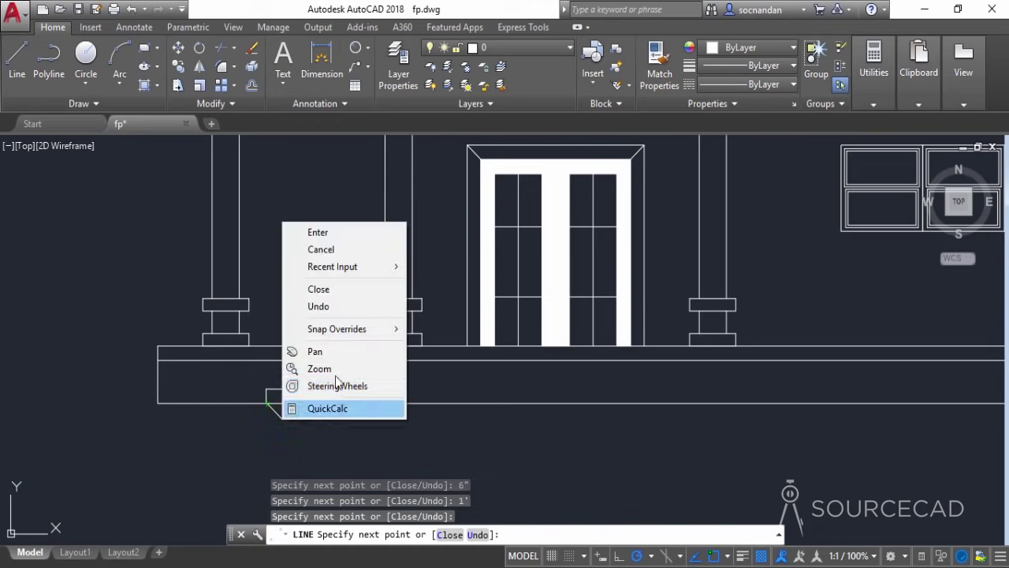
click(320, 232)
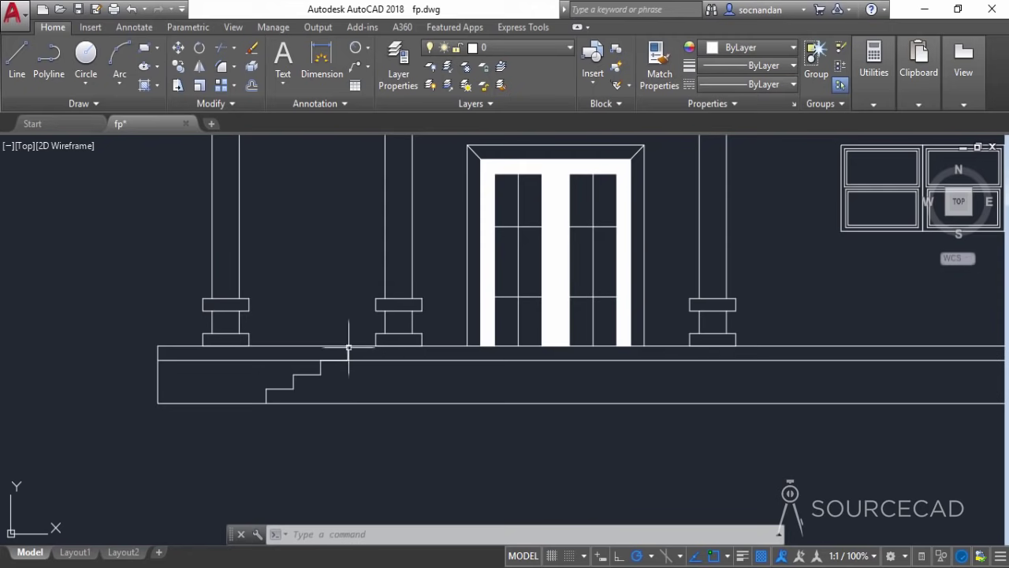
- Draw the sloped line under the stairs from the slab's lower edge below the second column's left side to the plinth's bottom line
click(22, 66)
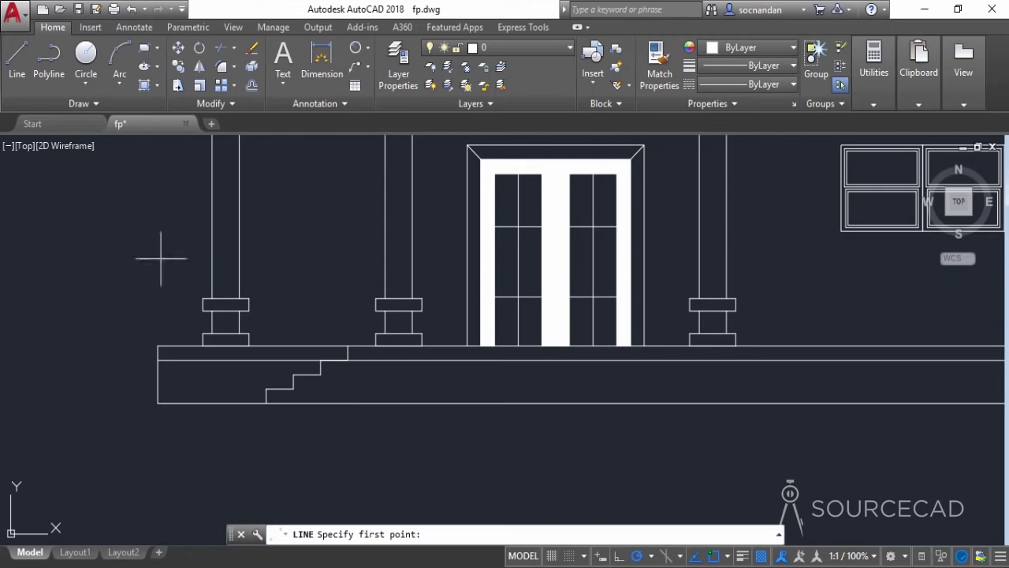
click(377, 360)
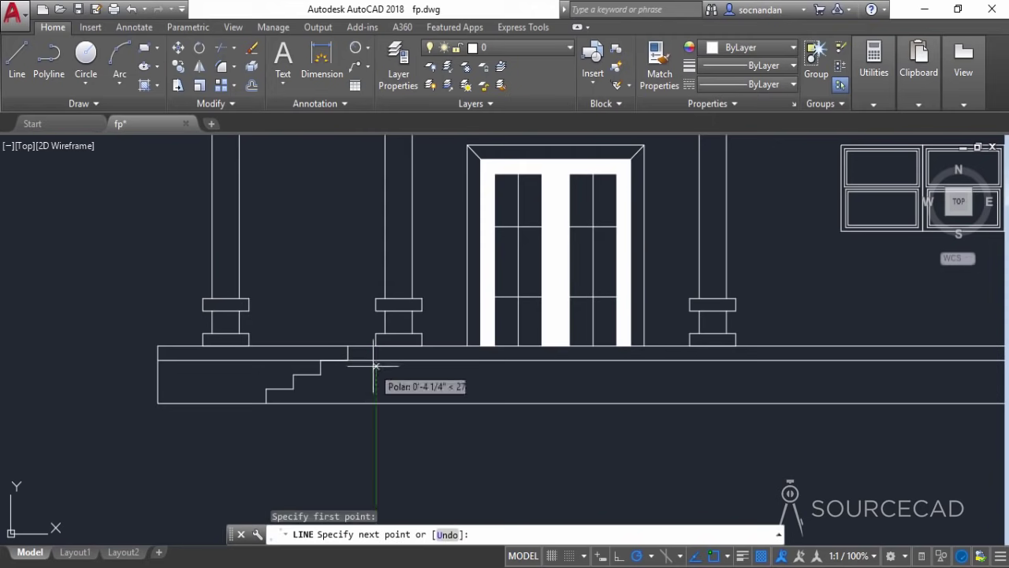
click(296, 403)
right_click(309, 418)
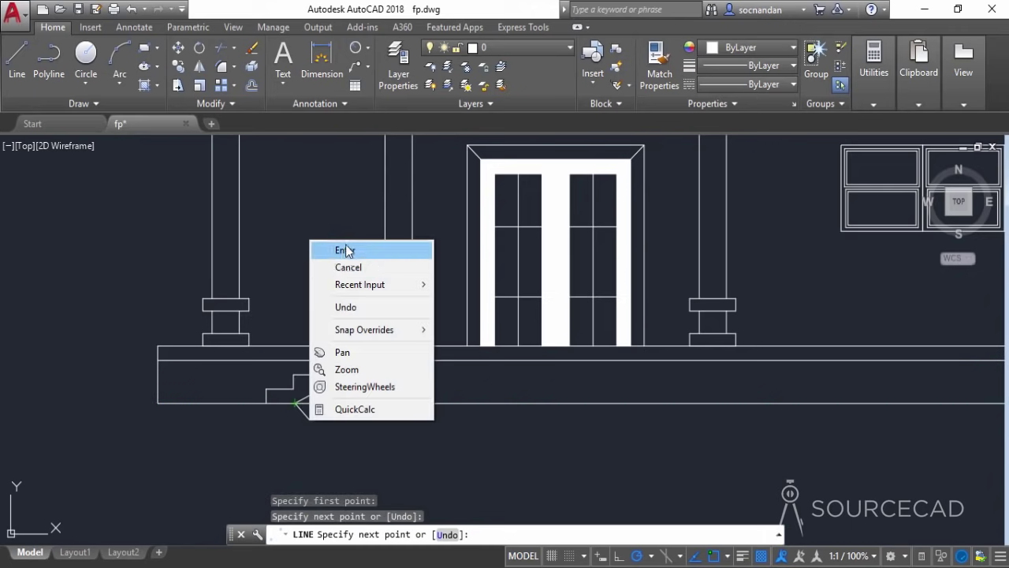
click(356, 251)
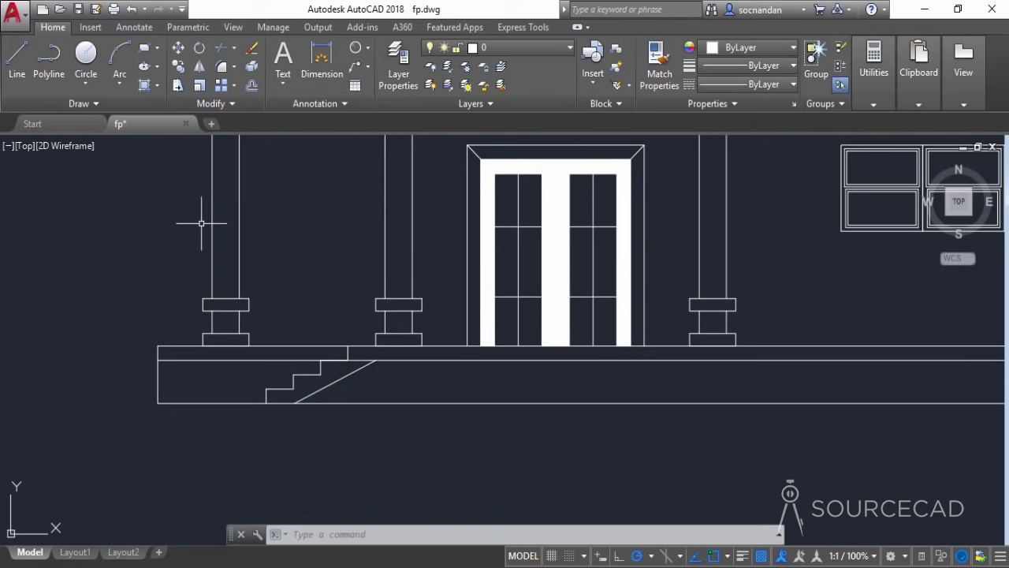
- Draw a narrow vertical rectangle as a railing post from the sloped line's upper end to just above the second column's base
click(144, 52)
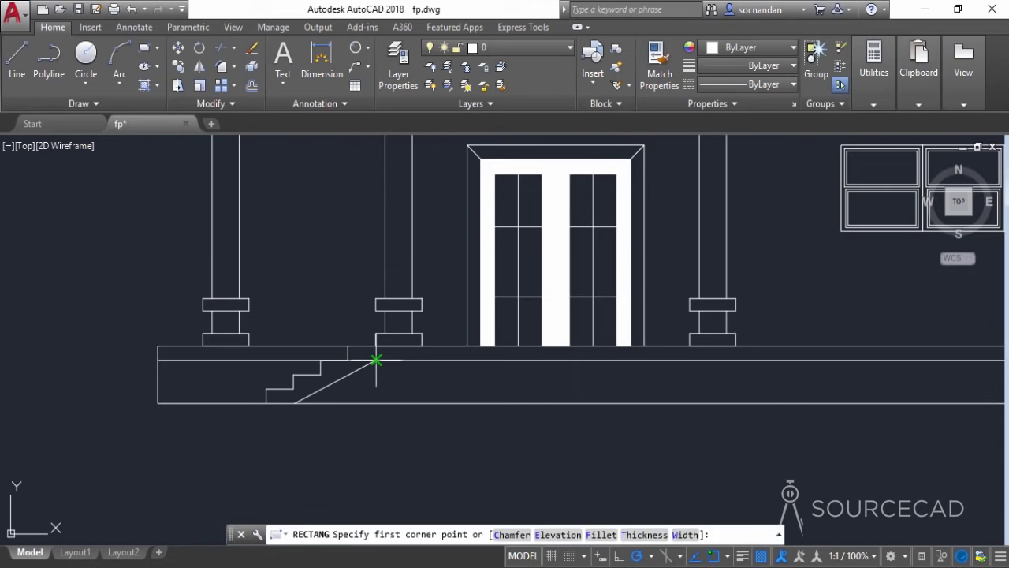
click(375, 360)
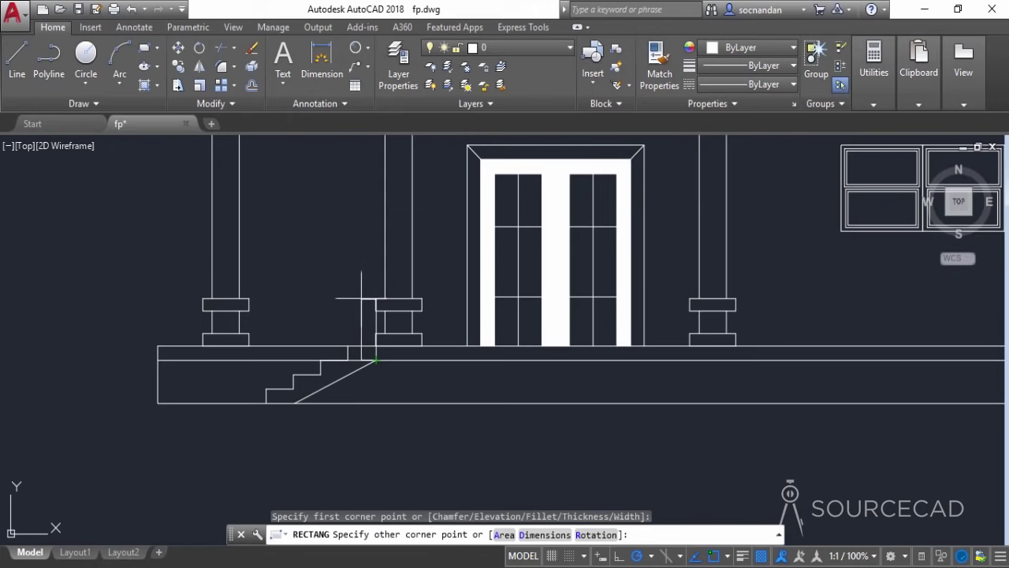
scroll(364, 292, up, 3)
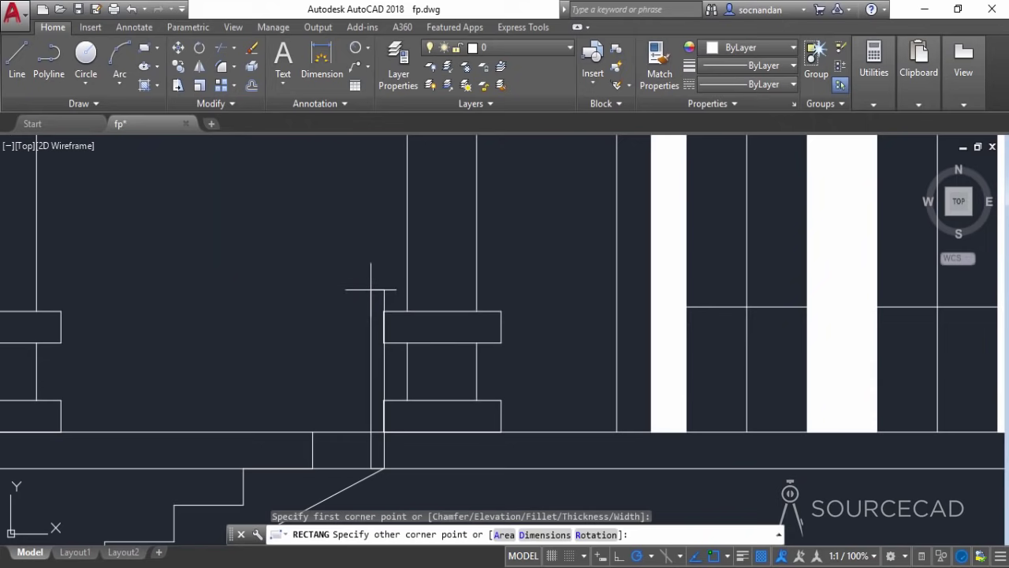
click(371, 290)
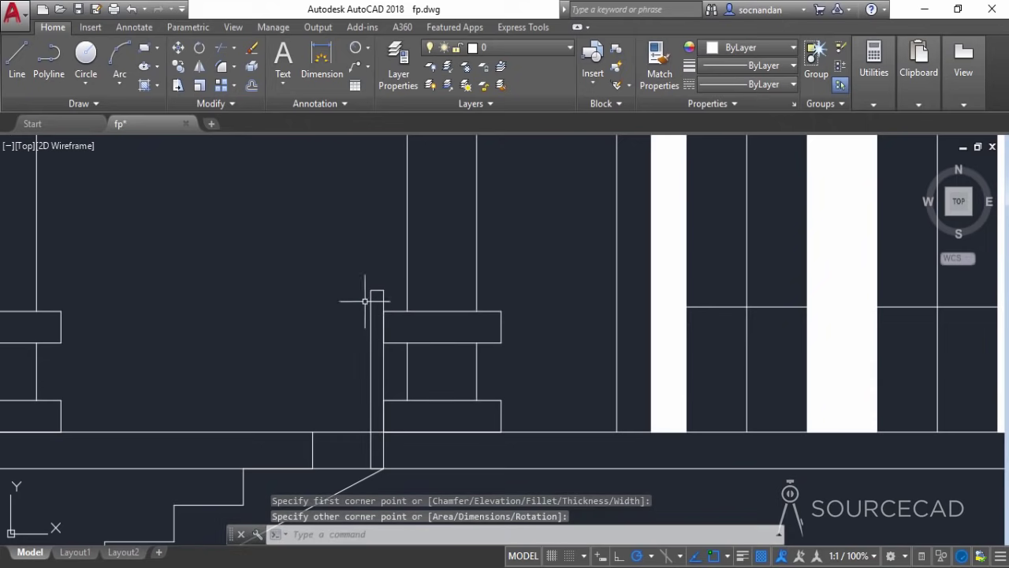
scroll(382, 419, down, 2)
scroll(382, 419, down, 4)
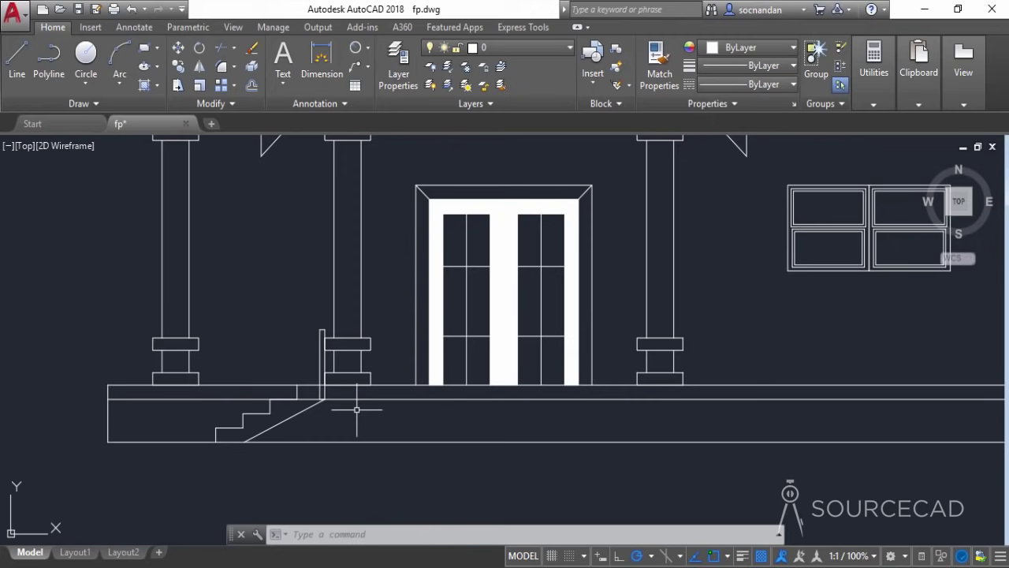
- Copy the sloped line under the stairs twice from its upper end, to the upper base block's top-left corner and slightly below, forming the handrail
click(300, 412)
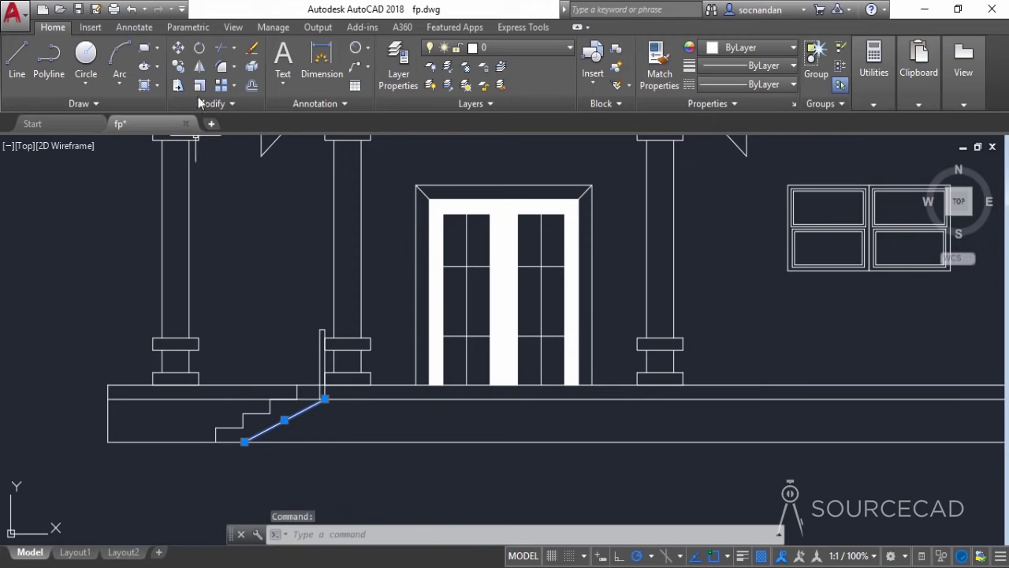
click(180, 67)
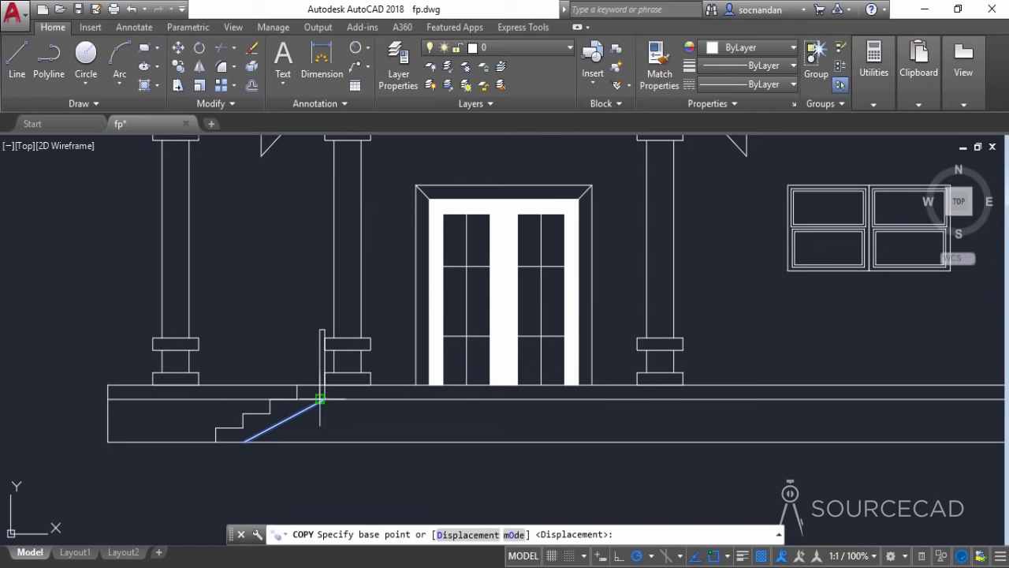
click(324, 399)
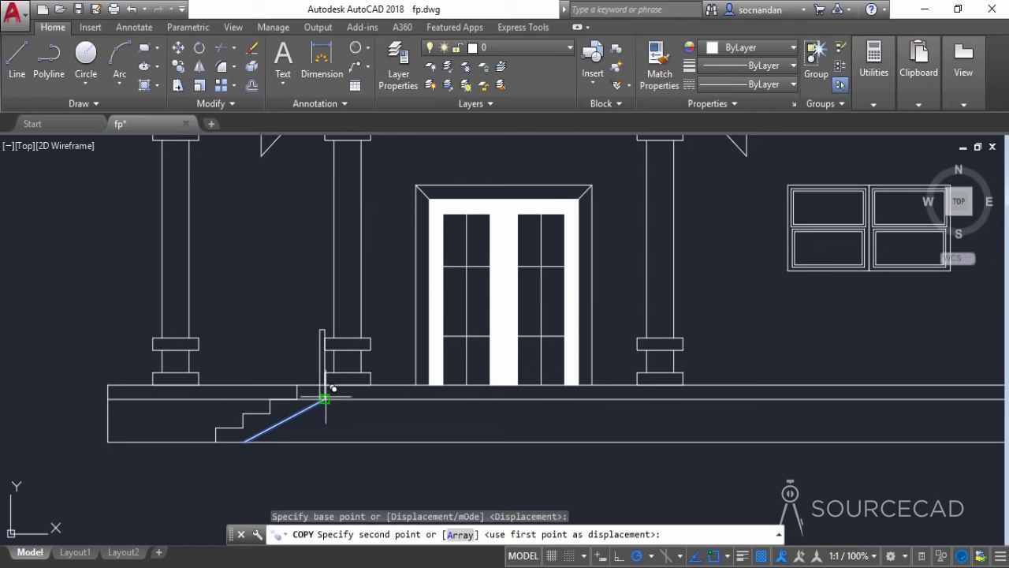
click(324, 337)
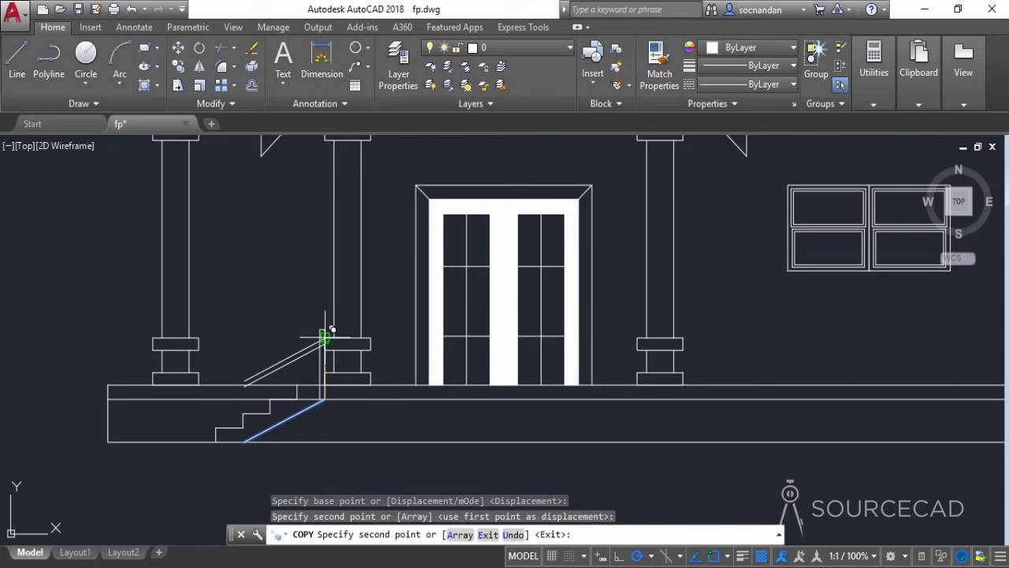
click(331, 329)
right_click(297, 310)
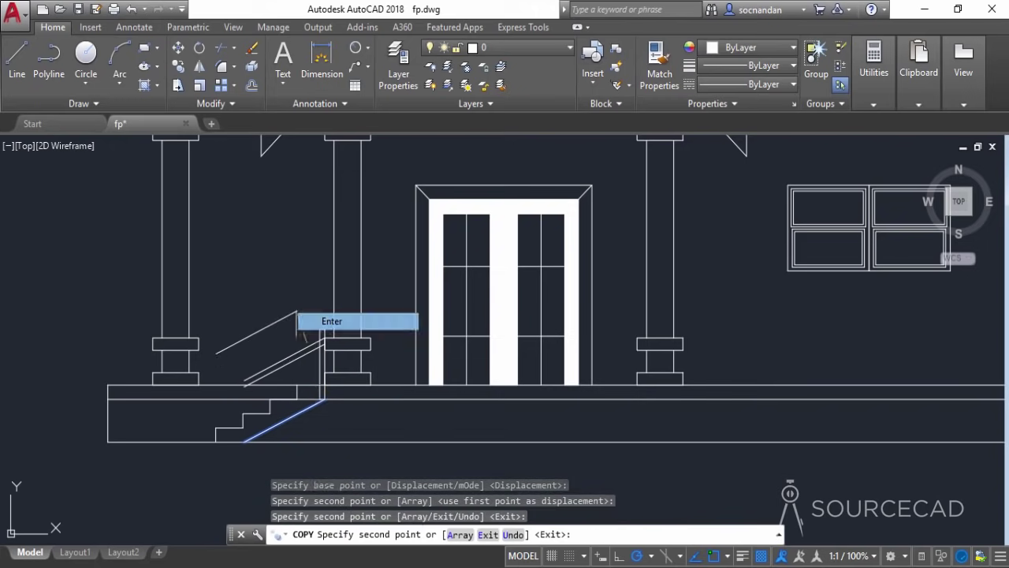
click(332, 318)
scroll(322, 354, up, 8)
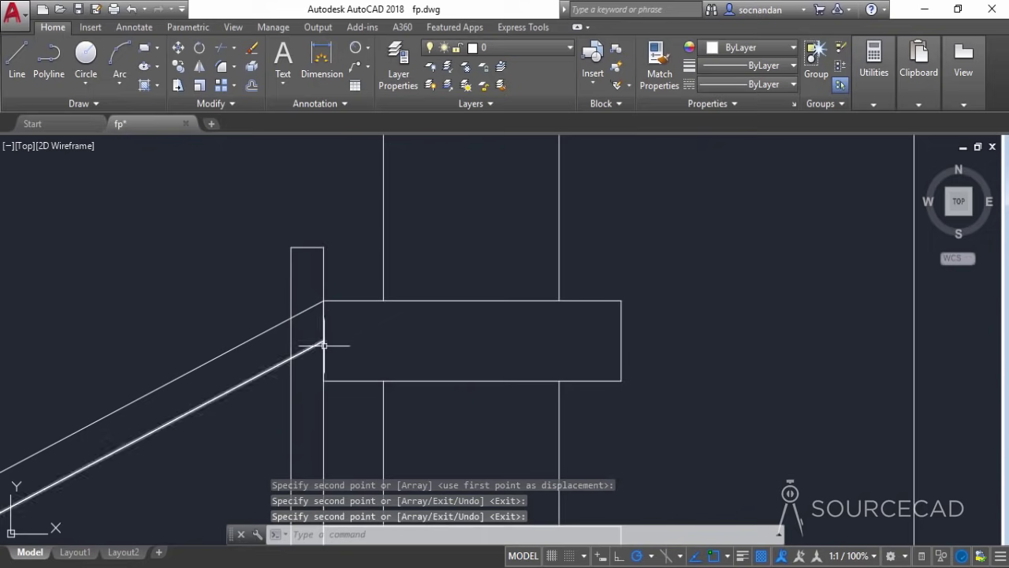
scroll(322, 331, down, 6)
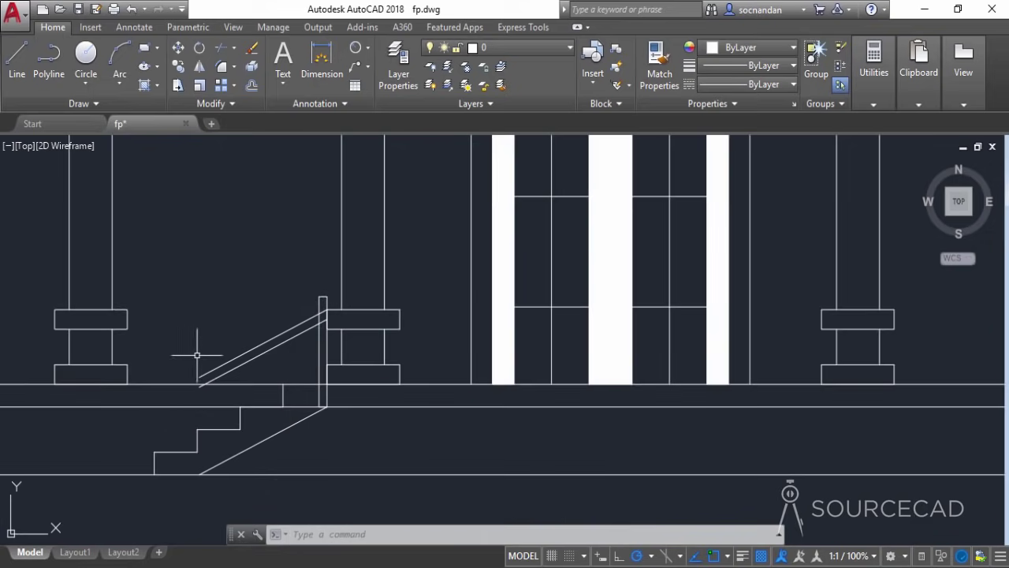
- Copy the railing post from its lower-left corner to the foot of the lowest stair riser on the plinth's bottom line
click(323, 305)
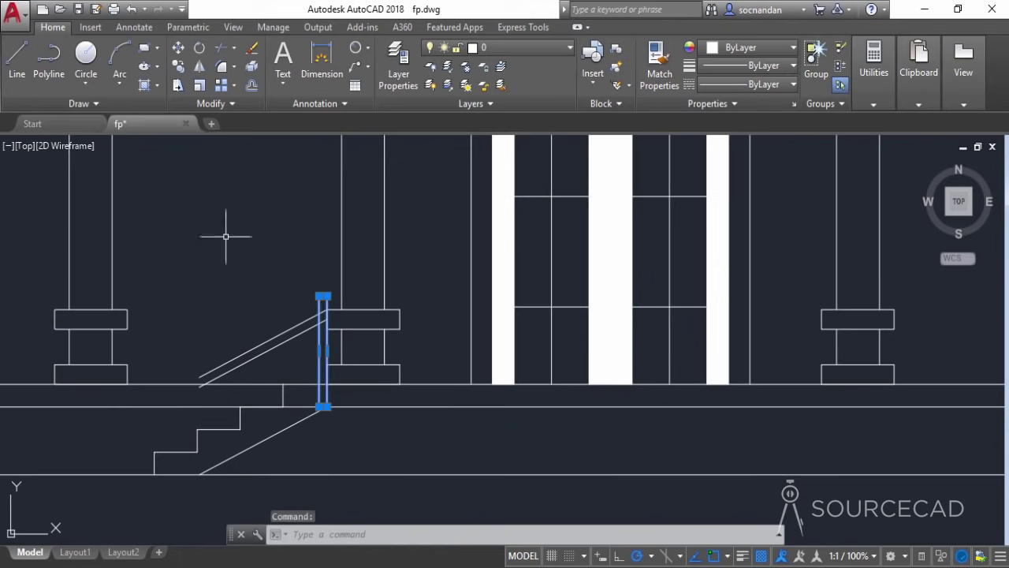
click(179, 66)
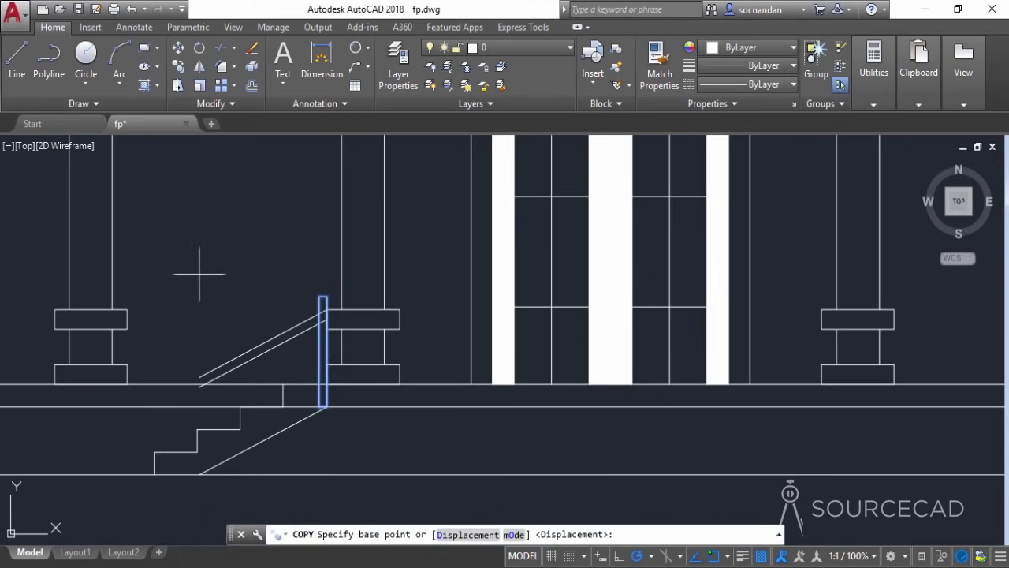
click(319, 406)
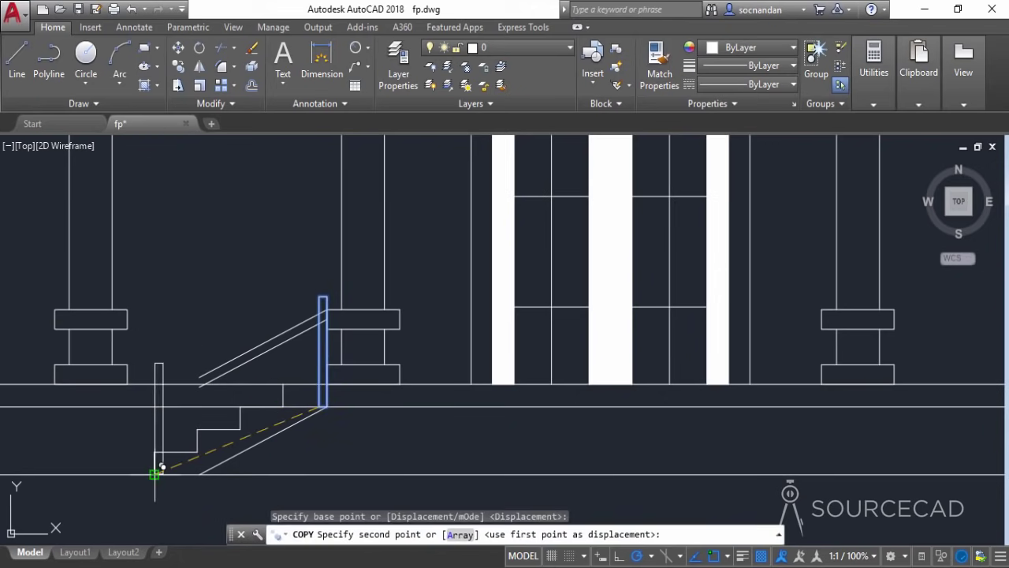
click(156, 473)
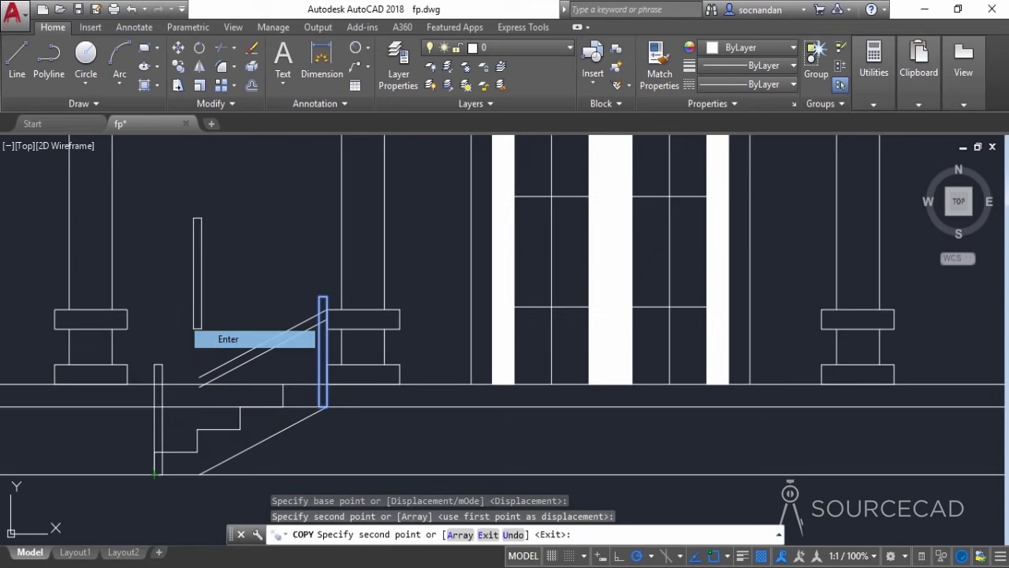
key(Return)
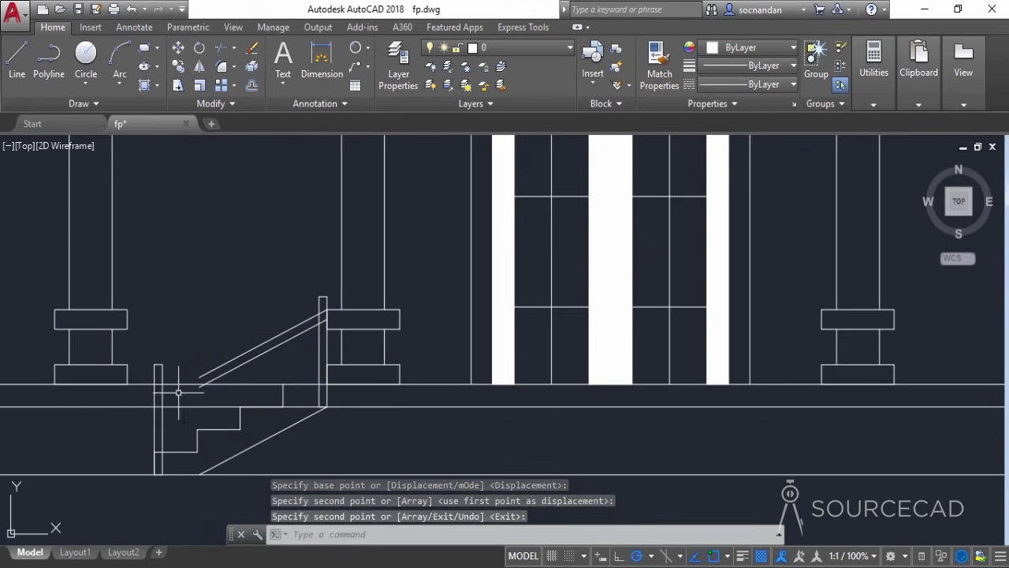
- Extend both sloped handrail lines down to the lower railing post
click(235, 48)
click(236, 101)
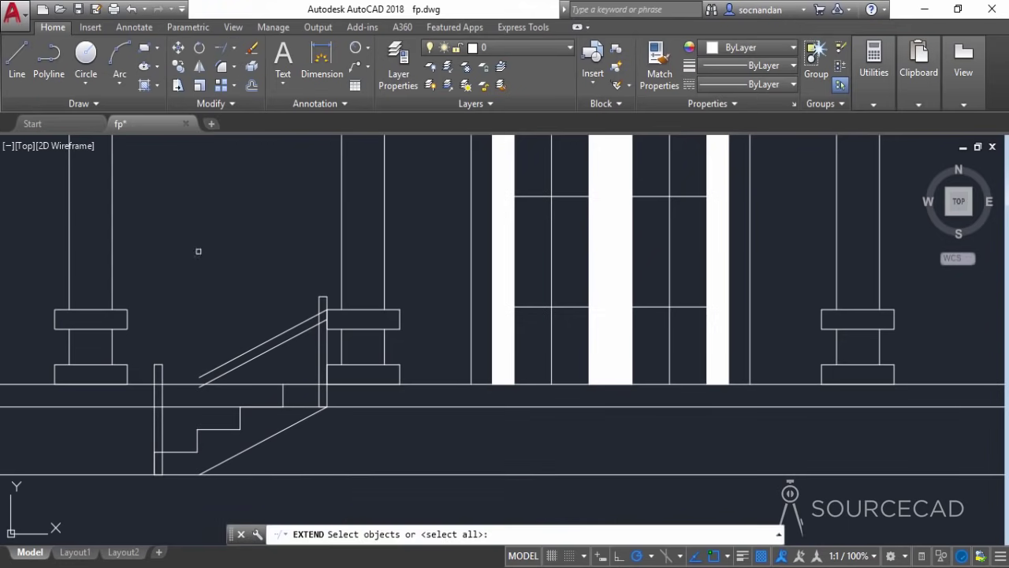
key(Return)
click(198, 377)
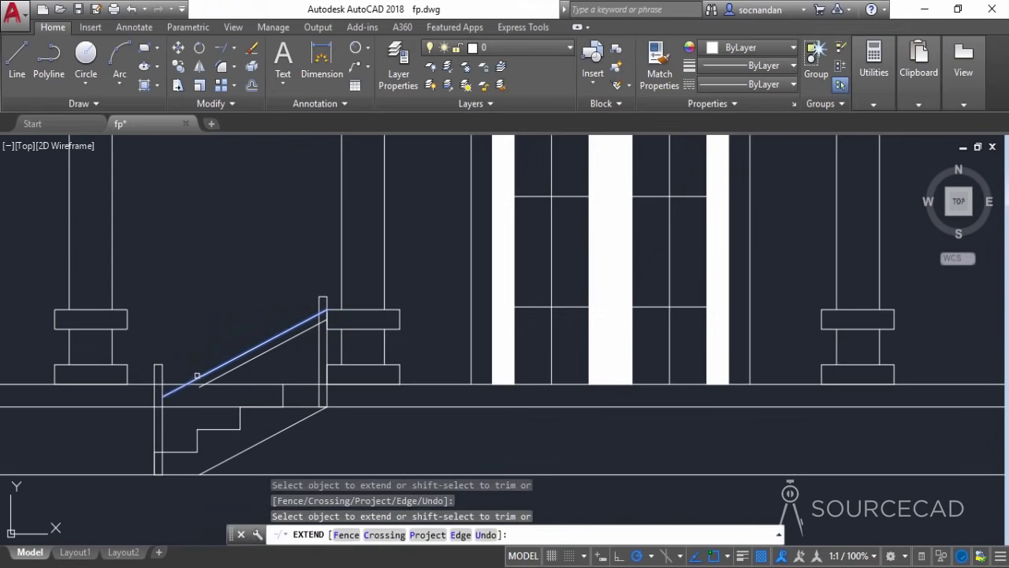
click(198, 377)
click(203, 390)
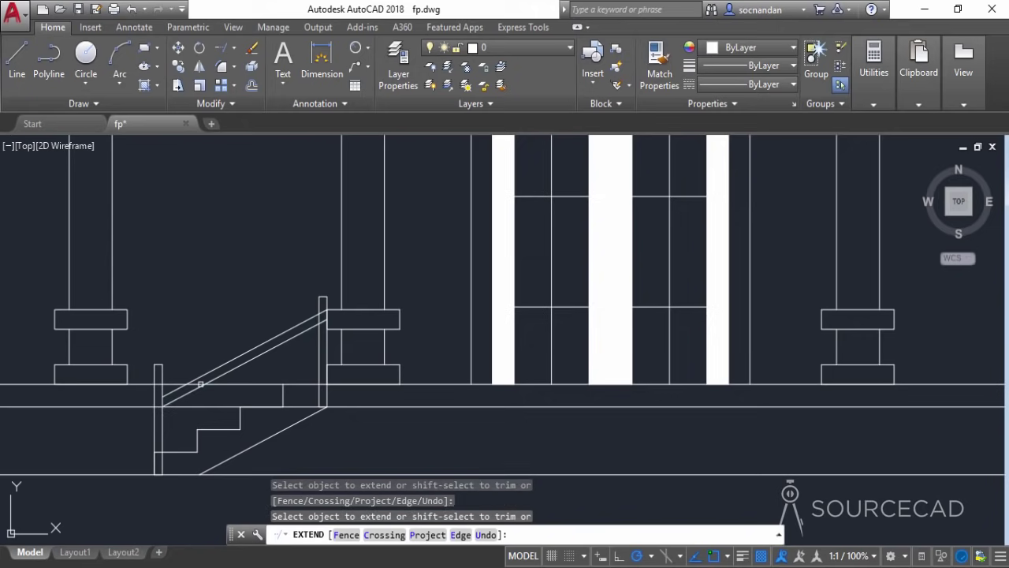
click(169, 405)
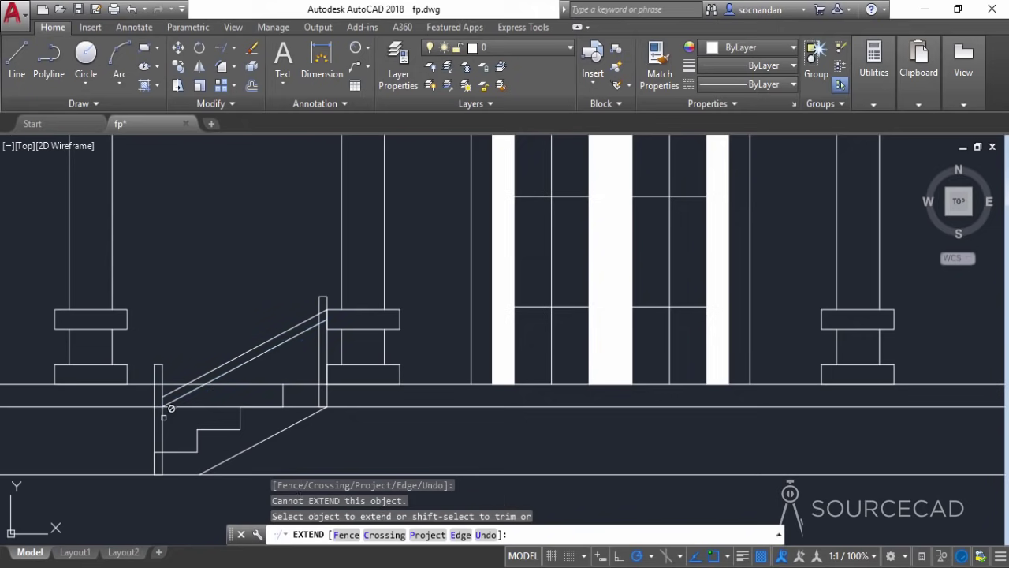
scroll(169, 405, up, 6)
scroll(256, 250, down, 5)
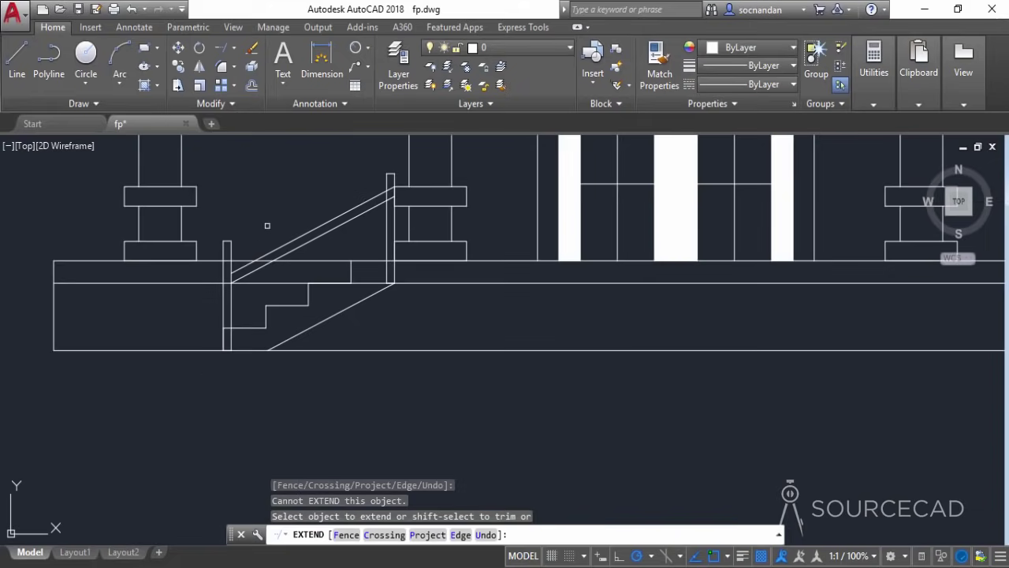
- Trim the overlapping handrail ends, post edges, slab lines and stair lines at the upper and lower railing posts
click(233, 49)
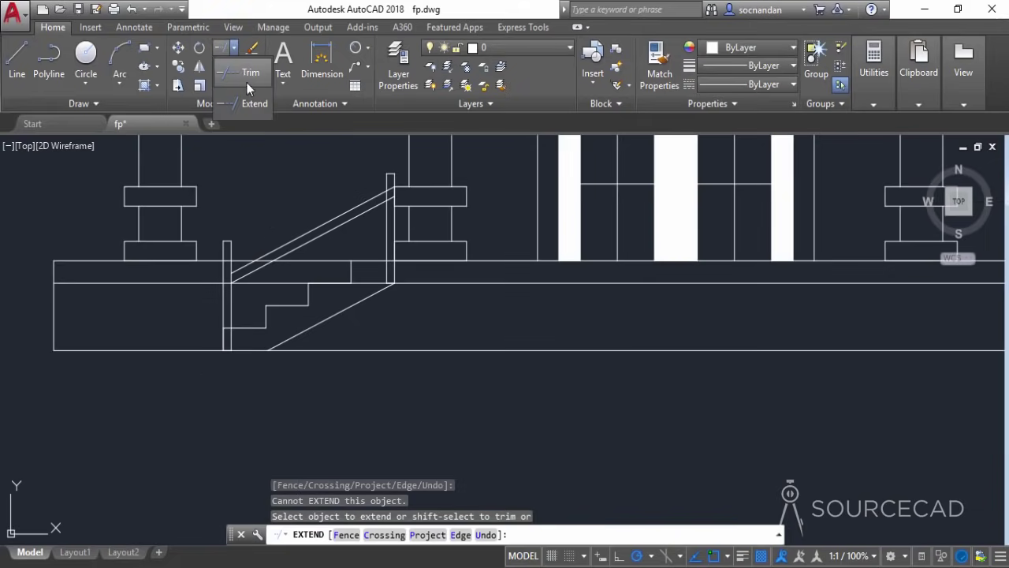
click(247, 83)
key(Return)
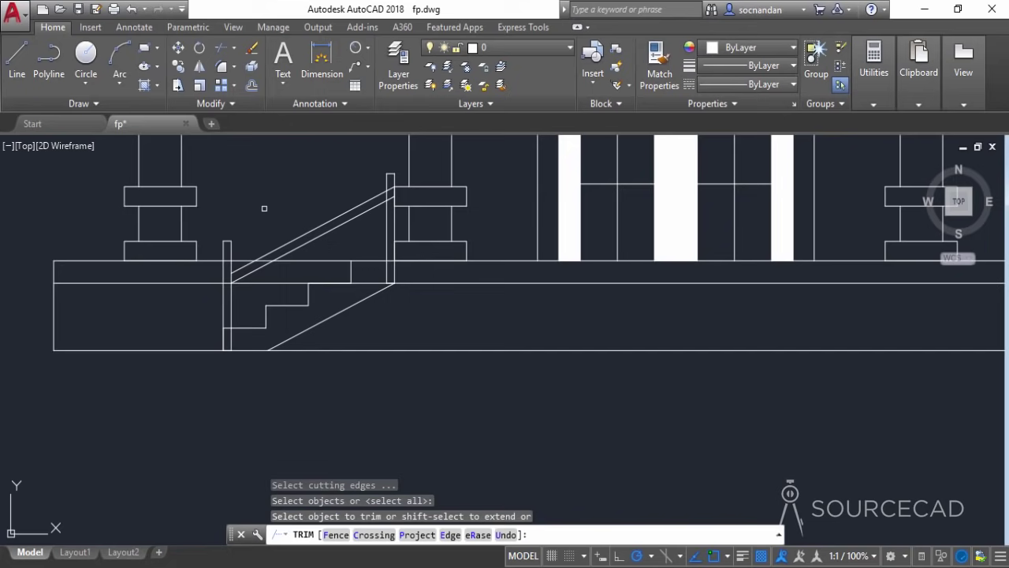
scroll(320, 190, up, 2)
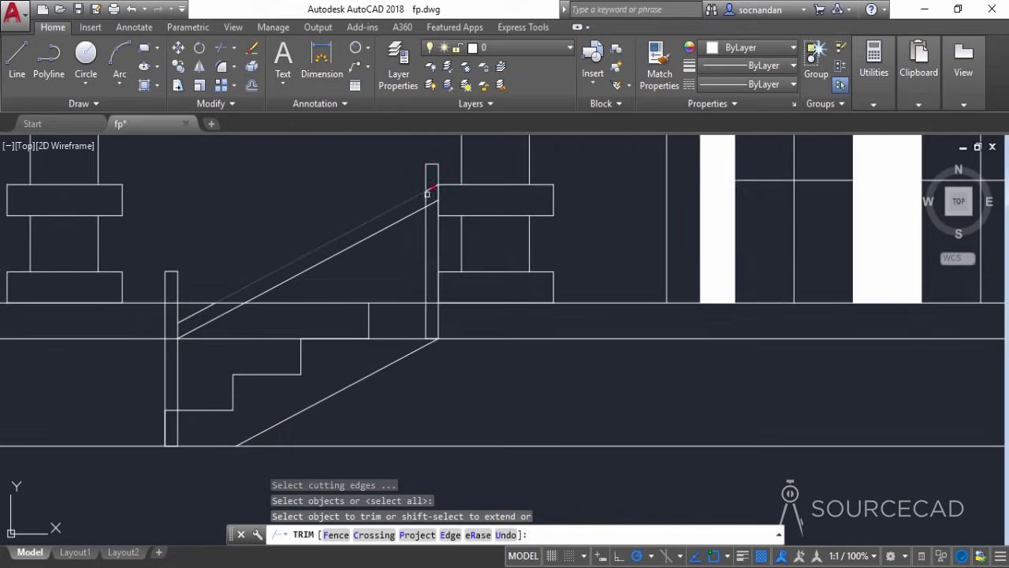
click(429, 192)
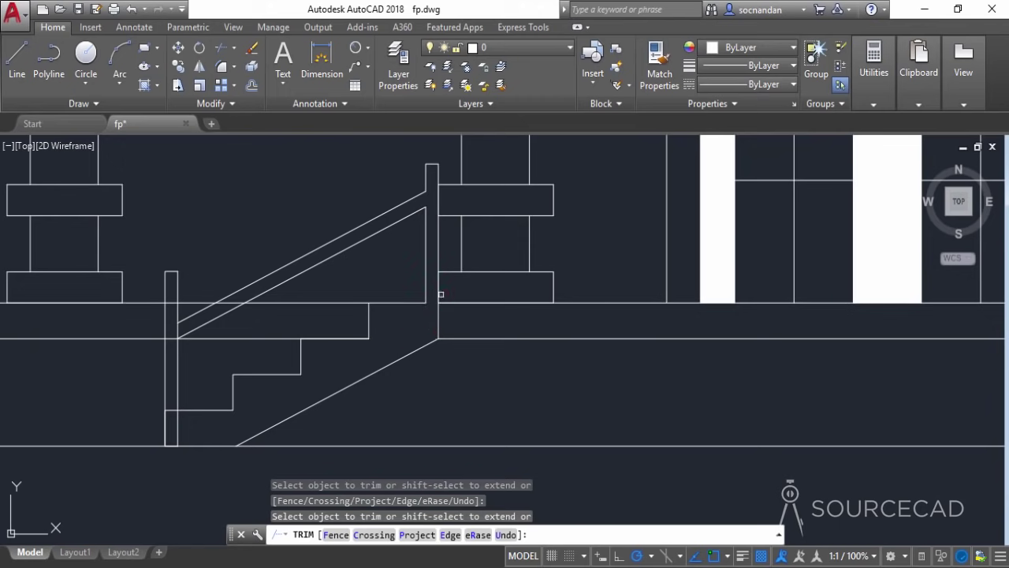
click(438, 246)
click(229, 451)
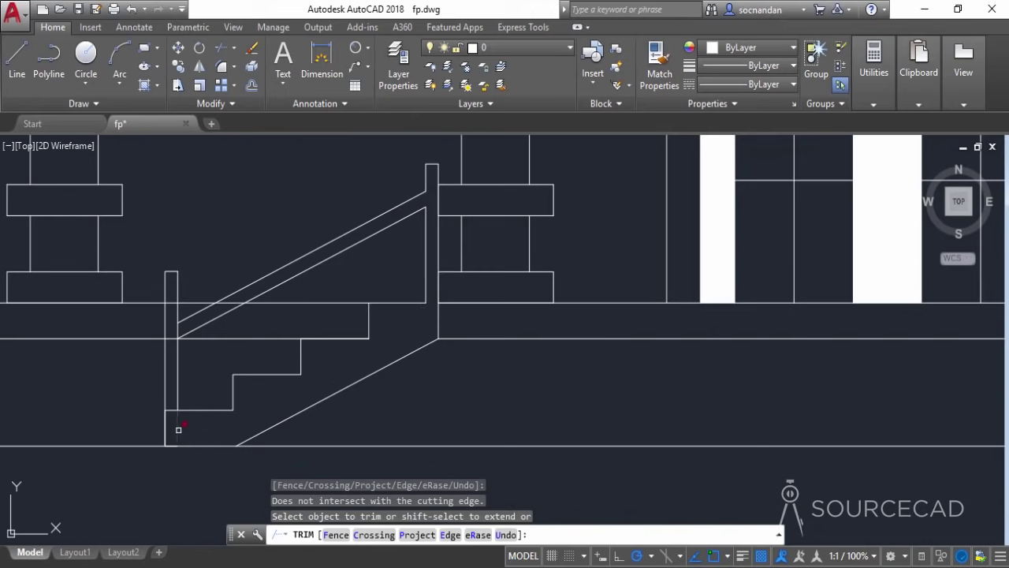
click(178, 429)
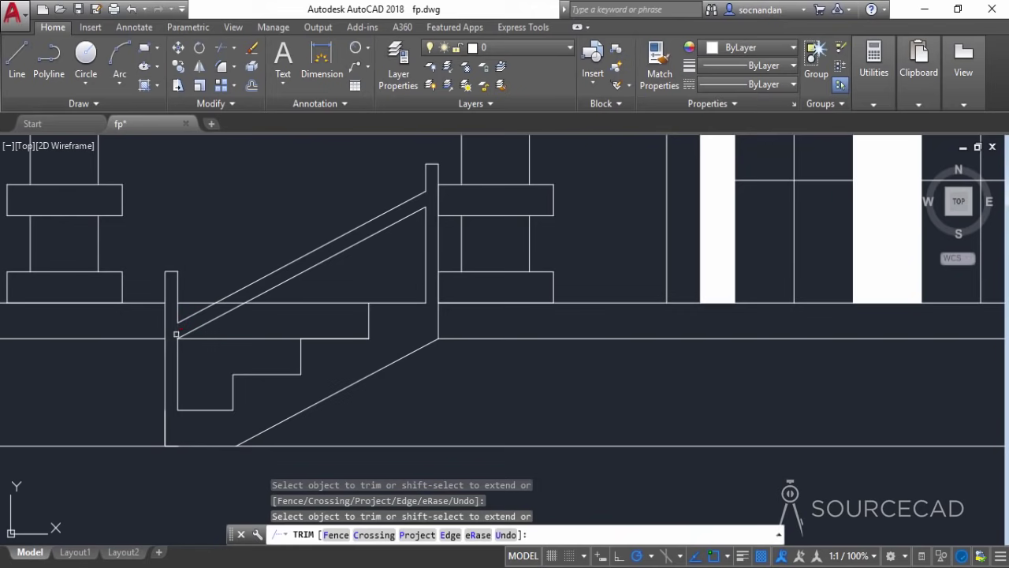
- Trim the slab's top line between the two sloped handrail lines and finish trimming
right_click(402, 394)
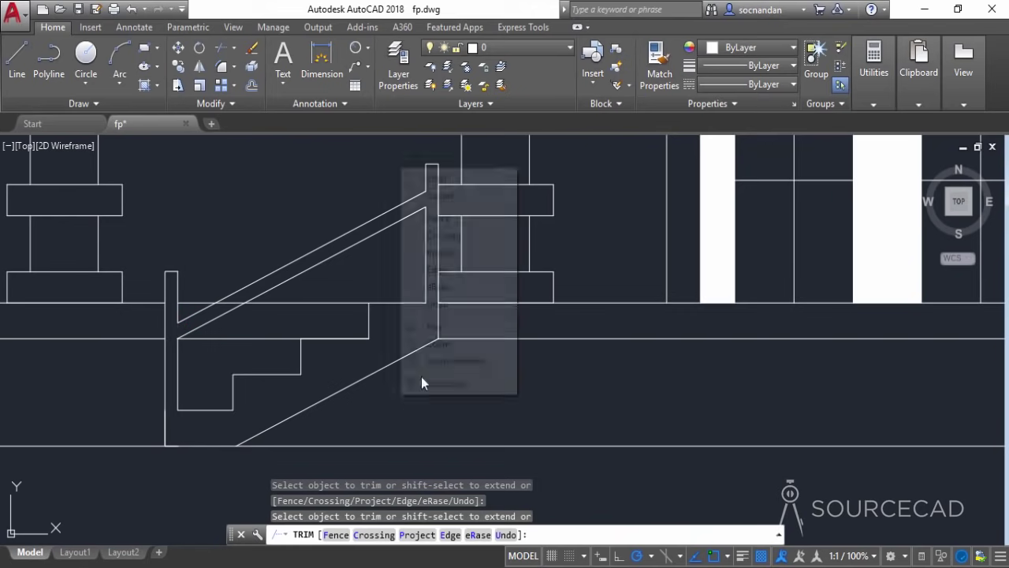
click(290, 309)
click(269, 324)
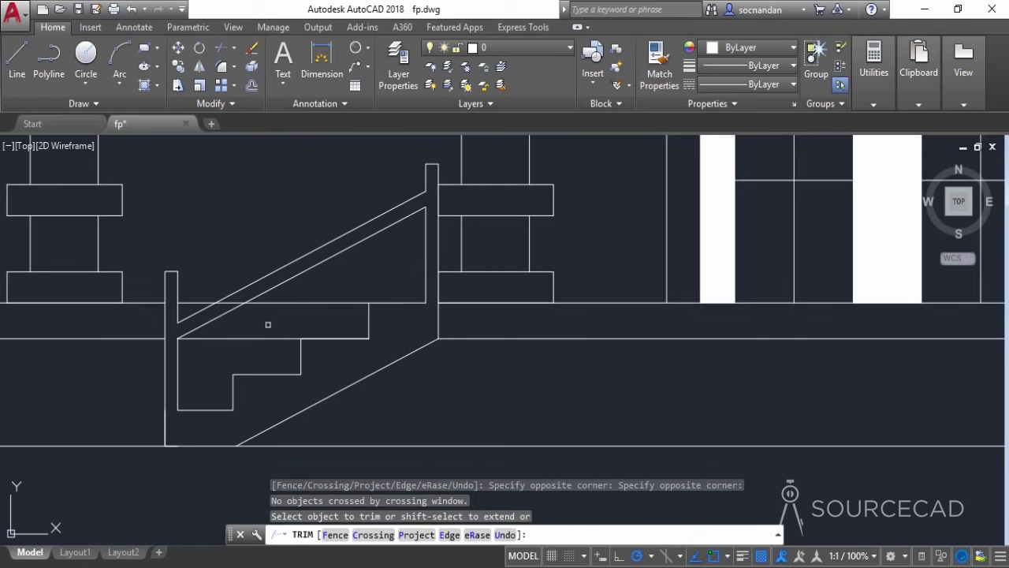
click(236, 302)
right_click(231, 268)
click(244, 277)
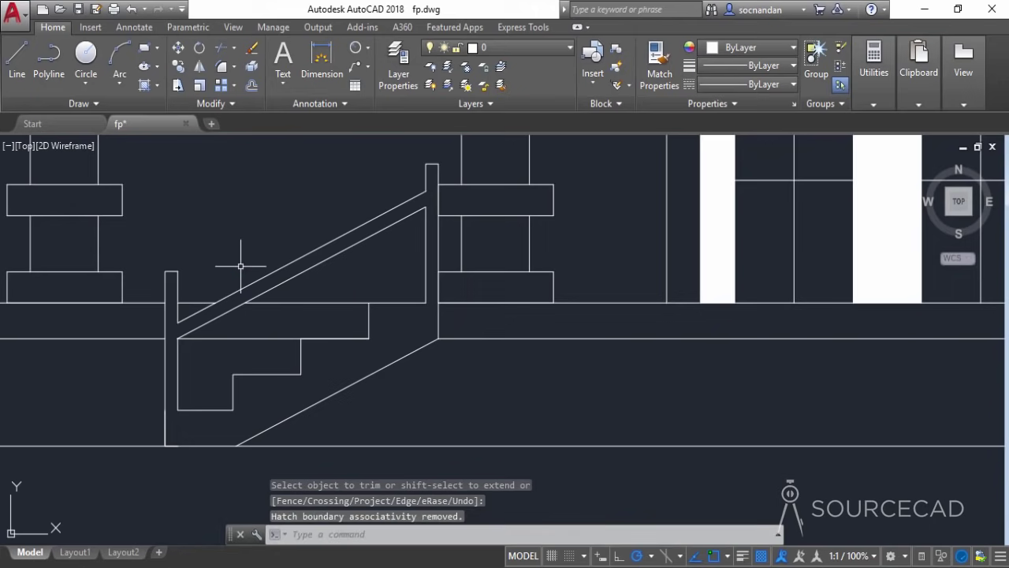
- Draw an upright rectangle as a chimney standing on the roof's top line, near the roof's right end
scroll(333, 386, down, 2)
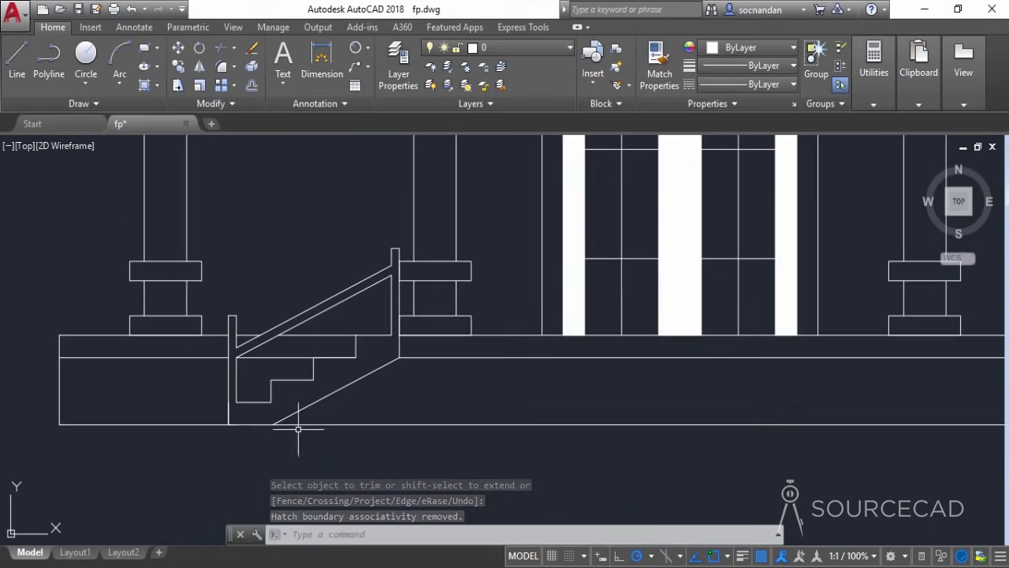
middle_drag(447, 394, 305, 426)
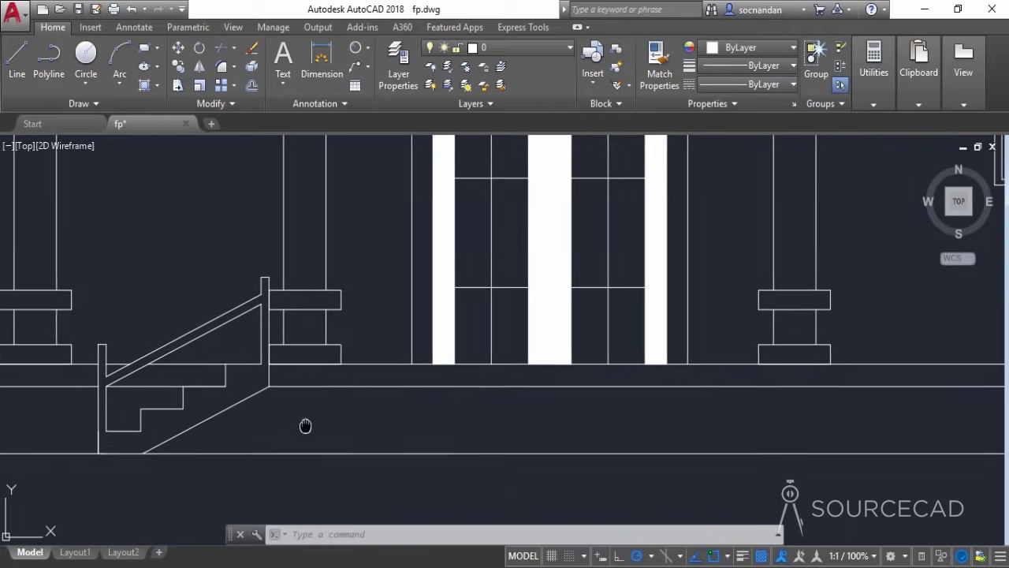
scroll(305, 425, down, 2)
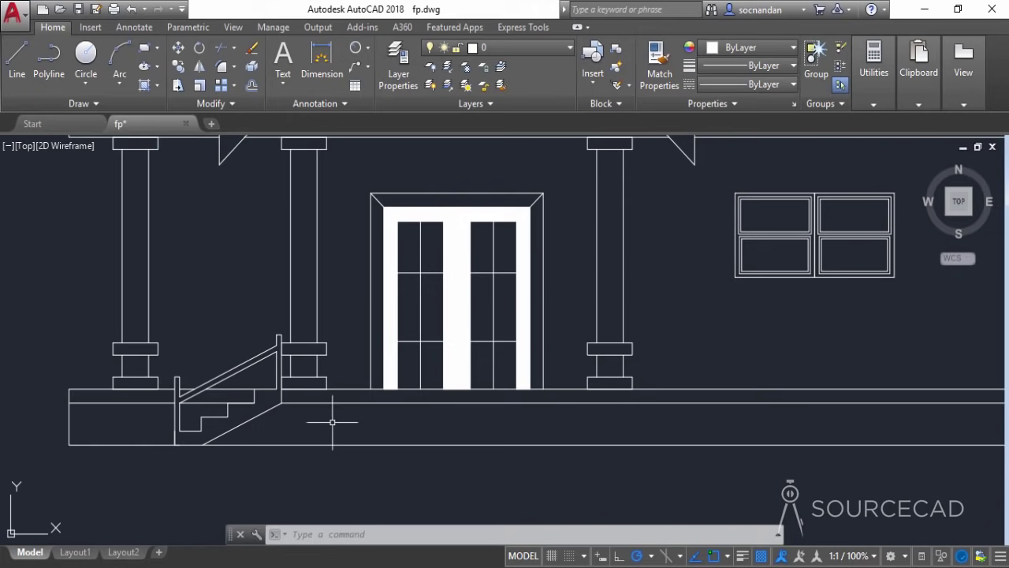
scroll(331, 415, down, 3)
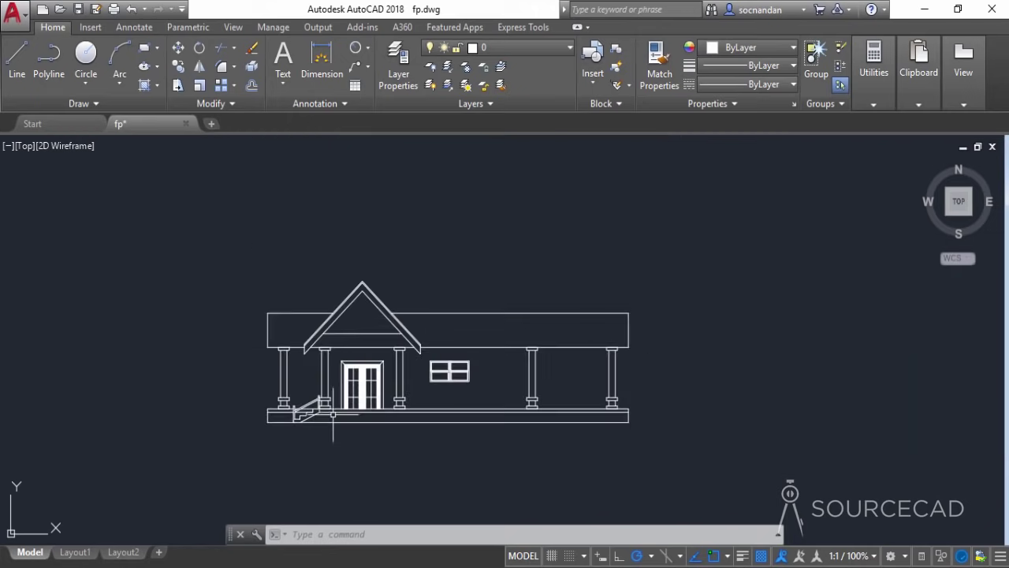
scroll(544, 323, up, 1)
middle_drag(604, 322, 456, 333)
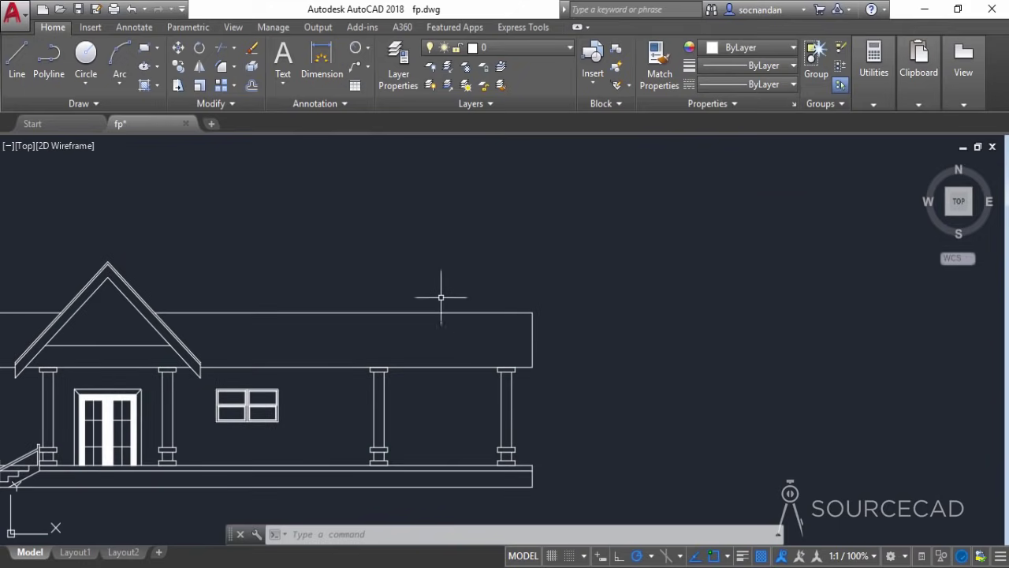
click(143, 51)
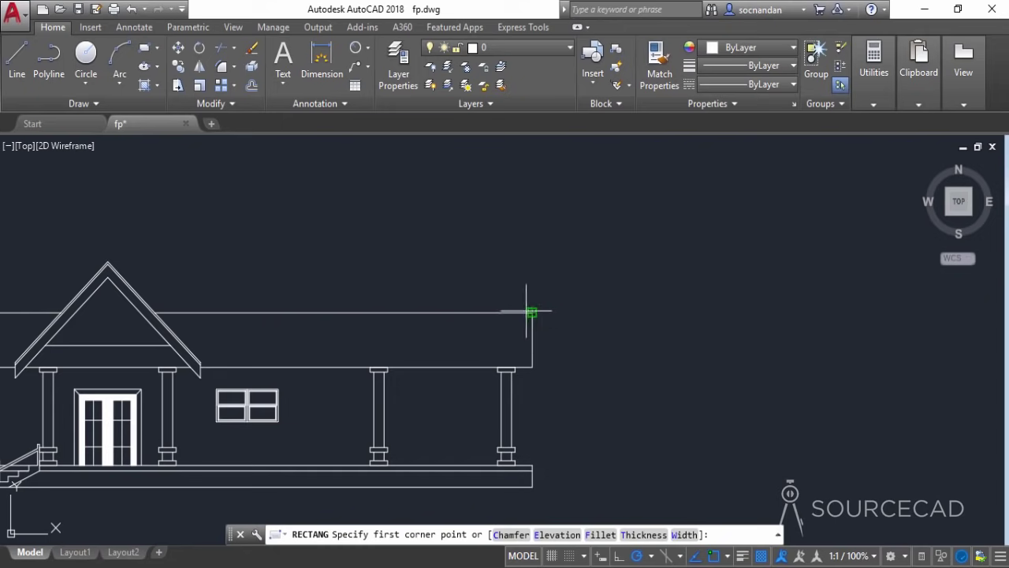
click(475, 312)
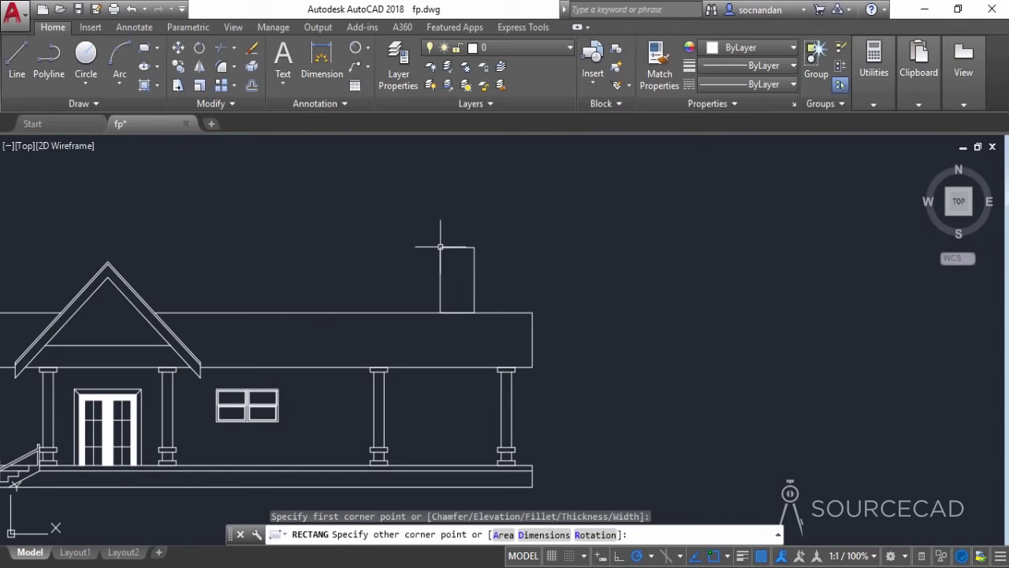
click(440, 247)
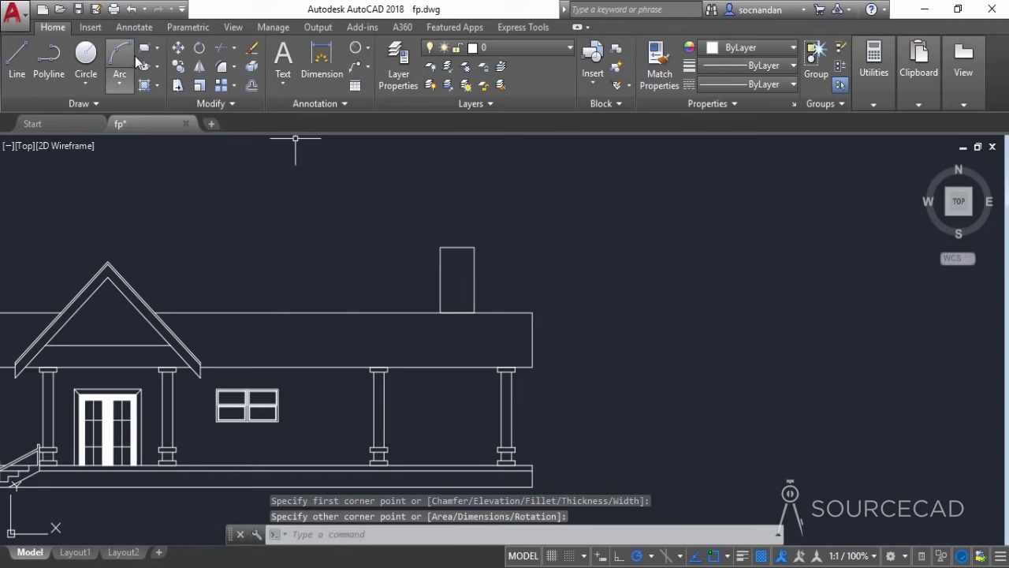
- Draw a thin, wide rectangle on top of the chimney shaft, starting at the shaft's upper-left corner, as the cap slab
key(Return)
click(440, 246)
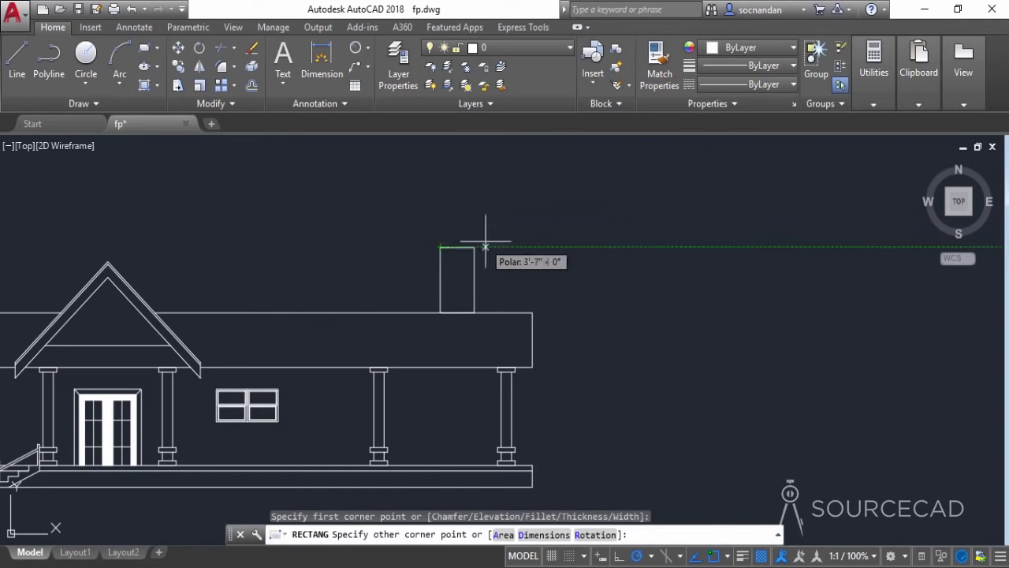
scroll(495, 246, up, 2)
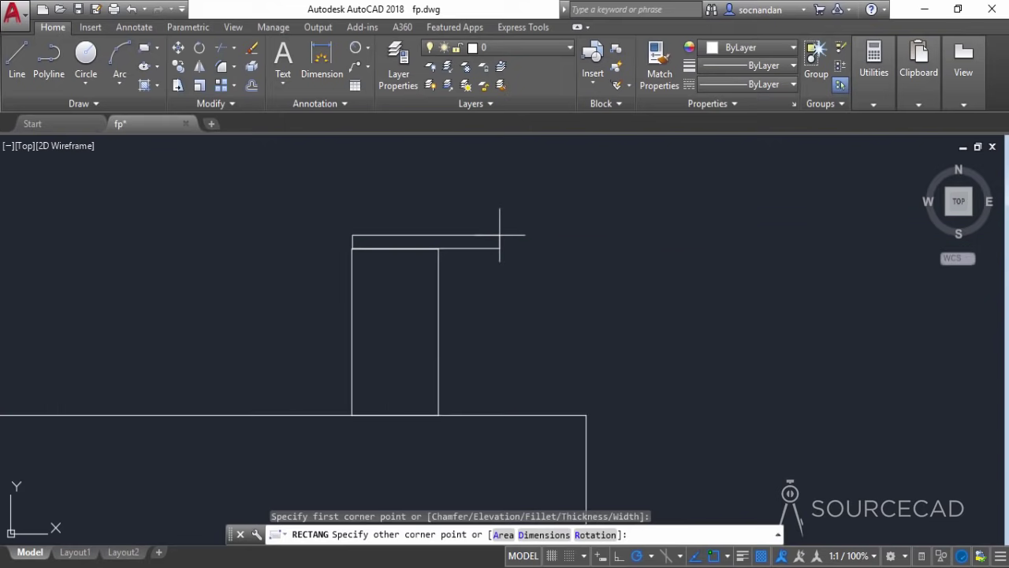
click(500, 235)
- Move the cap slab so its bottom midpoint sits on the midpoint of the chimney shaft's top edge
click(509, 255)
click(470, 202)
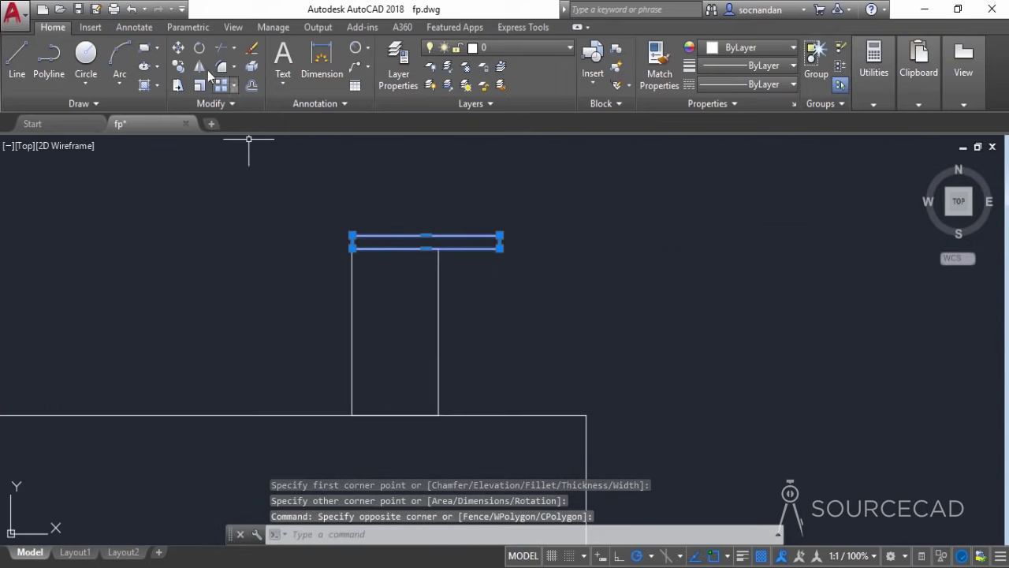
click(178, 48)
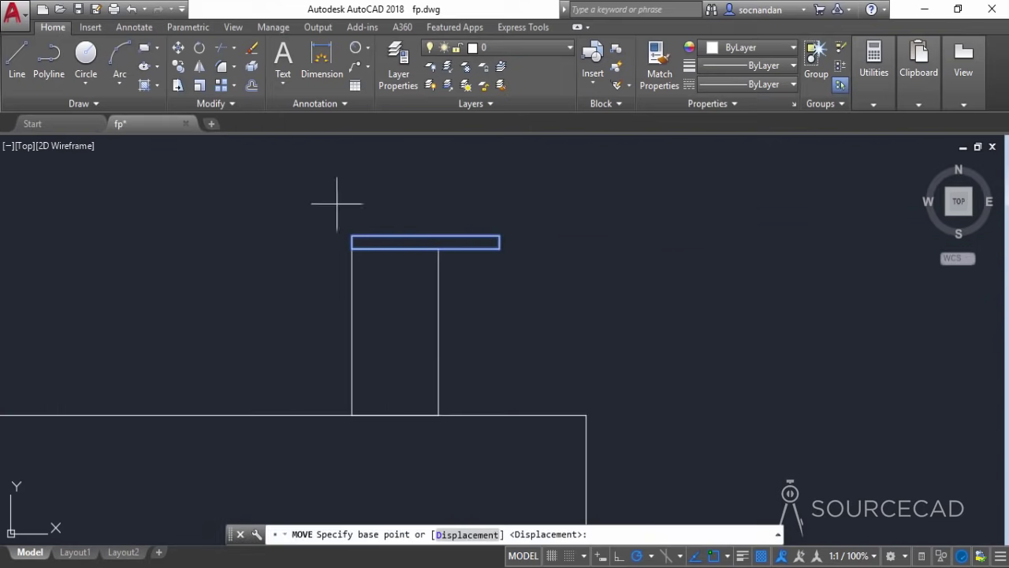
click(426, 249)
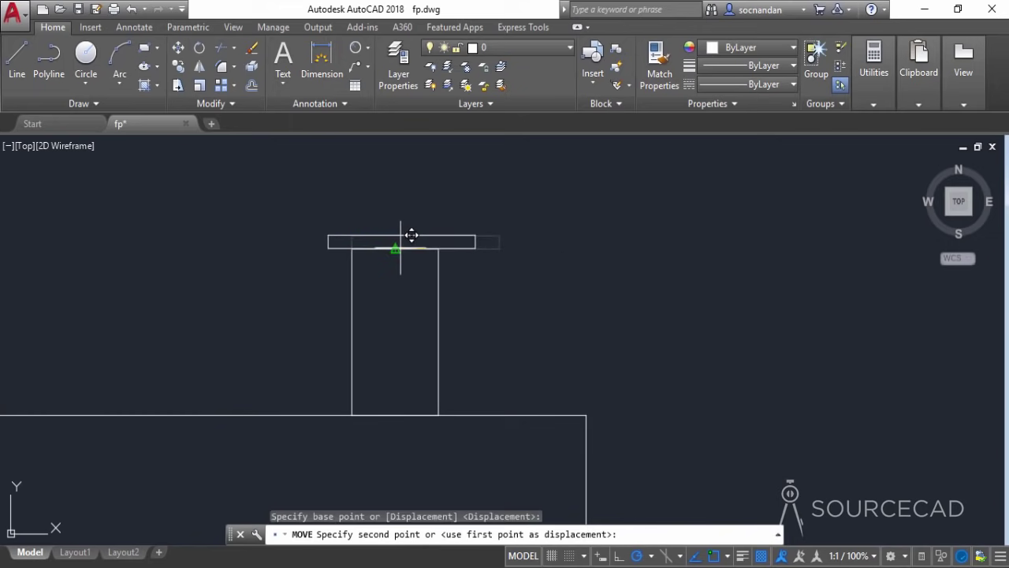
click(396, 249)
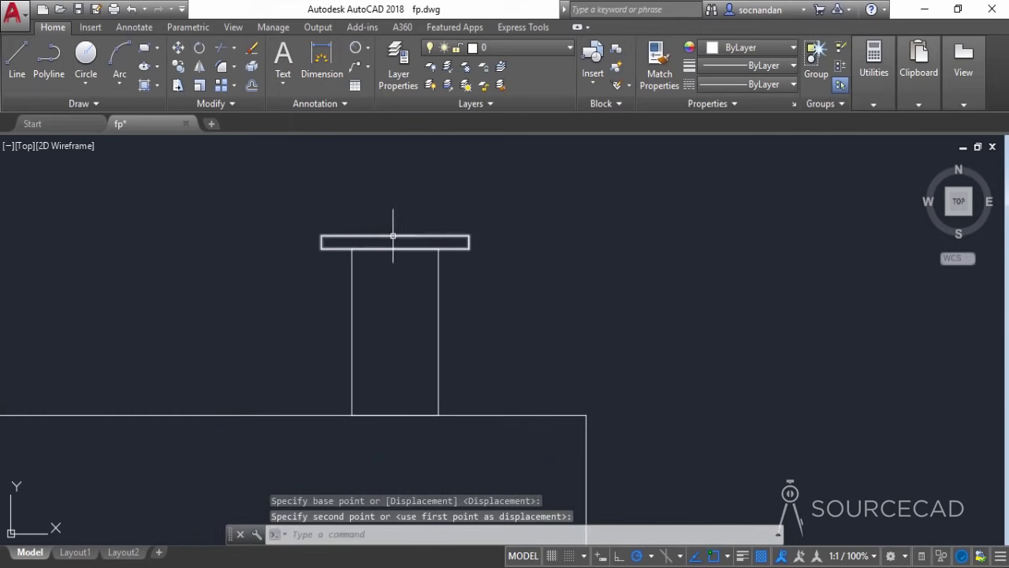
- Copy the cap slab straight up to make a second slab a short gap above the first
click(396, 237)
click(178, 66)
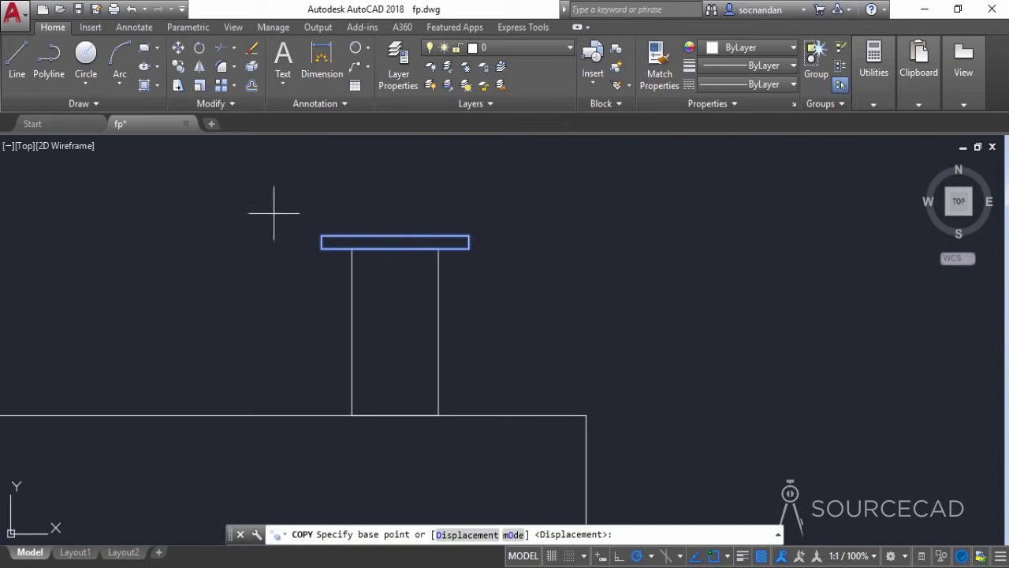
click(321, 235)
right_click(297, 201)
click(308, 203)
- Draw a short vertical line between the two cap slabs near their left ends
click(16, 59)
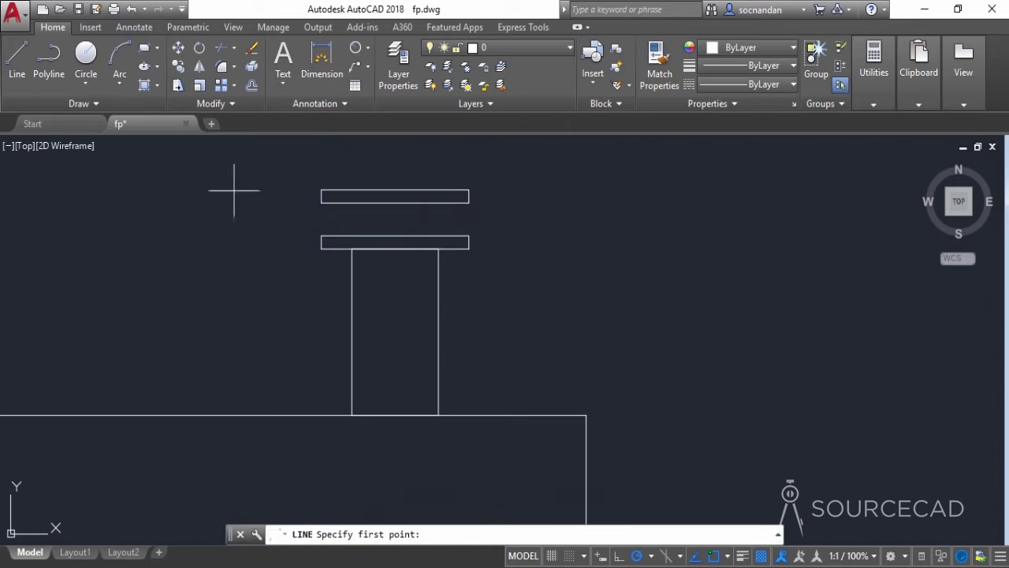
click(340, 203)
click(339, 234)
right_click(289, 216)
click(316, 225)
- Mirror the short vertical line about the cap slabs' vertical centerline, keeping the original
click(355, 225)
click(316, 214)
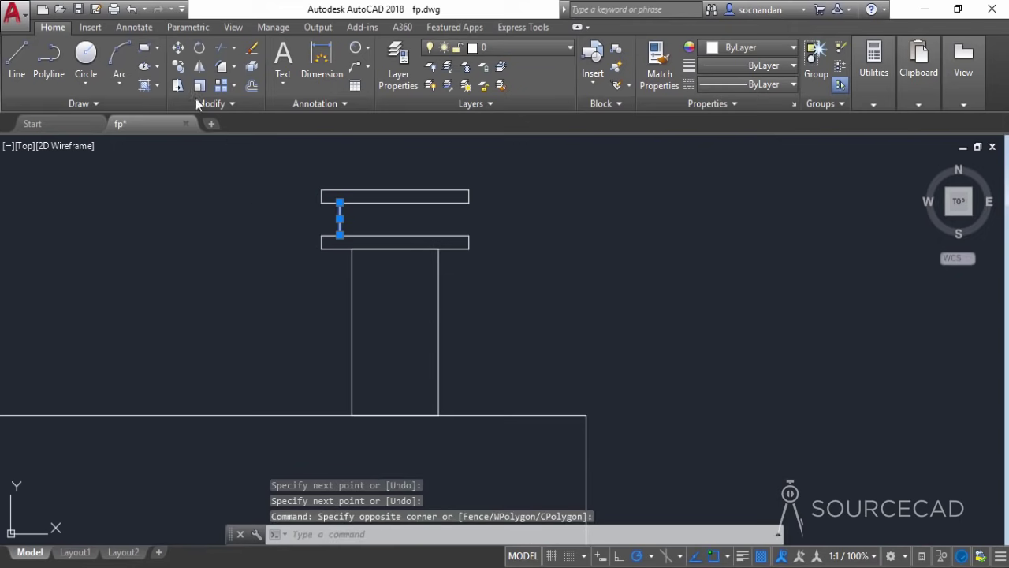
click(200, 67)
click(397, 204)
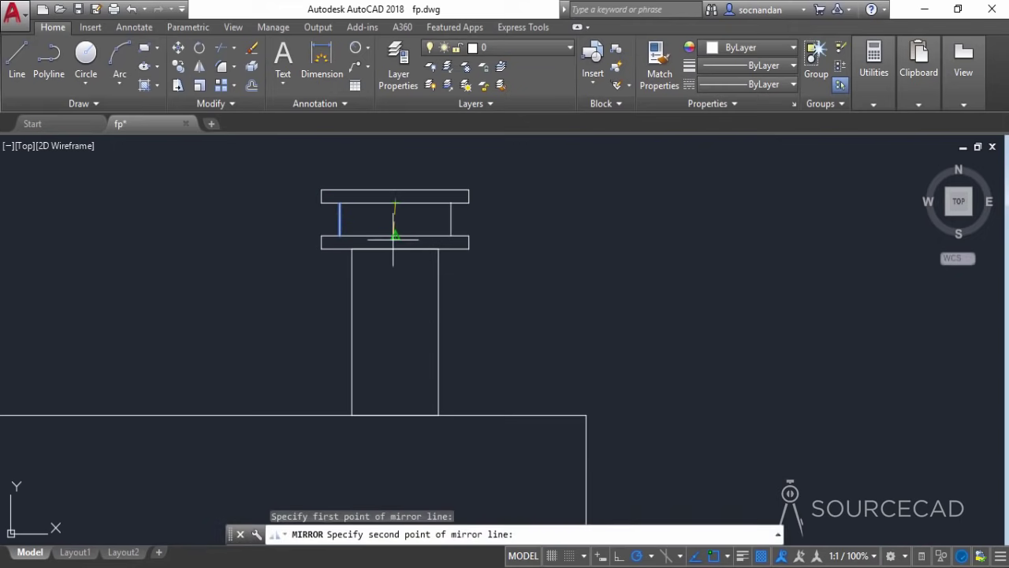
click(396, 229)
right_click(407, 223)
click(425, 232)
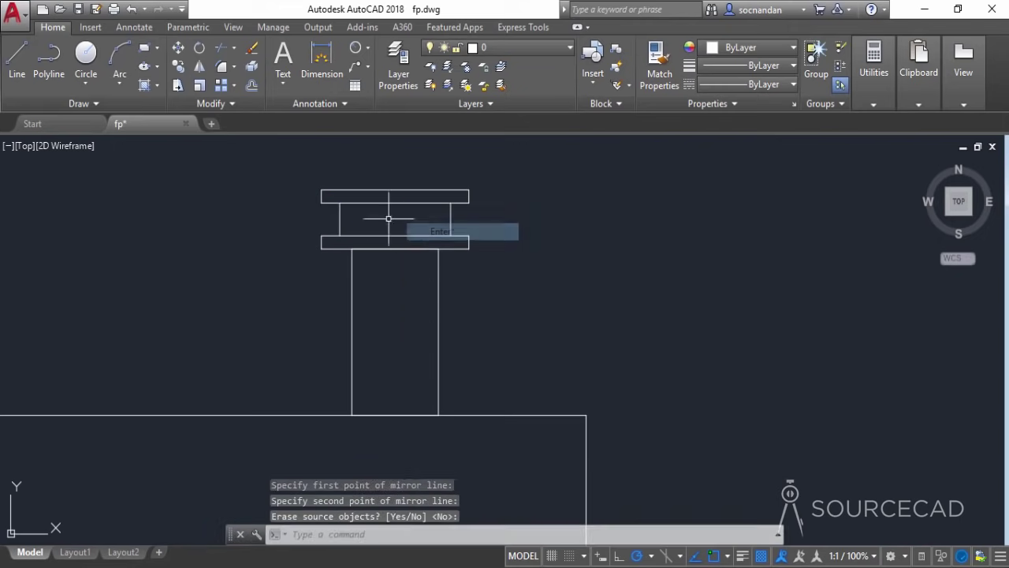
- Draw a vertical line joining the midpoints of the two cap slabs' facing edges
click(18, 57)
click(395, 202)
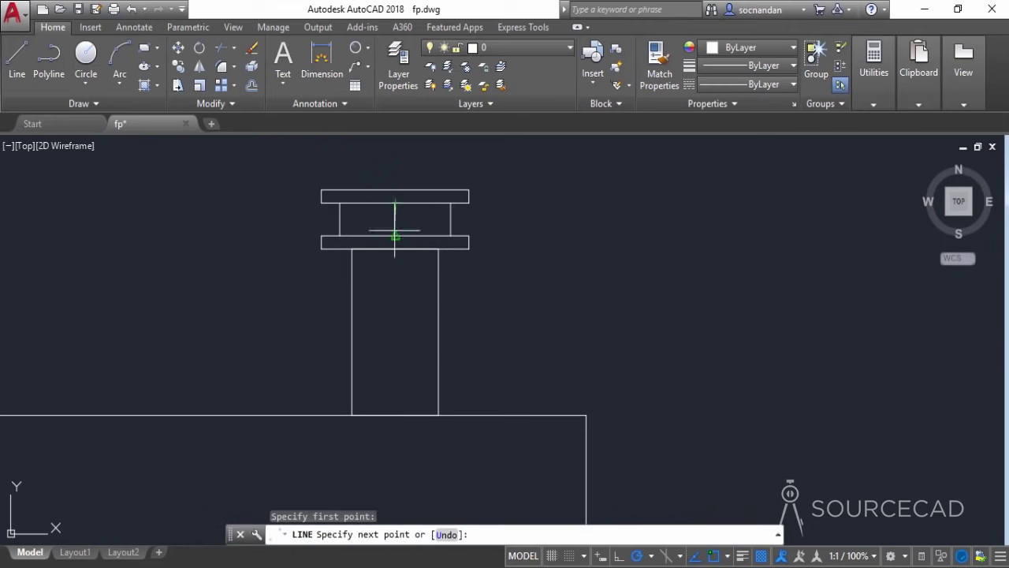
click(395, 237)
right_click(422, 222)
click(432, 229)
- Offset the central vertical line between the cap slabs by 3" to both sides
scroll(412, 223, up, 2)
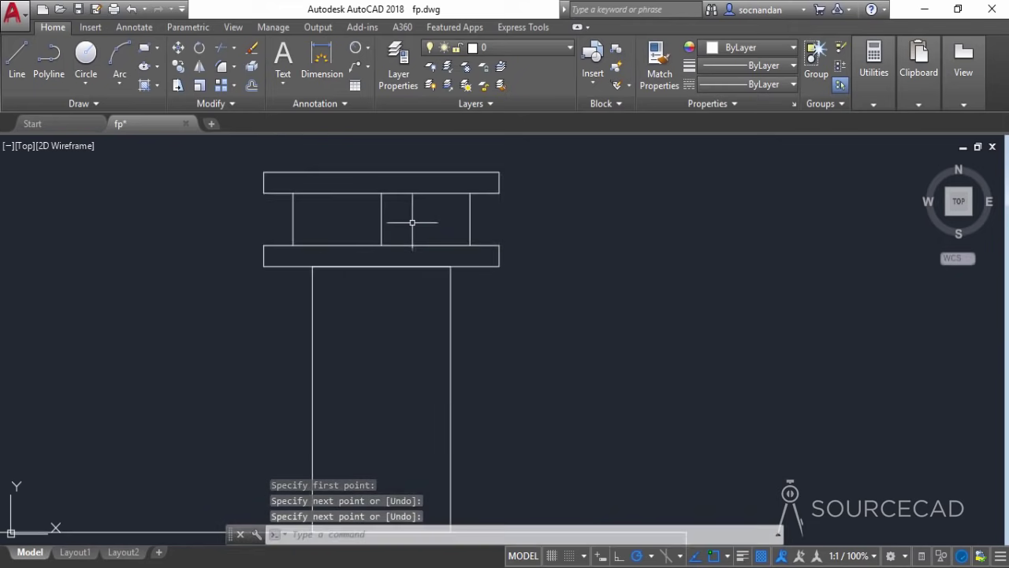
text(o)
key(Return)
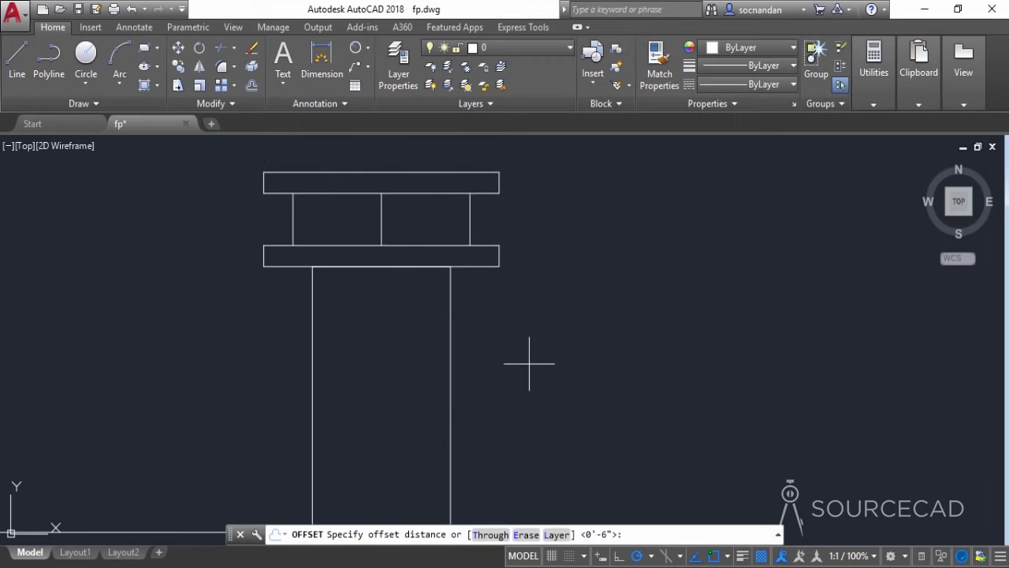
text(3")
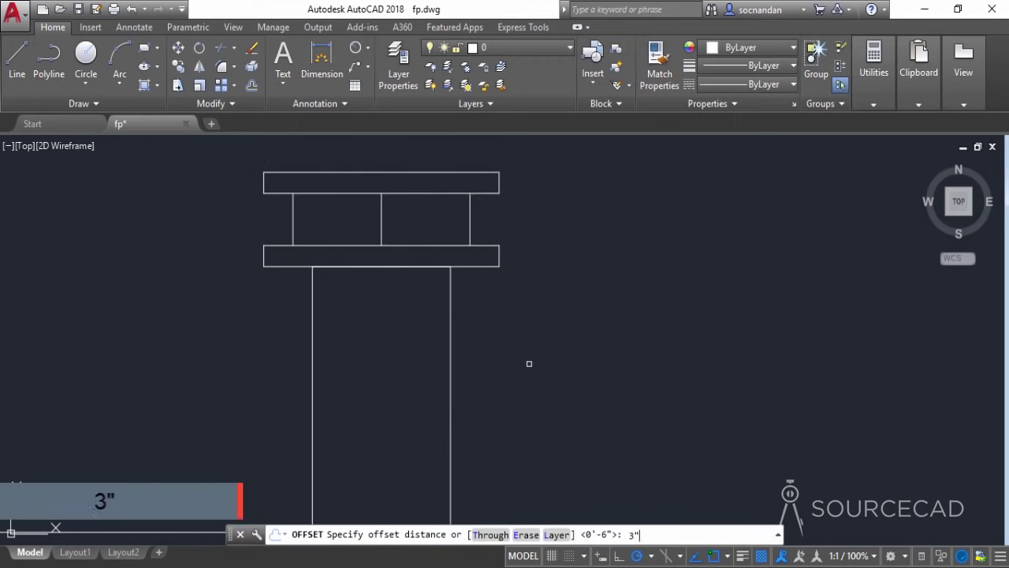
key(Return)
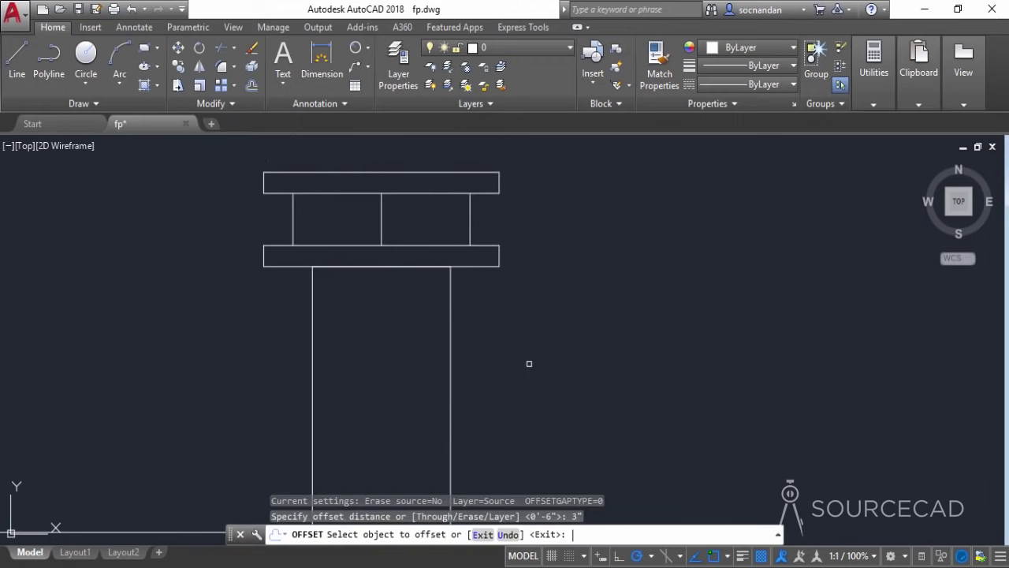
click(383, 221)
click(363, 225)
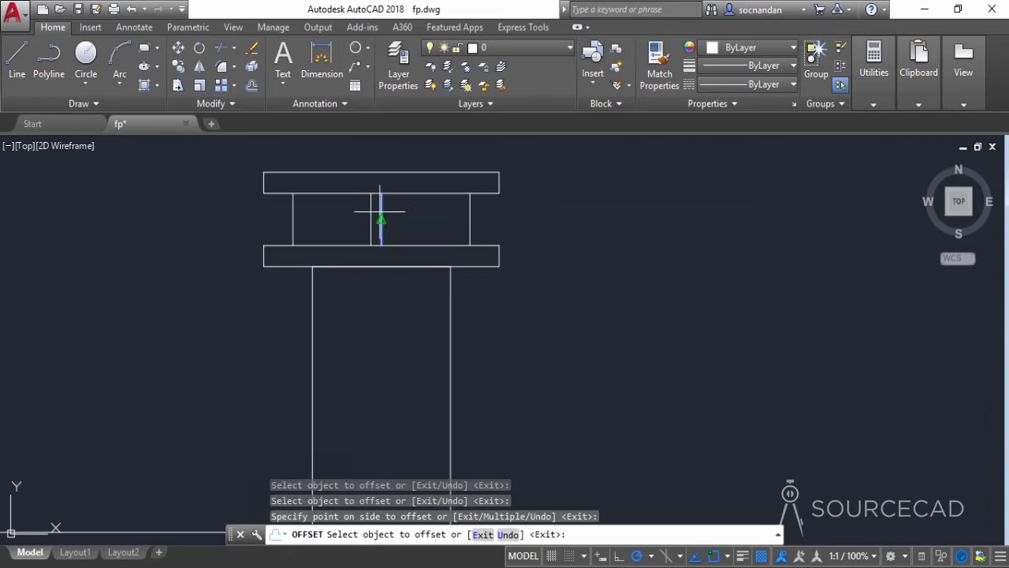
right_click(422, 215)
click(446, 226)
- Erase the original central line between the two offset lines in the chimney cap
click(384, 209)
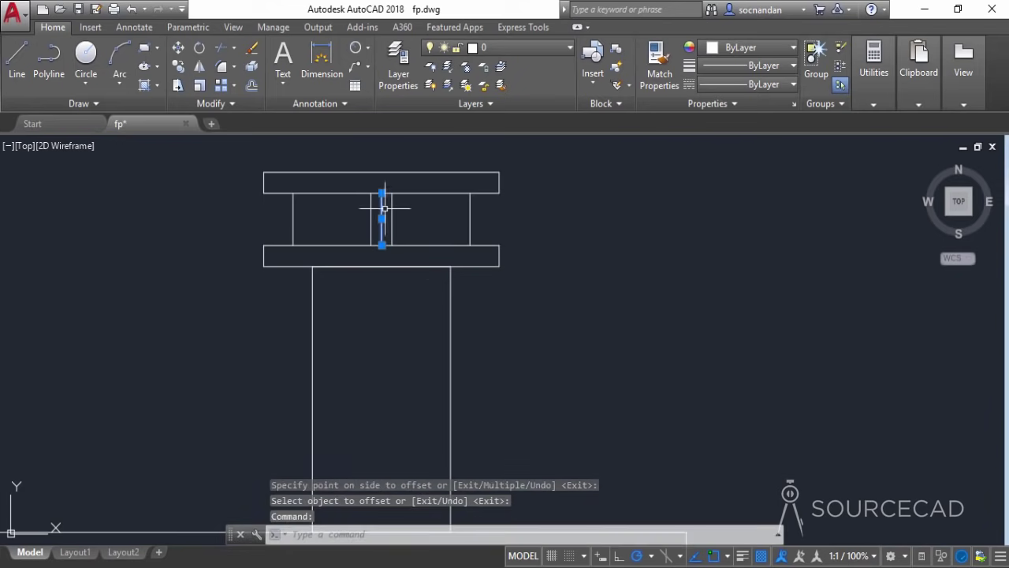
right_click(412, 168)
click(422, 264)
- Start the Stretch command and select the chimney shaft and cap with a crossing window
scroll(551, 241, down, 5)
middle_drag(627, 323, 664, 300)
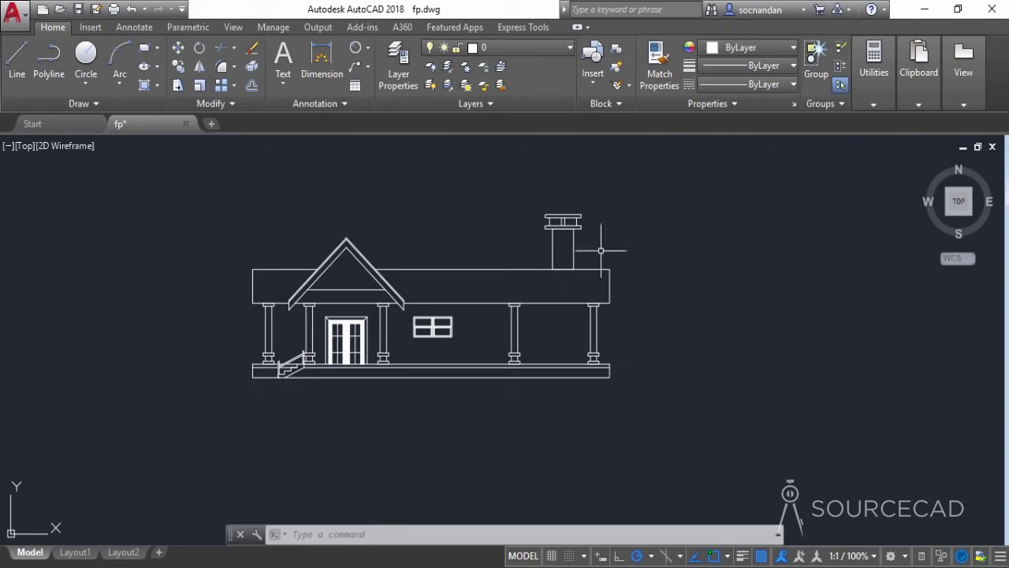
click(182, 86)
click(594, 246)
click(532, 169)
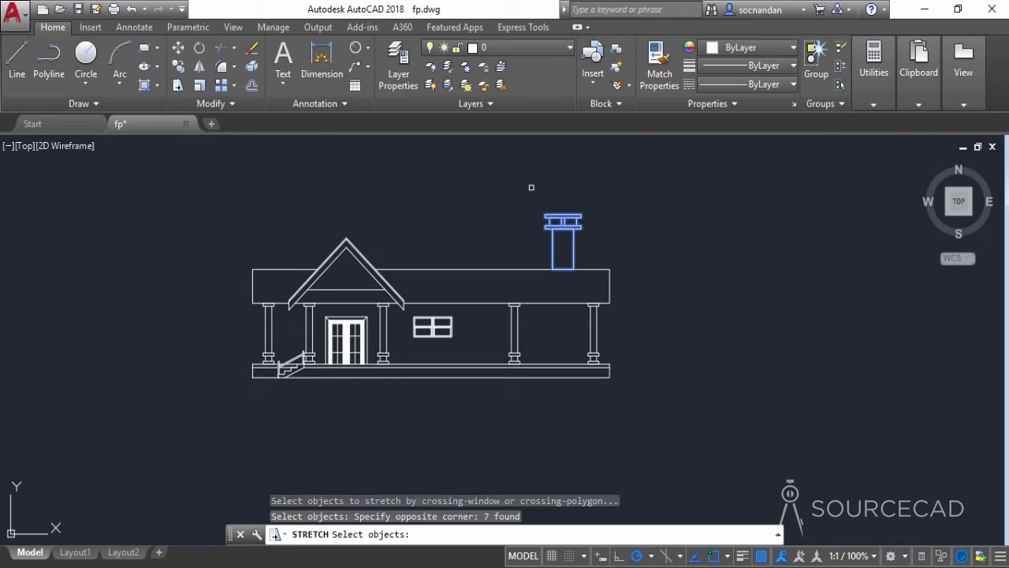
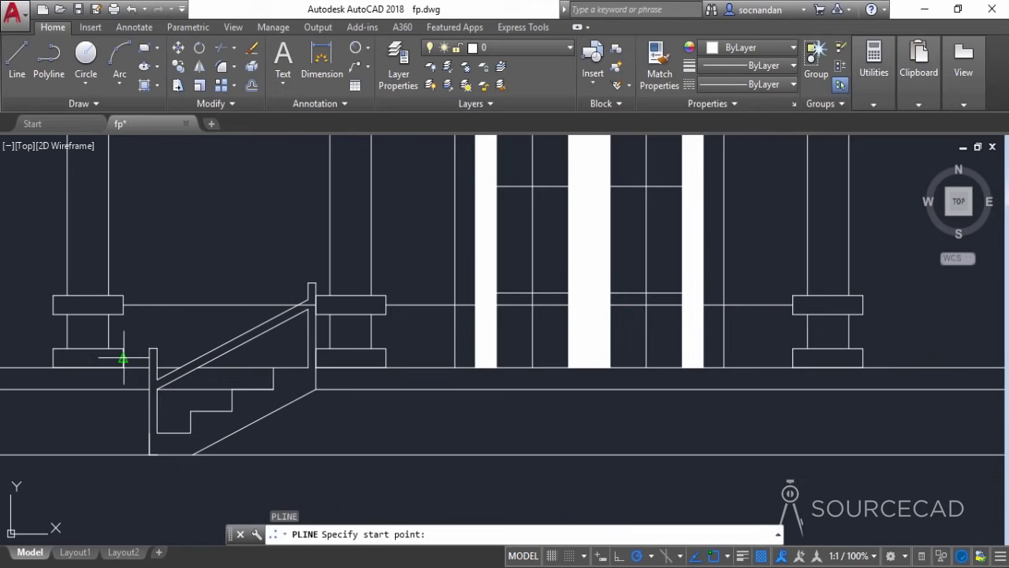
- Draw horizontal lower rail polylines between the base blocks of the first and second columns and of the second and third columns
click(316, 359)
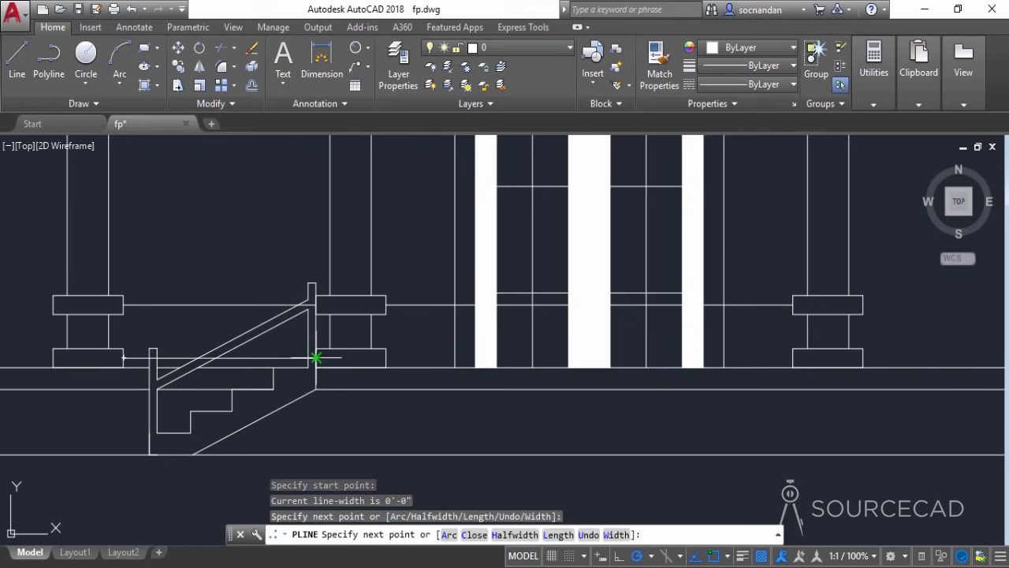
key(Return)
key(Return)
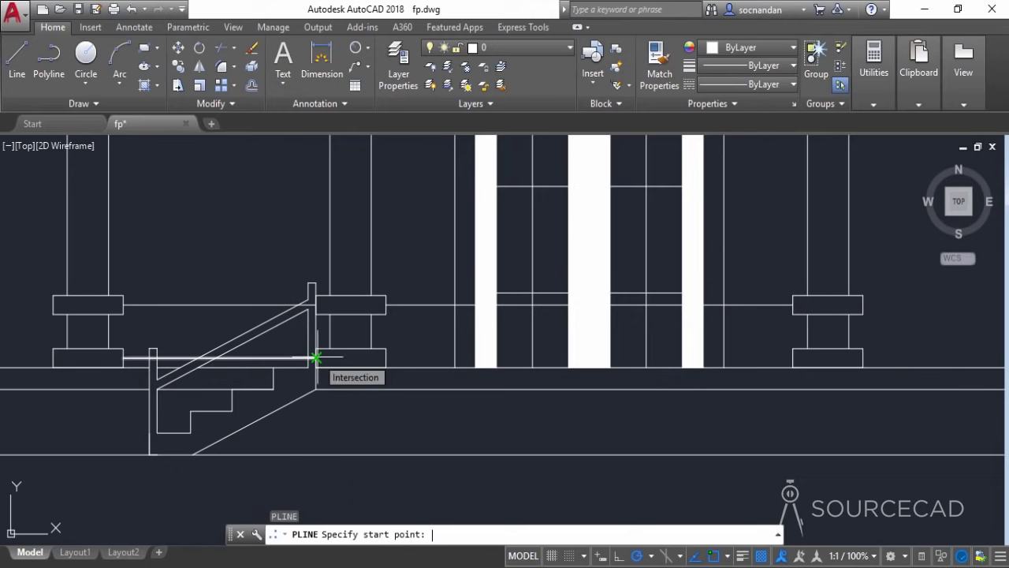
click(386, 359)
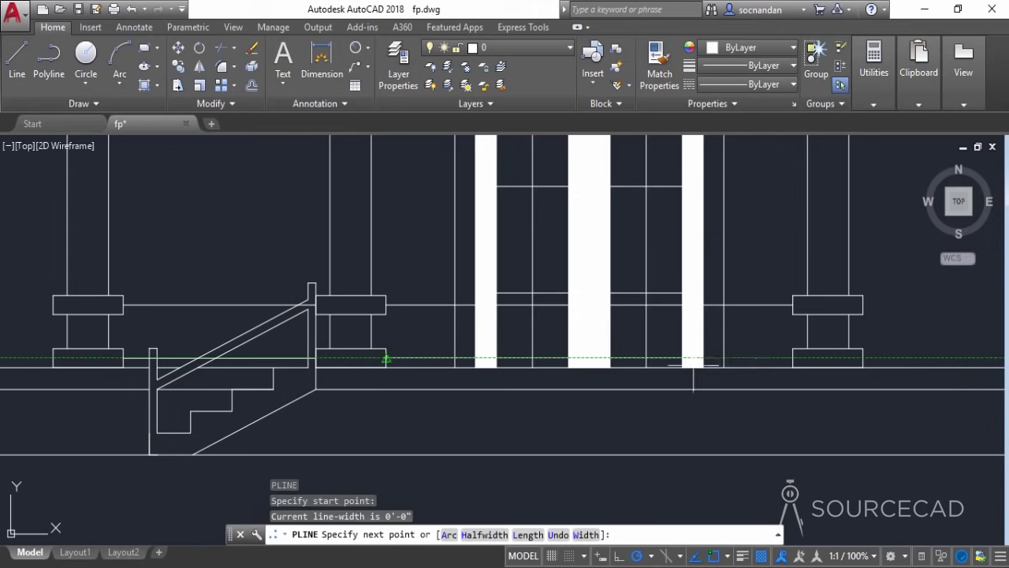
click(793, 358)
key(Return)
- Draw a horizontal upper rail polyline between the upper base blocks of the third and fourth columns, below the window
key(Return)
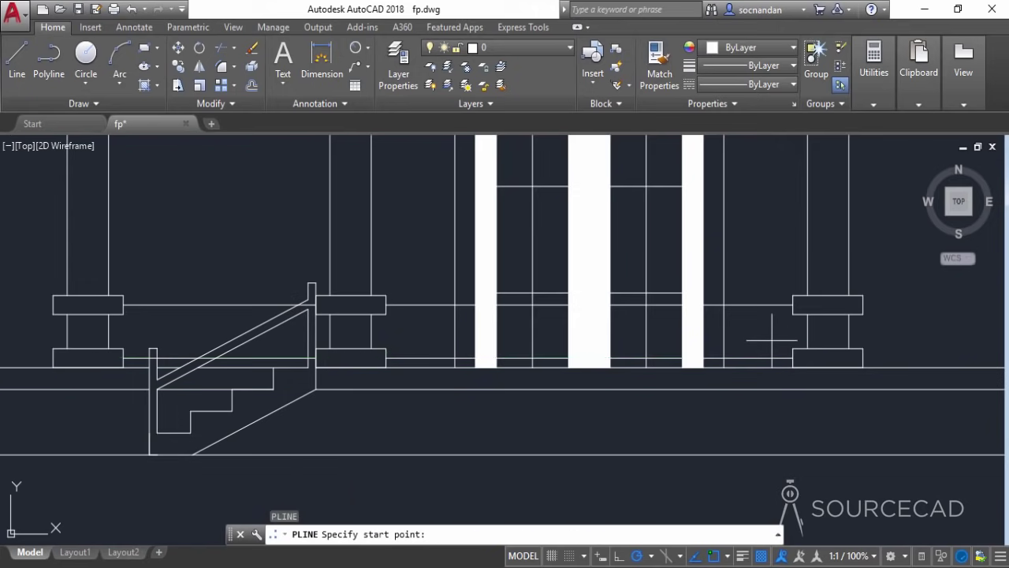
scroll(772, 341, down, 4)
middle_drag(812, 323, 306, 312)
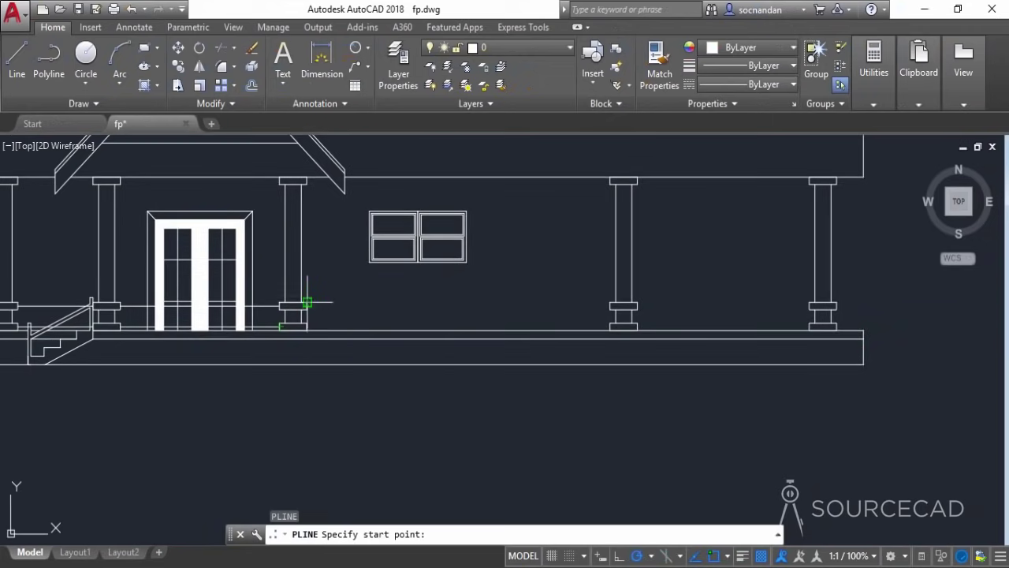
click(307, 302)
key(Escape)
key(Return)
scroll(307, 319, up, 5)
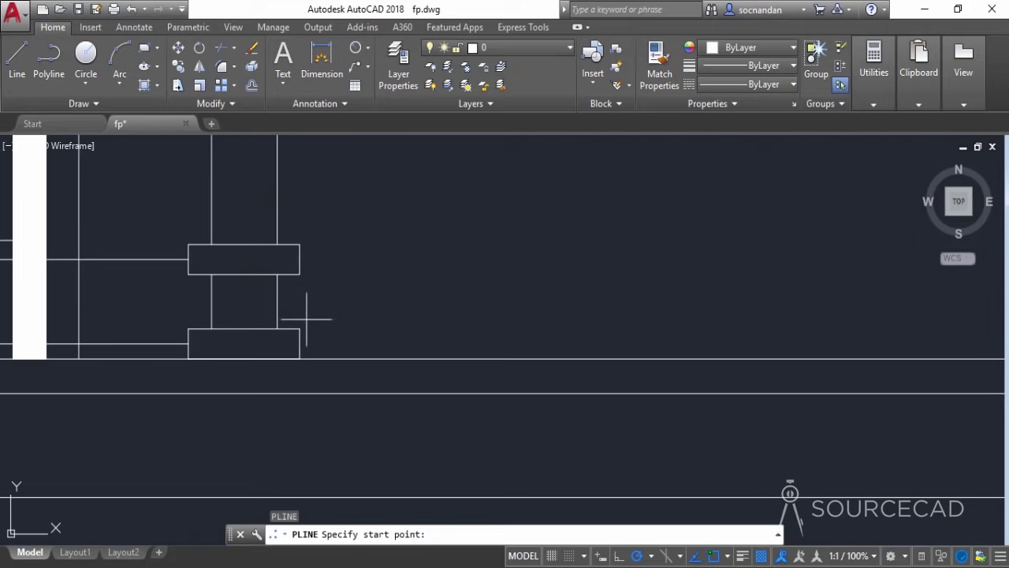
click(300, 273)
scroll(300, 273, down, 5)
scroll(486, 273, up, 3)
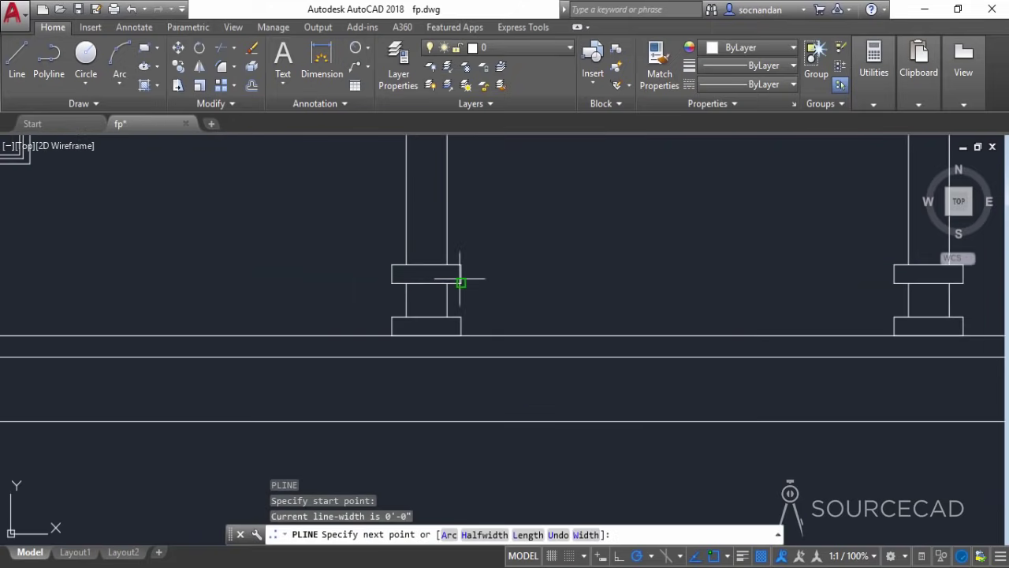
click(393, 272)
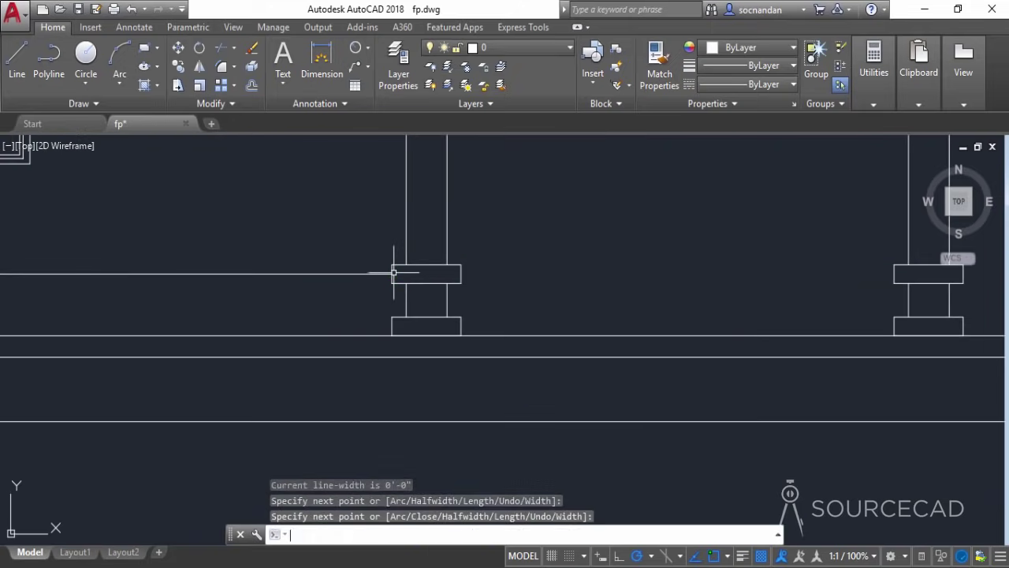
key(Return)
- Draw the upper and lower horizontal rail polylines between the base blocks of the fourth and fifth columns
key(Return)
click(461, 273)
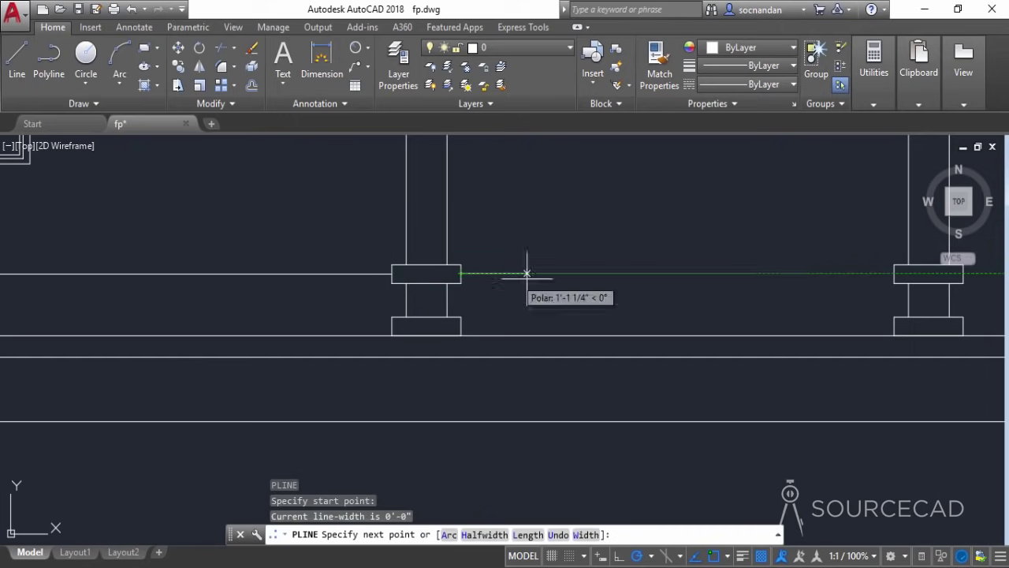
click(891, 274)
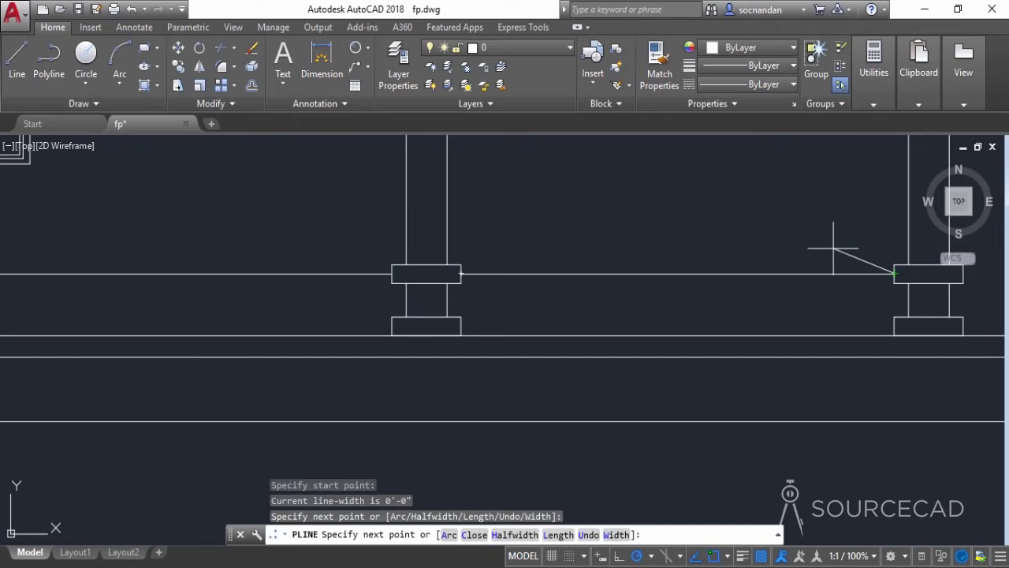
key(Return)
key(Return)
click(894, 325)
click(461, 326)
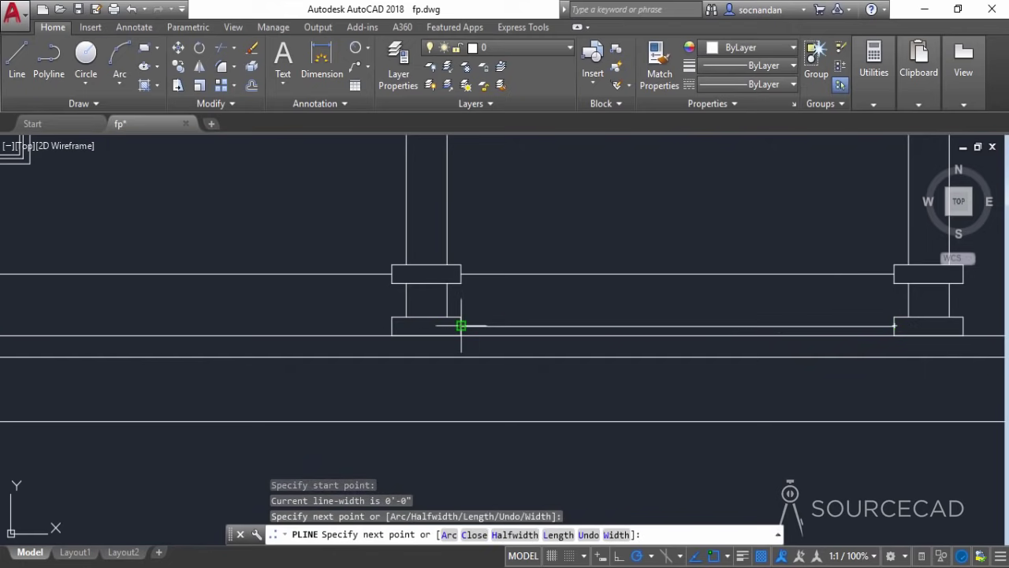
key(Return)
- Draw the lower rail polyline from the fourth column's bottom block to the third column's bottom block
key(Return)
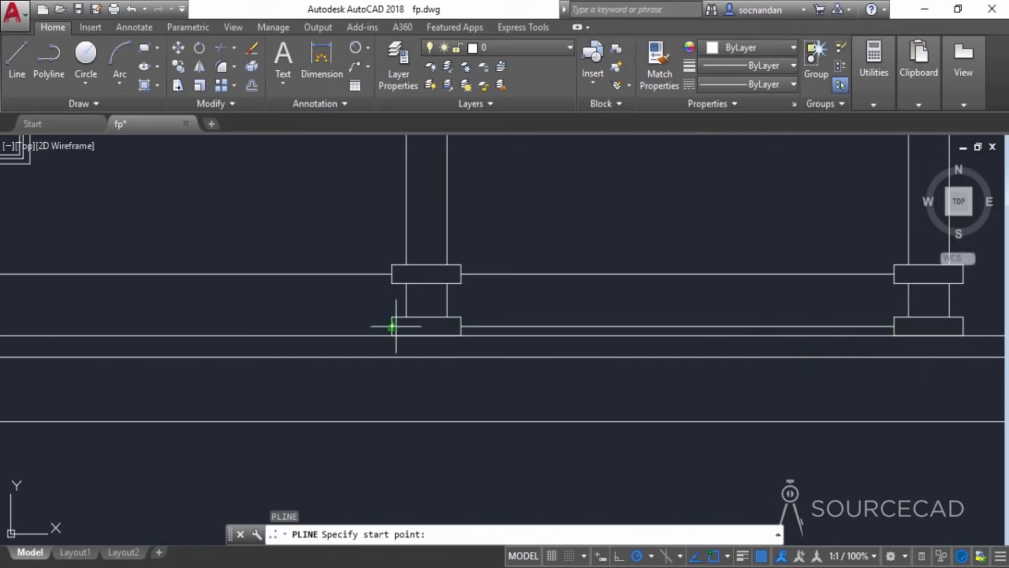
click(397, 327)
scroll(339, 292, down, 2)
middle_drag(212, 331, 515, 329)
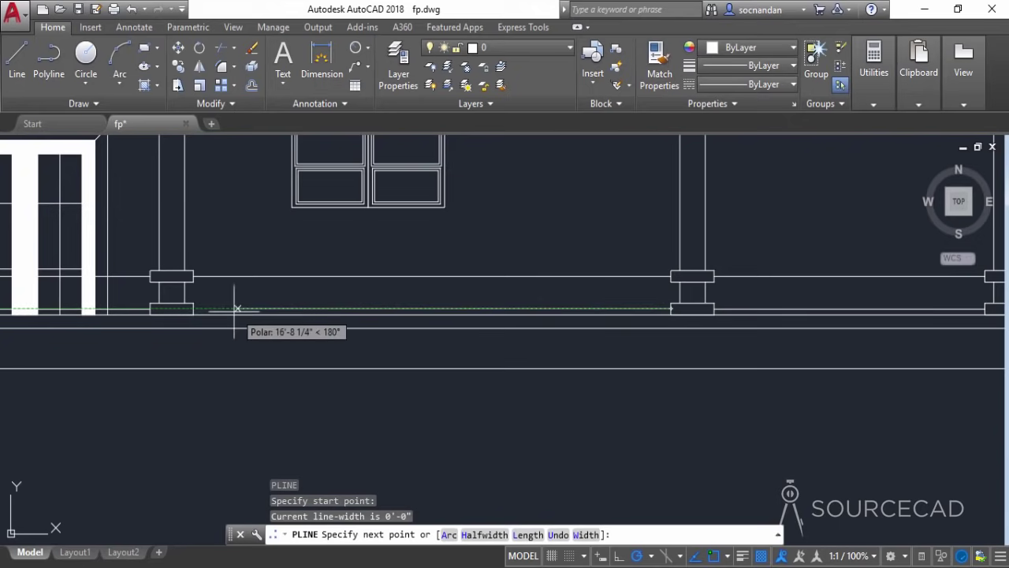
click(193, 310)
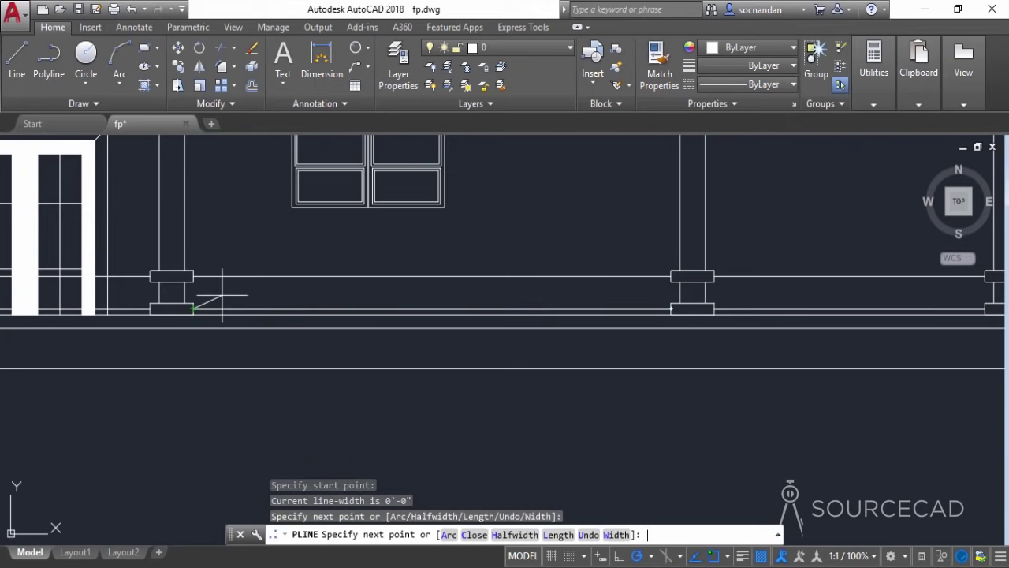
- Finish the lower rail polyline, and draw a vertical baluster polyline between the lower and upper rails just right of the third column
key(Return)
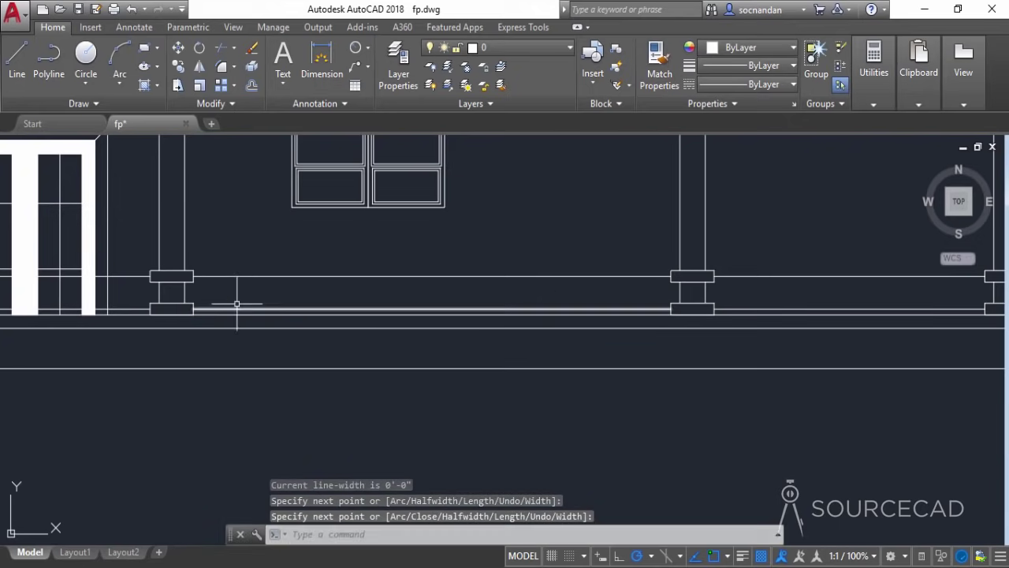
scroll(240, 308, down, 4)
scroll(172, 303, up, 2)
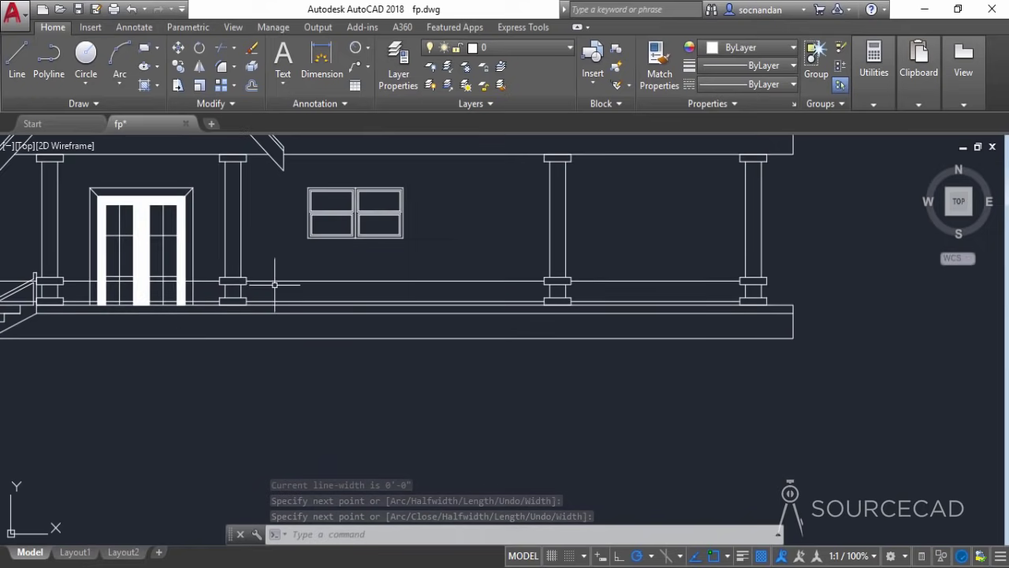
mouse_move(261, 295)
middle_down()
mouse_move(308, 329)
mouse_move(416, 341)
middle_up()
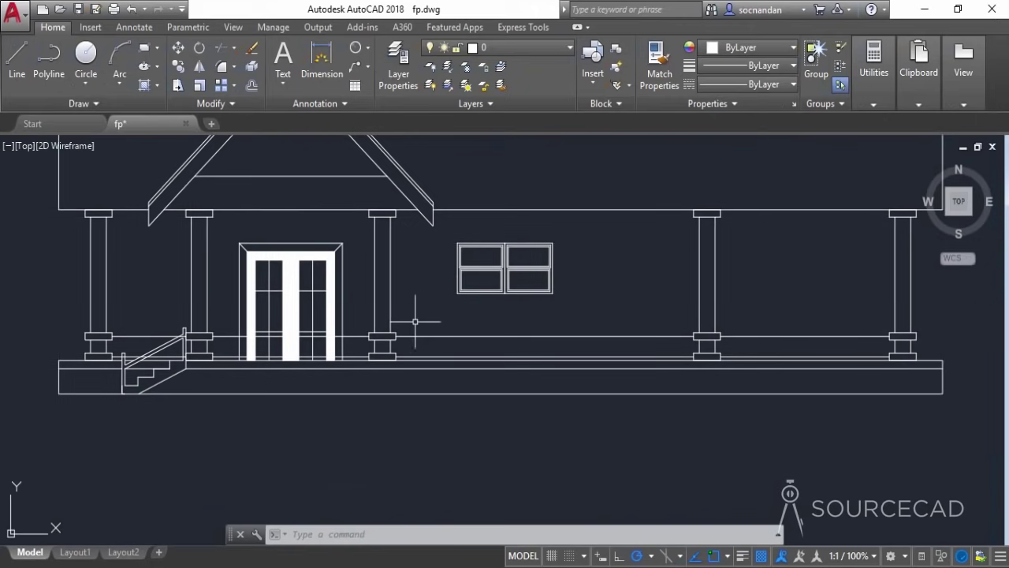
click(49, 57)
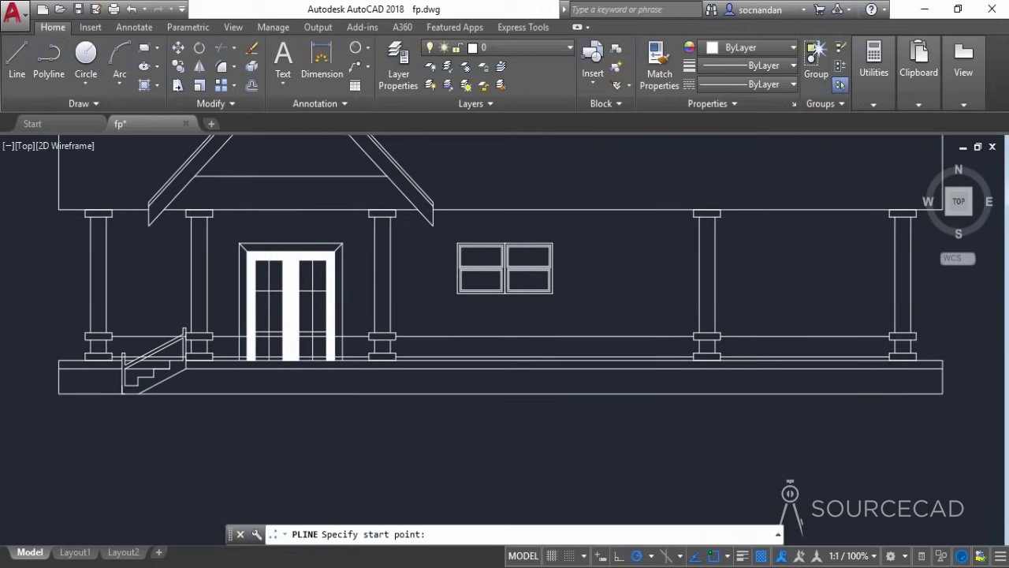
scroll(394, 338, up, 4)
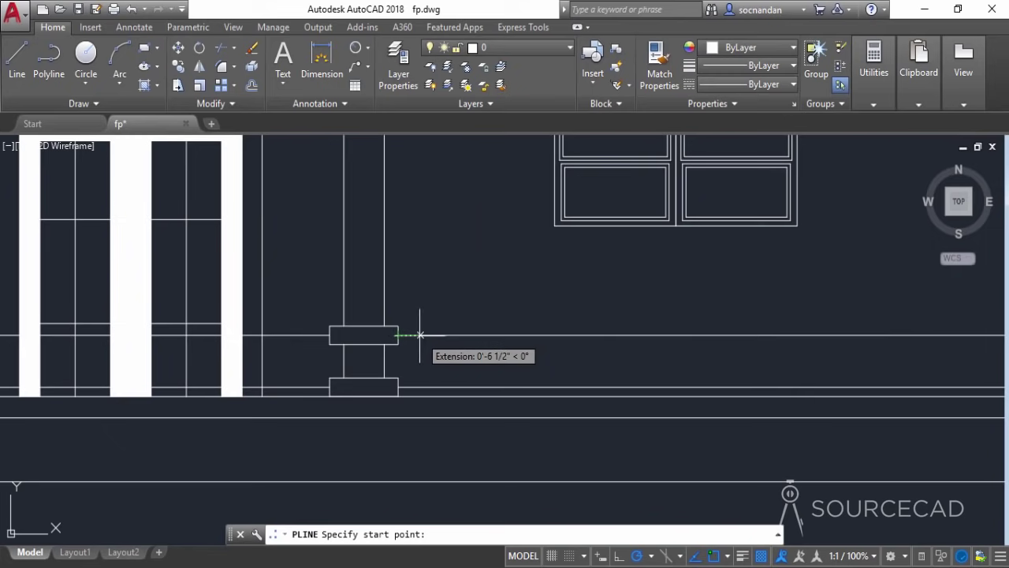
click(413, 386)
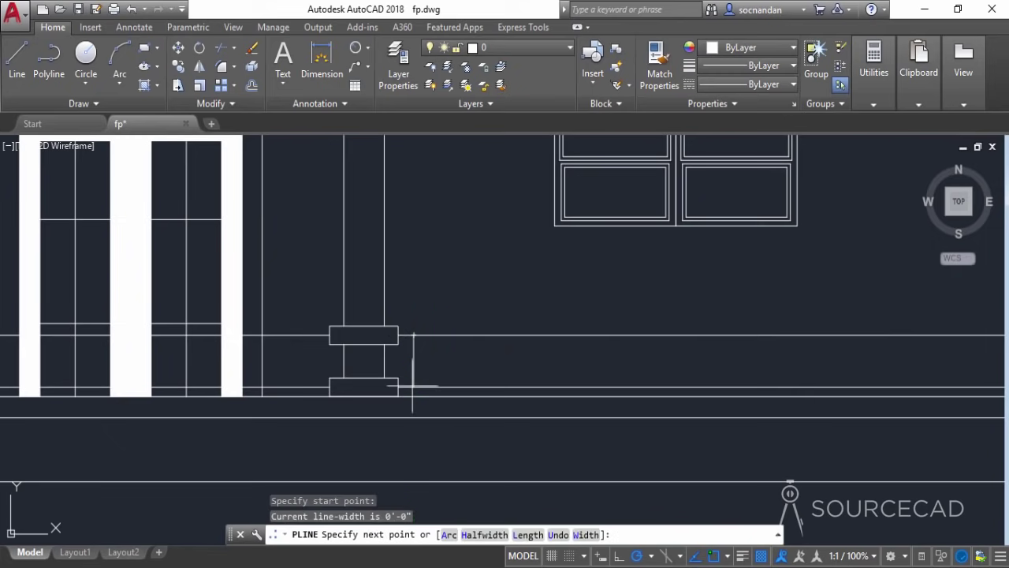
click(414, 335)
right_click(451, 318)
click(478, 57)
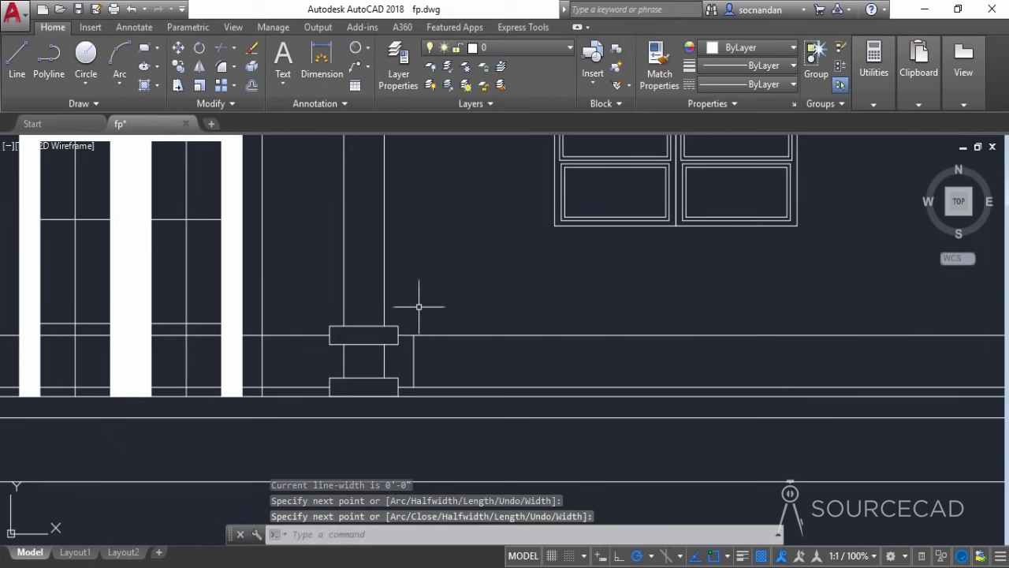
- Copy the baluster along the upper rail as a fitted array of 28 items, ending just before the fourth column's base block
scroll(423, 357, down, 4)
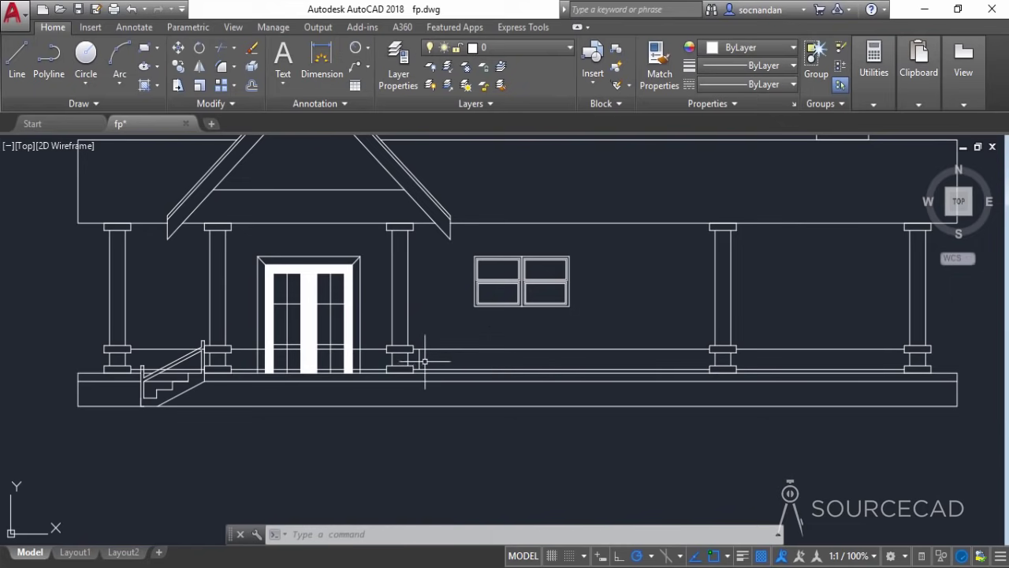
click(178, 66)
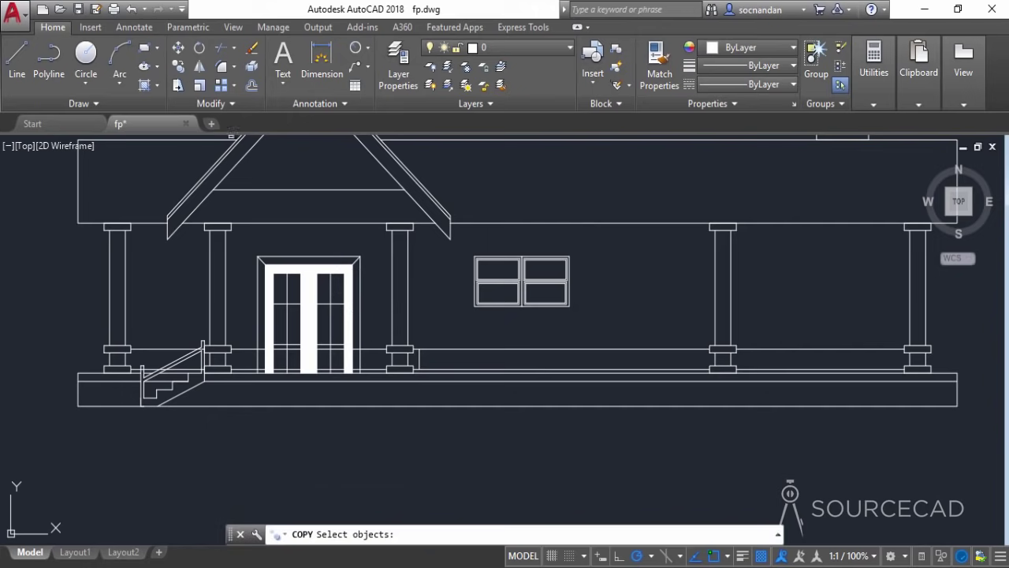
scroll(411, 359, up, 2)
click(424, 359)
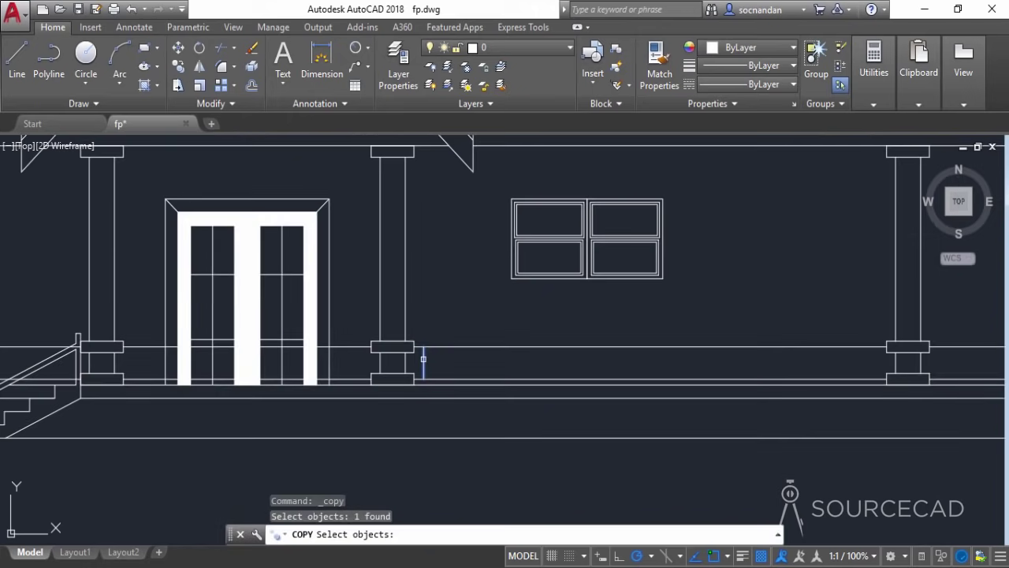
key(Return)
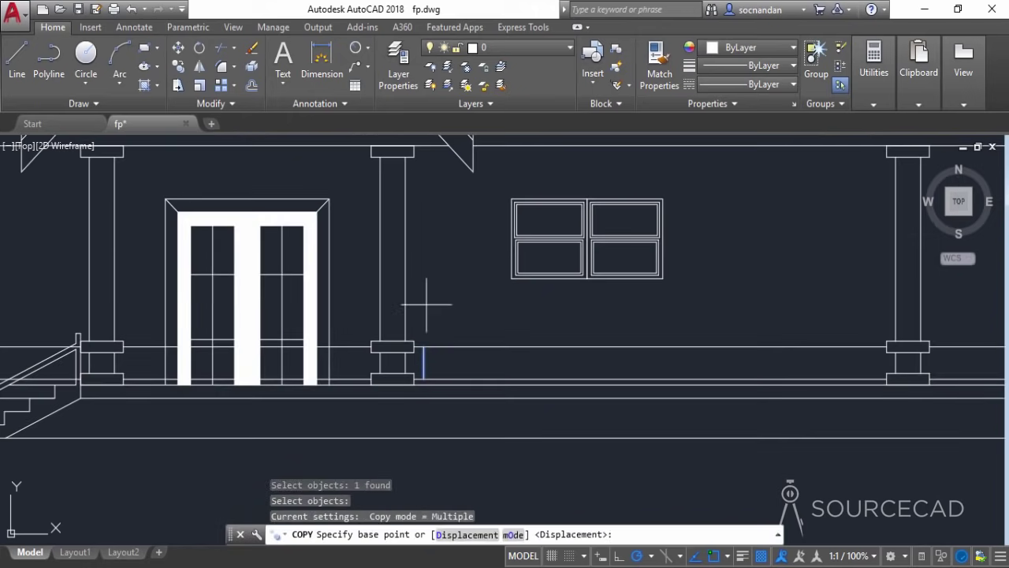
click(425, 346)
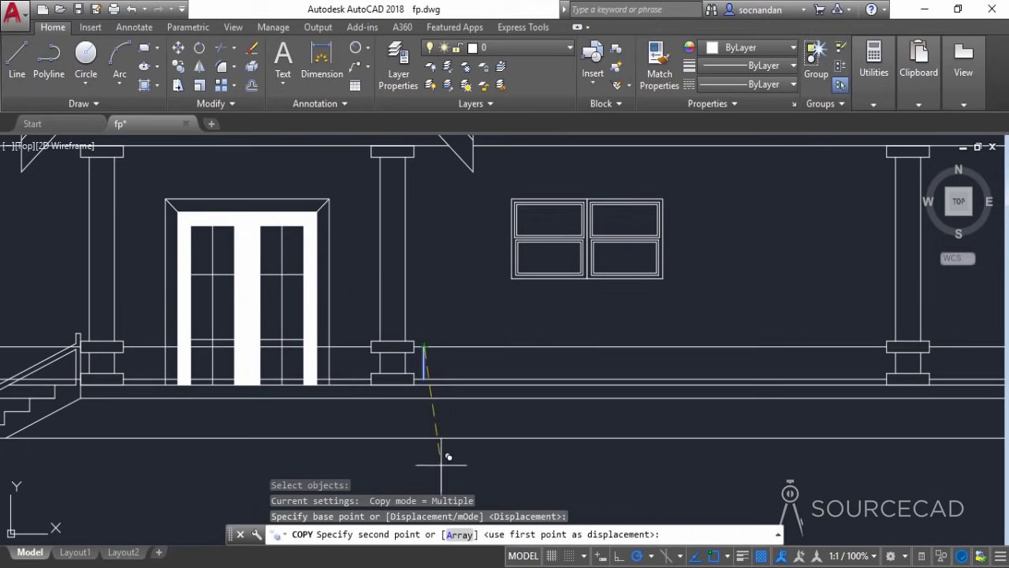
click(461, 534)
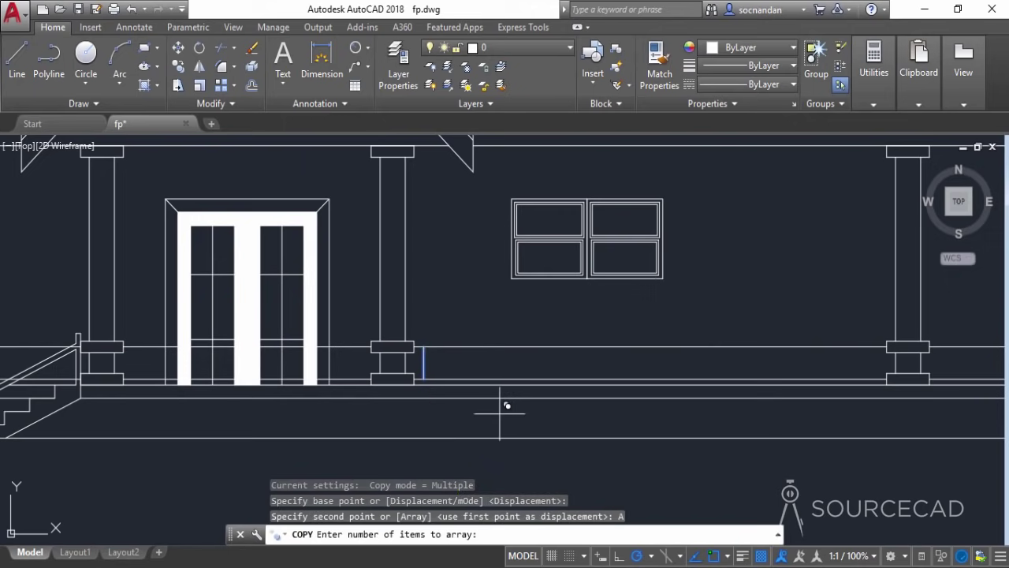
text(28)
key(Return)
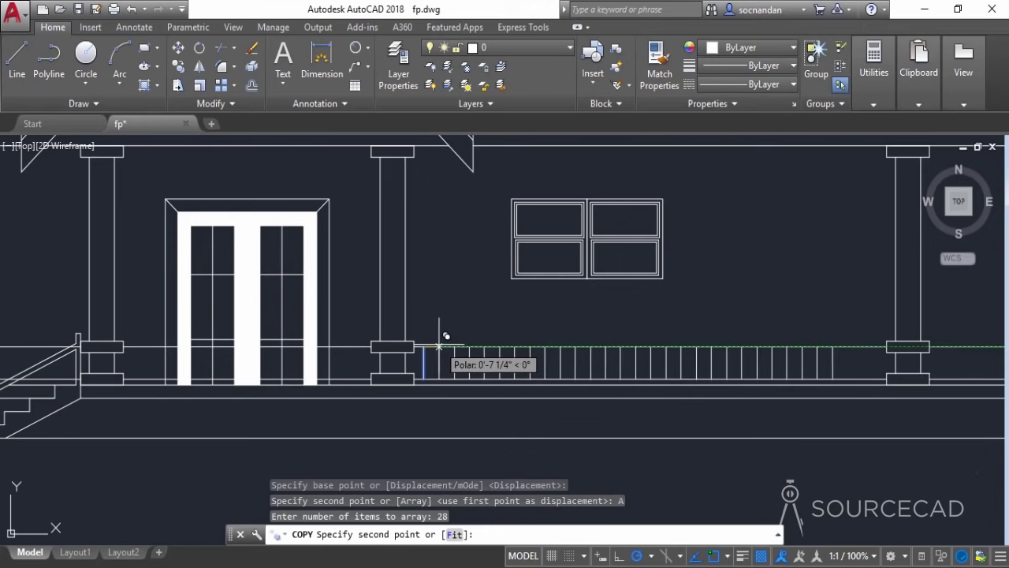
click(457, 534)
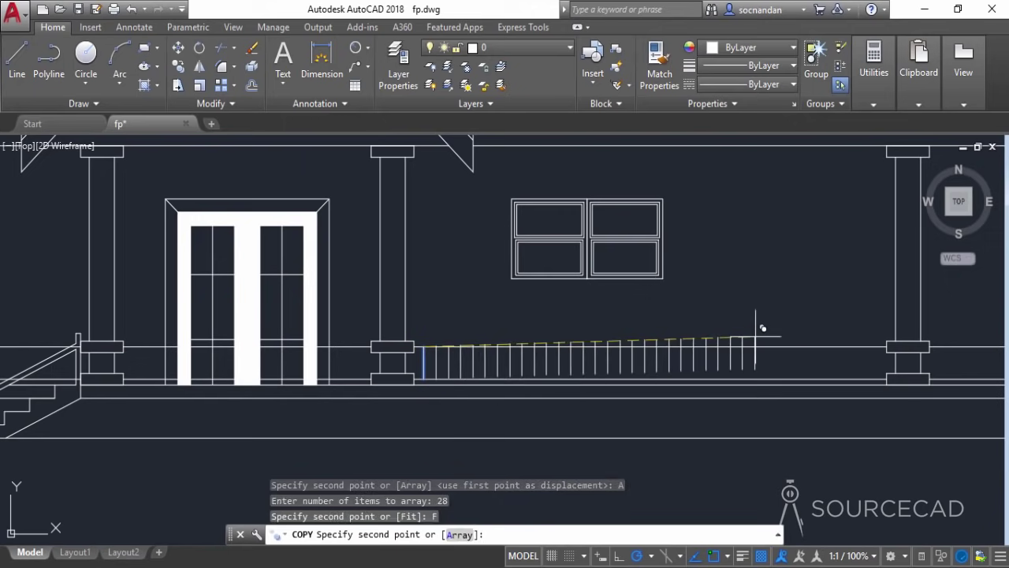
click(873, 347)
right_click(841, 292)
click(865, 299)
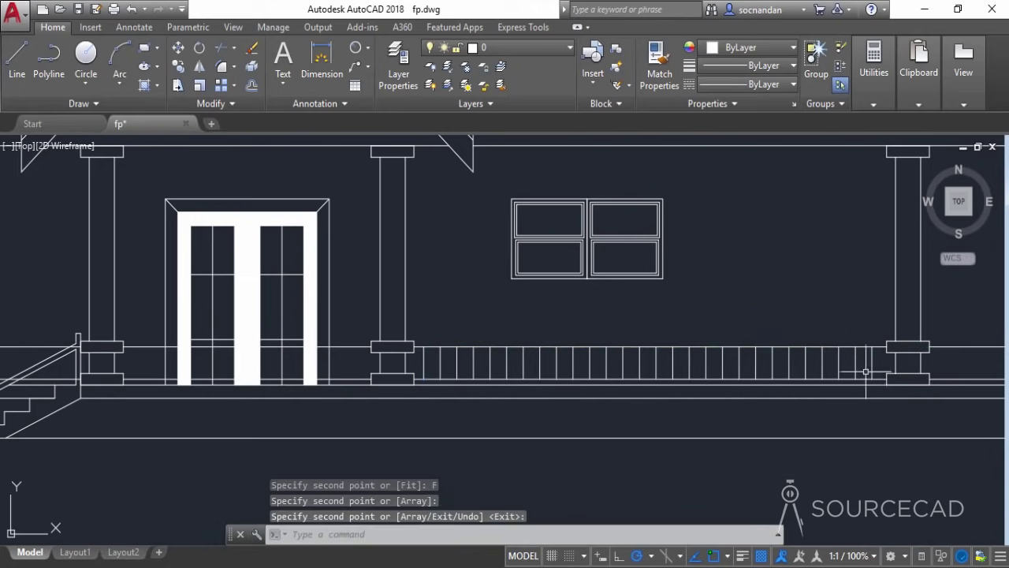
- Copy the 16 balusters nearest the fourth column into the bay between the fourth and fifth columns, aligned on the upper rail
scroll(712, 412, down, 3)
mouse_move(712, 412)
middle_down()
mouse_move(557, 433)
mouse_move(337, 429)
middle_up()
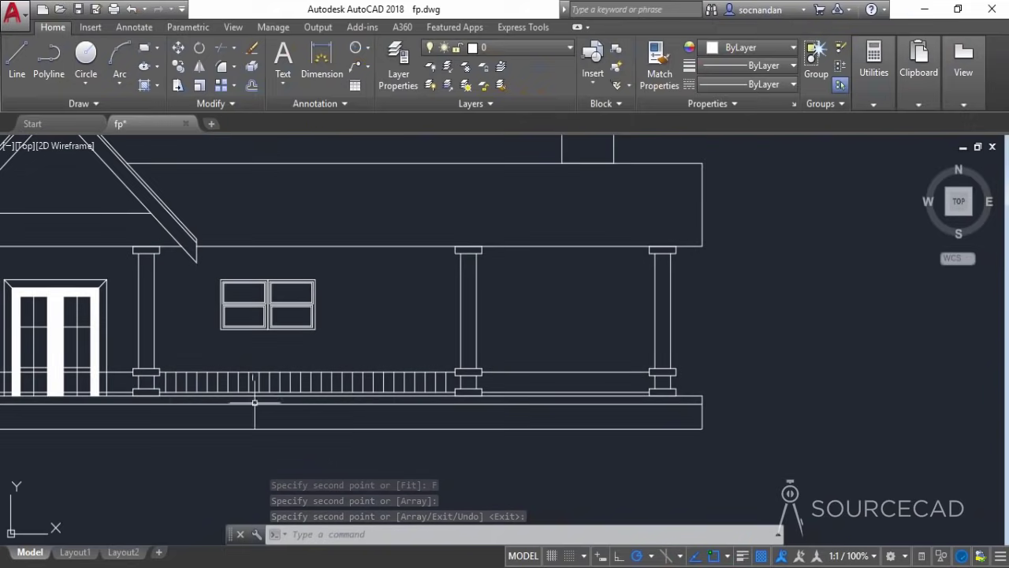
click(338, 360)
click(476, 442)
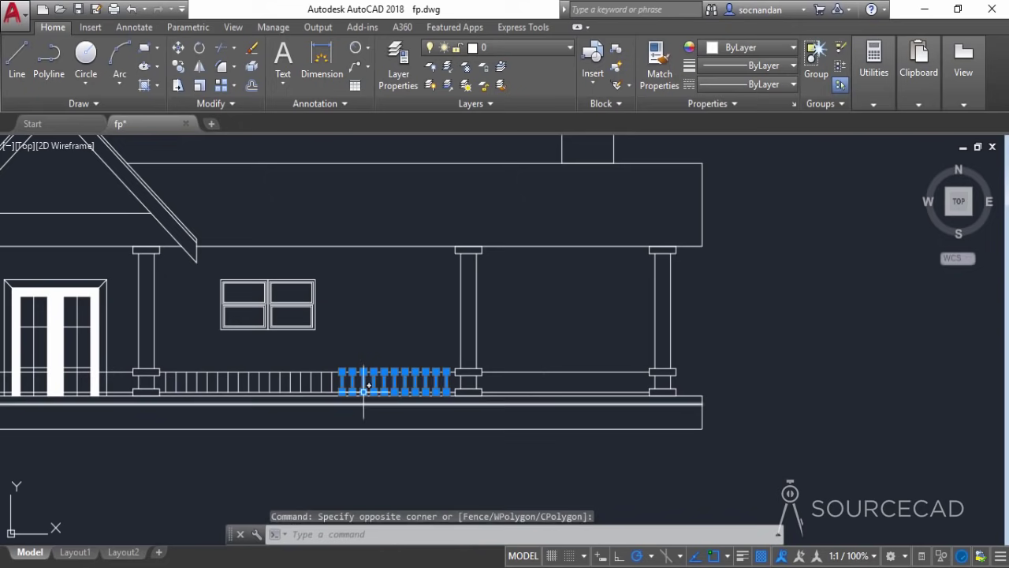
click(291, 362)
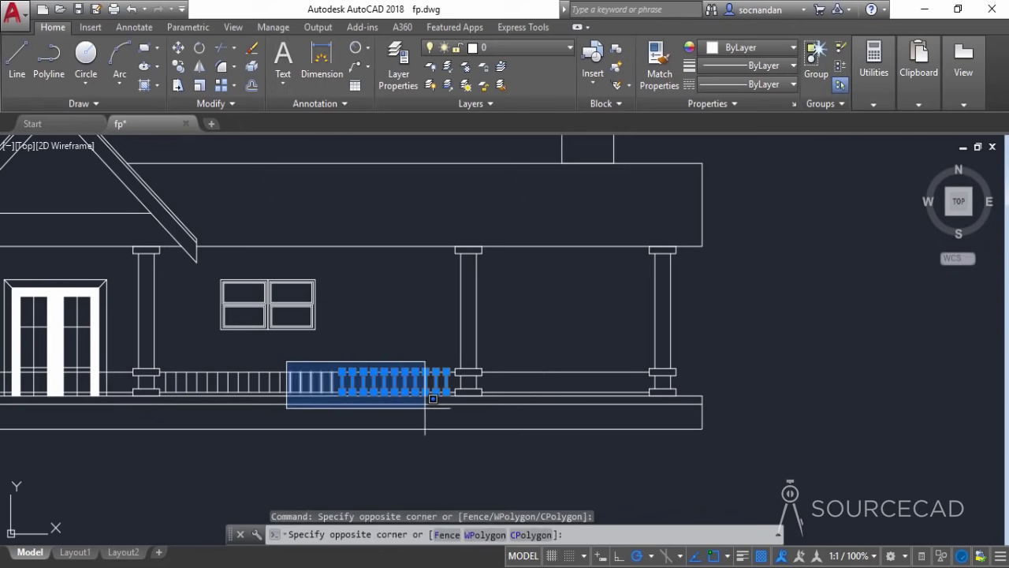
click(444, 402)
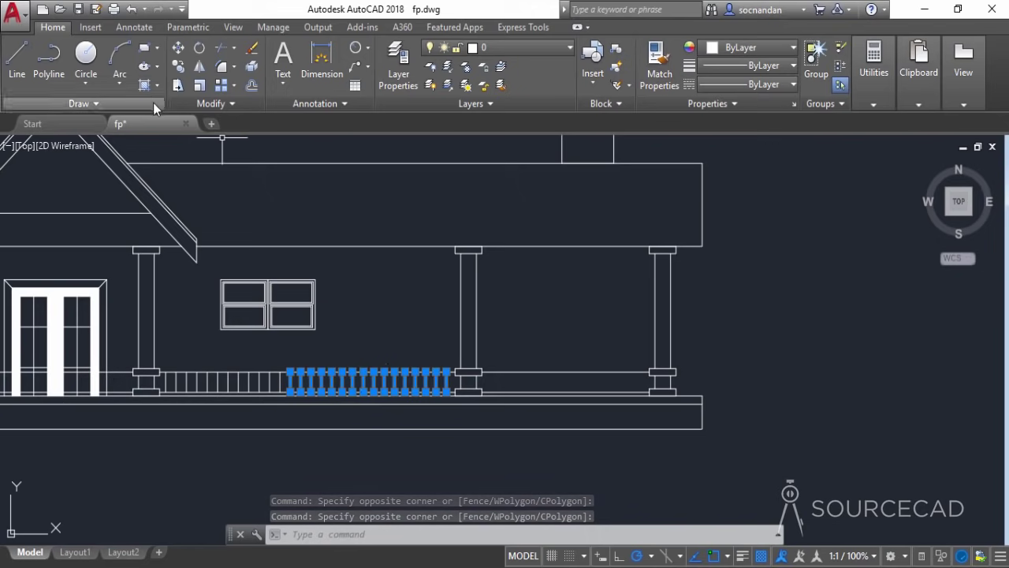
click(179, 69)
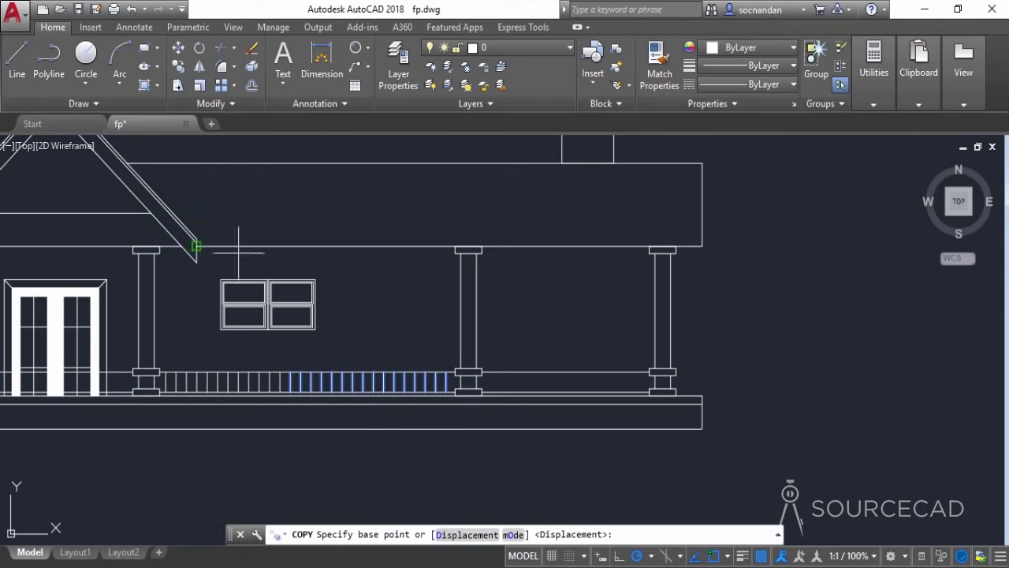
click(290, 371)
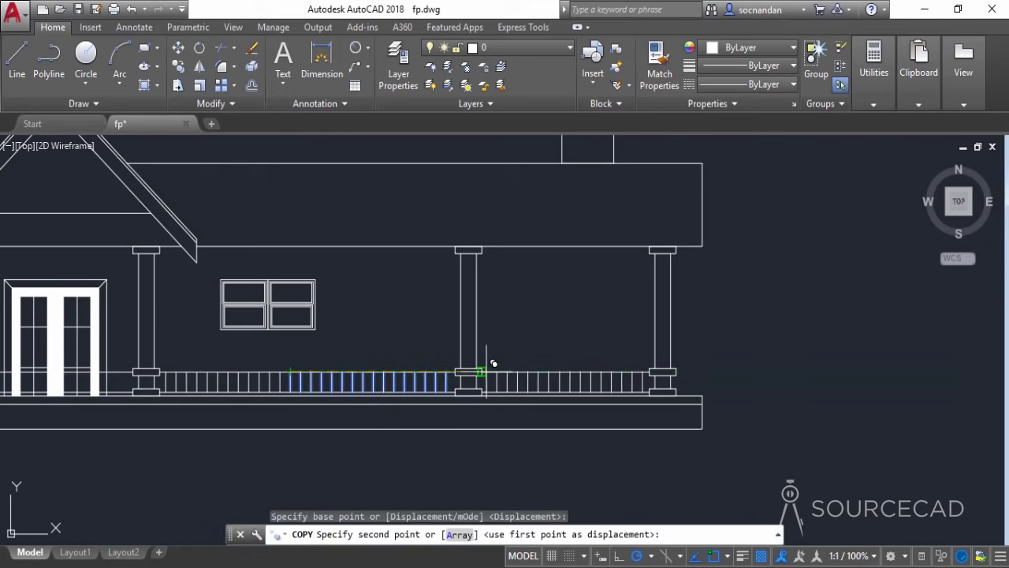
scroll(487, 371, up, 4)
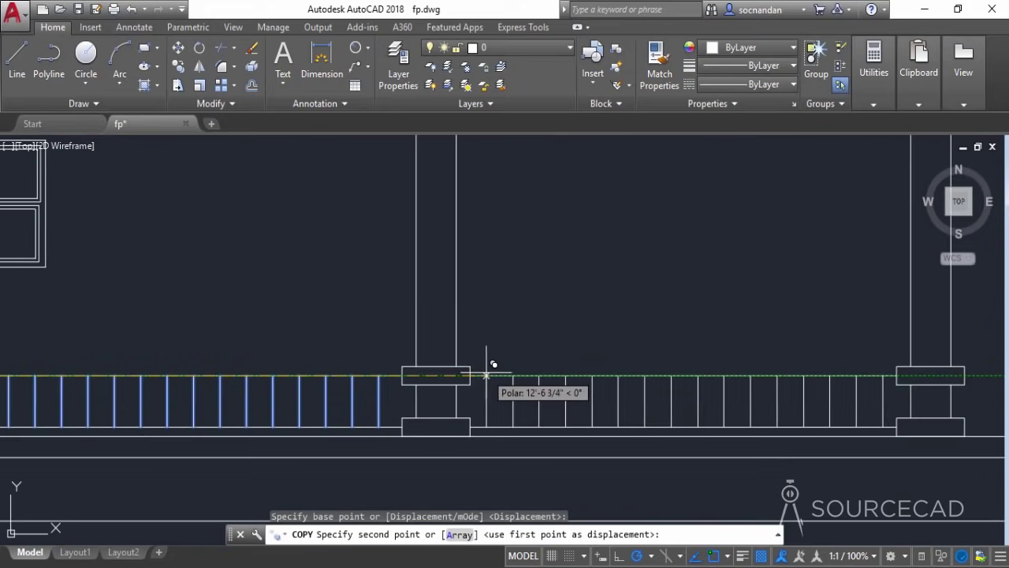
click(486, 374)
right_click(513, 267)
click(535, 295)
- Copy the first 17 balusters right of the third column into the door bay, starting just right of the second column on the upper rail
scroll(597, 387, down, 3)
scroll(631, 404, down, 3)
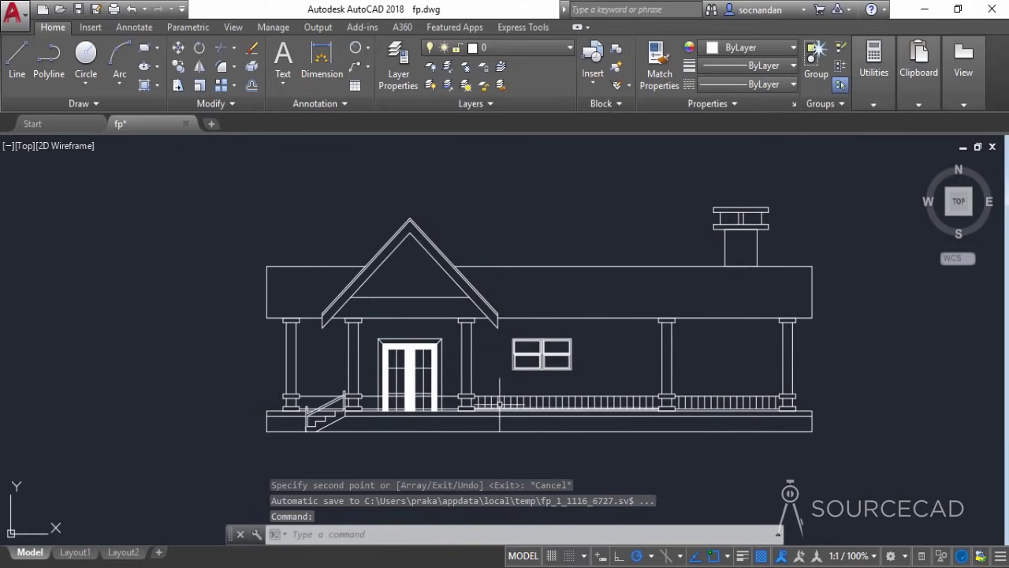
scroll(484, 391, up, 2)
scroll(484, 392, up, 2)
click(462, 393)
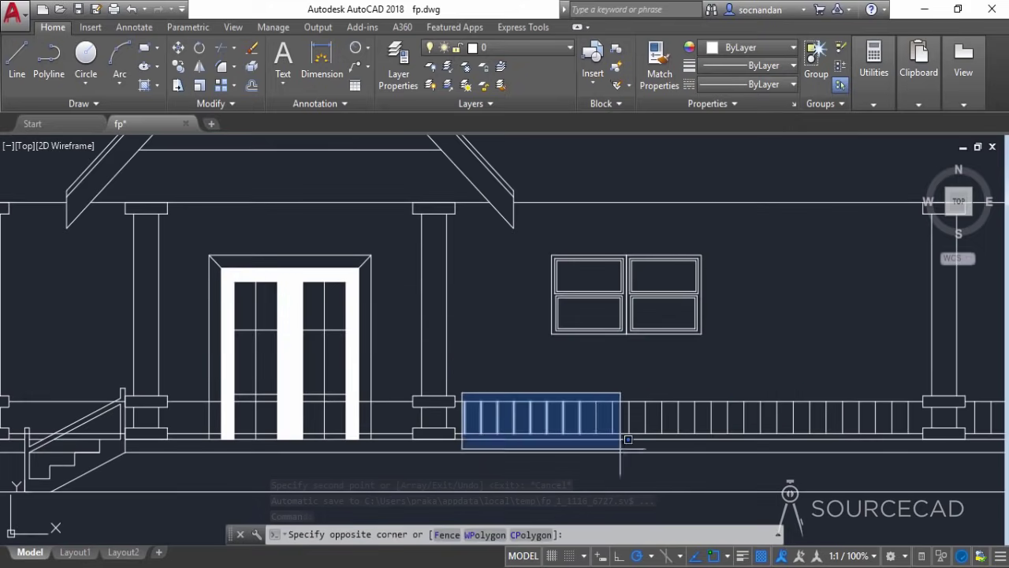
click(733, 436)
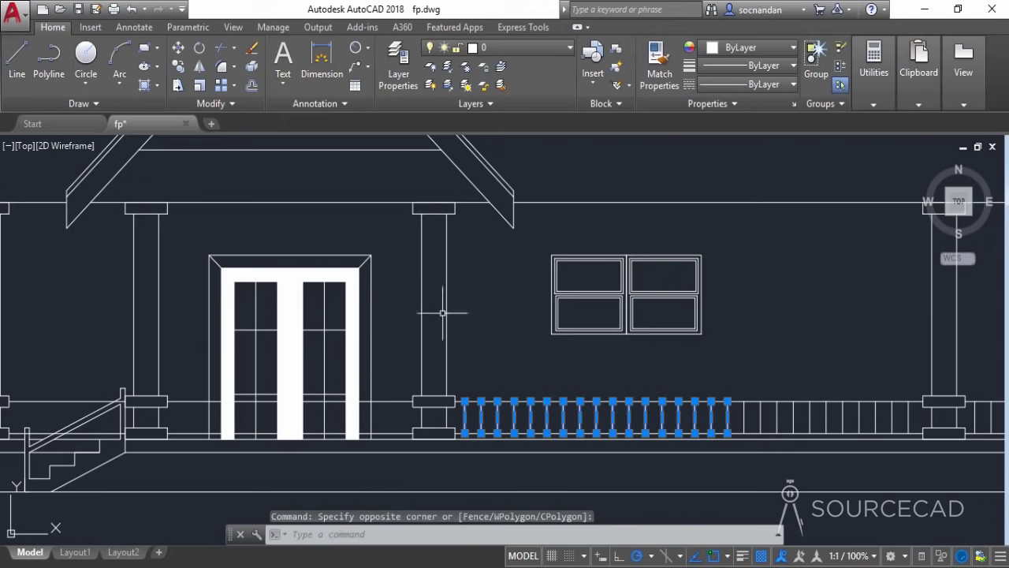
click(180, 68)
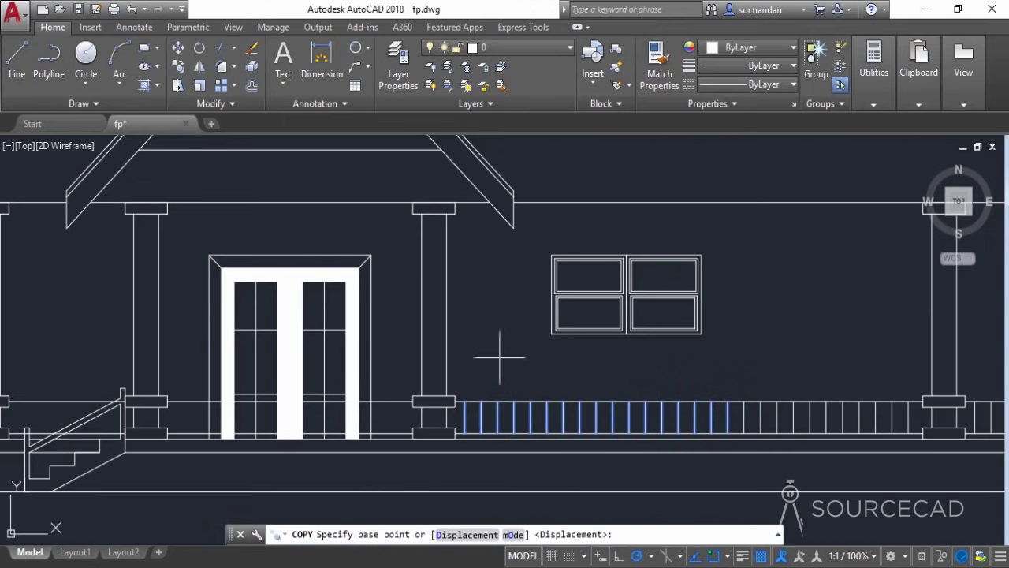
click(465, 401)
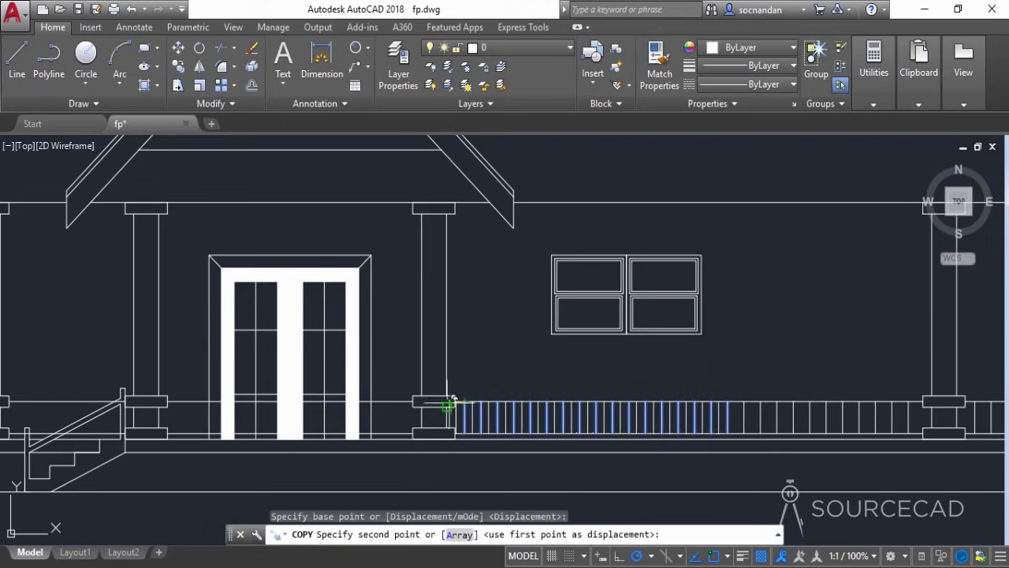
click(180, 401)
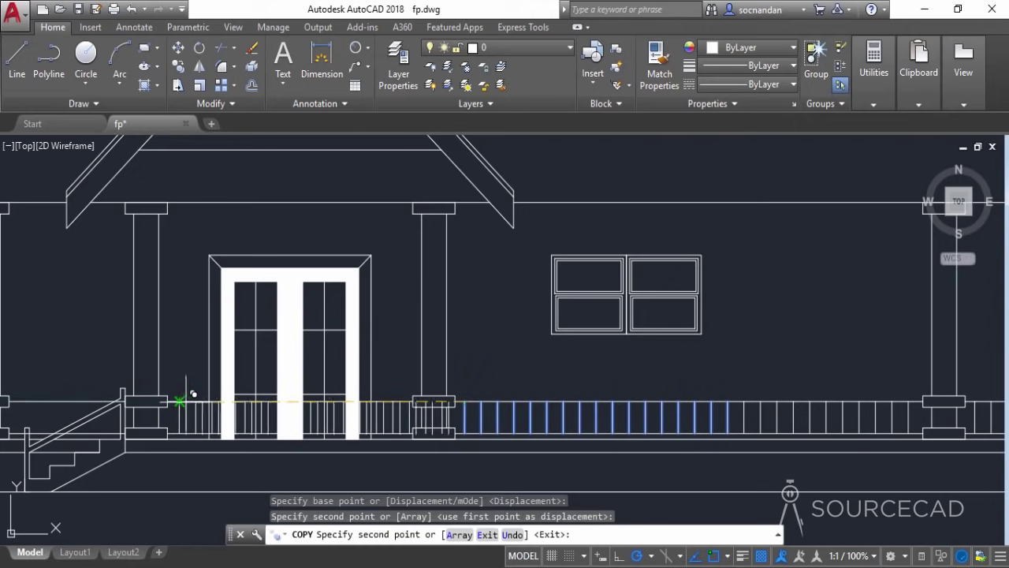
right_click(193, 340)
click(211, 345)
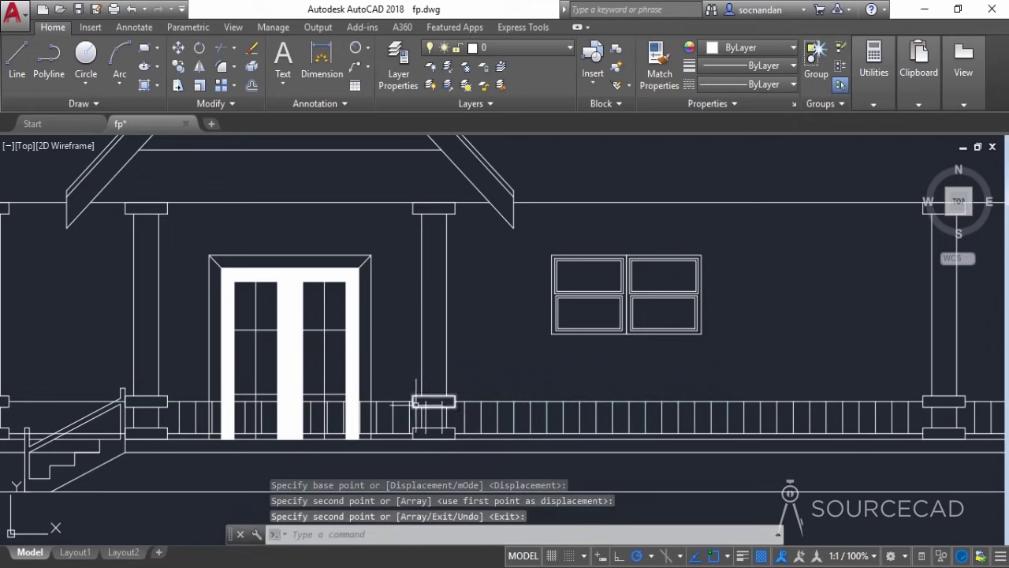
- Erase the two copied balusters that overlap the base of the third column
click(426, 418)
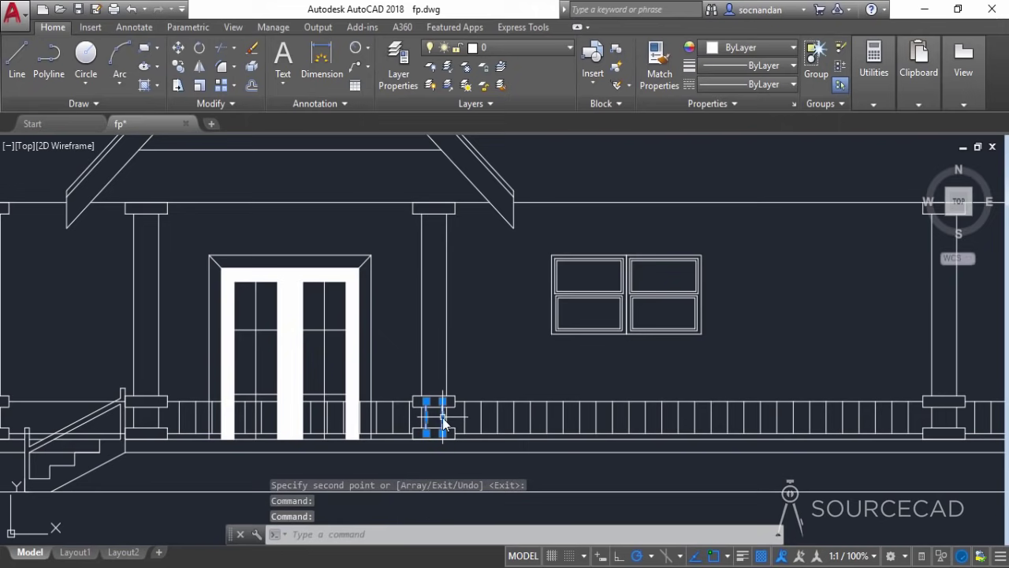
right_click(444, 383)
click(475, 112)
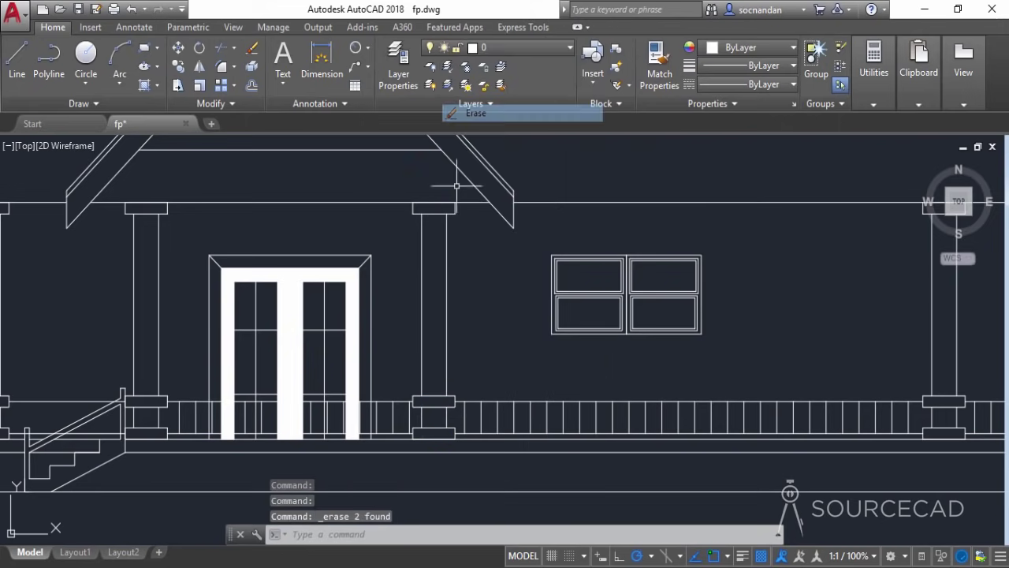
- Copy the first eight balusters right of the third column into the stair bay, starting just right of the first column on the upper rail
middle_drag(379, 406, 539, 398)
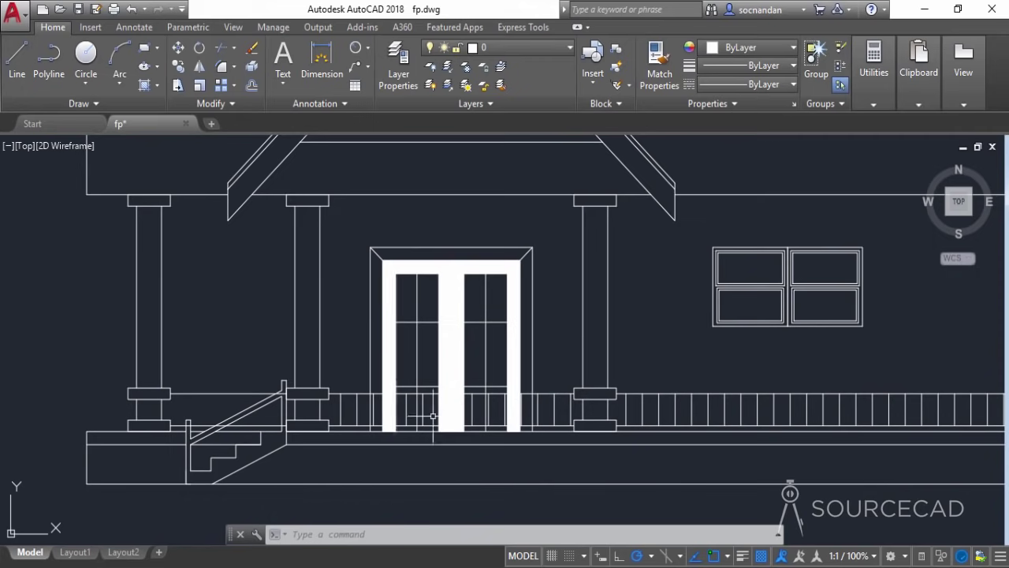
click(622, 378)
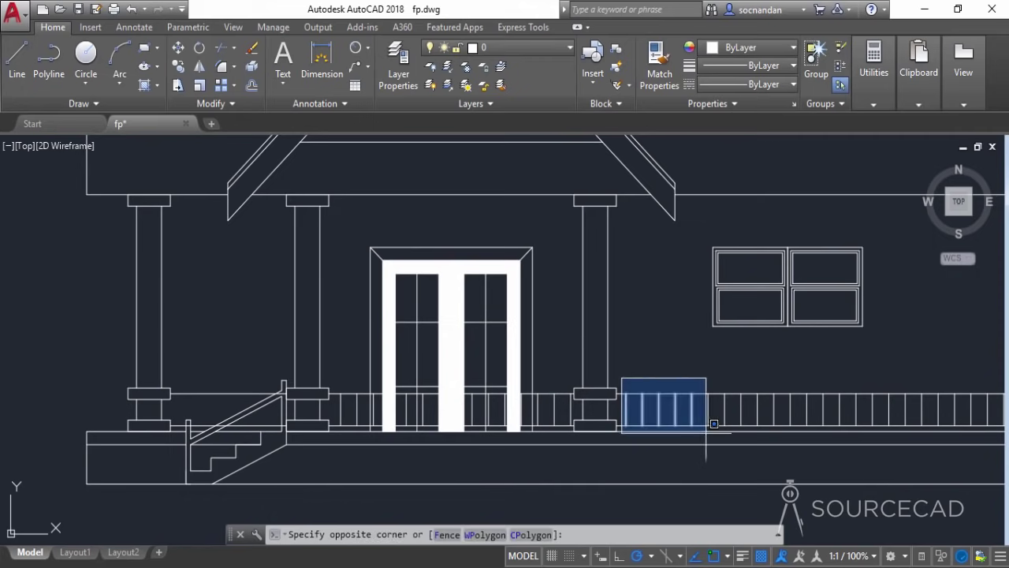
click(747, 433)
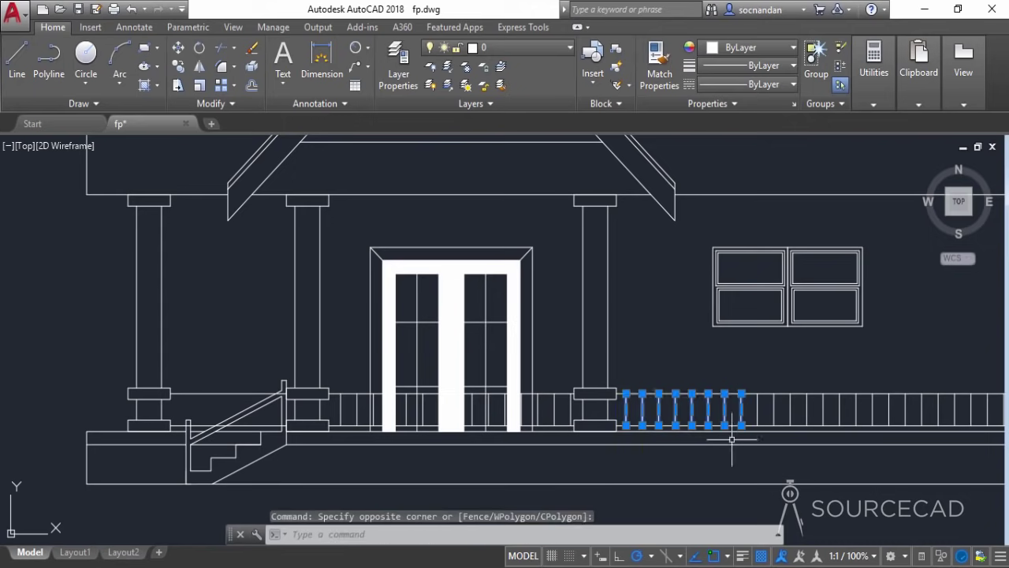
click(177, 67)
click(629, 391)
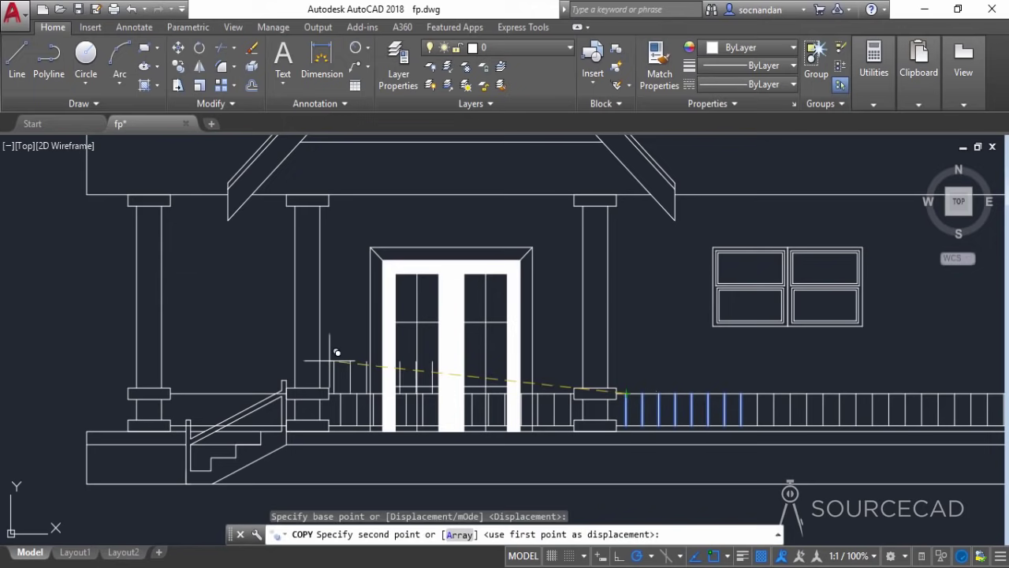
click(180, 392)
right_click(197, 355)
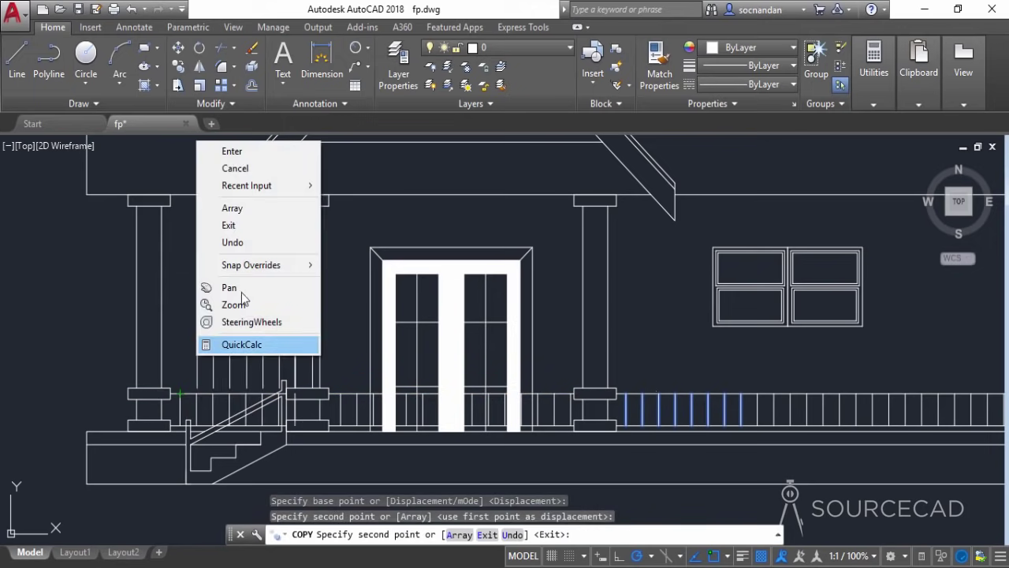
click(231, 151)
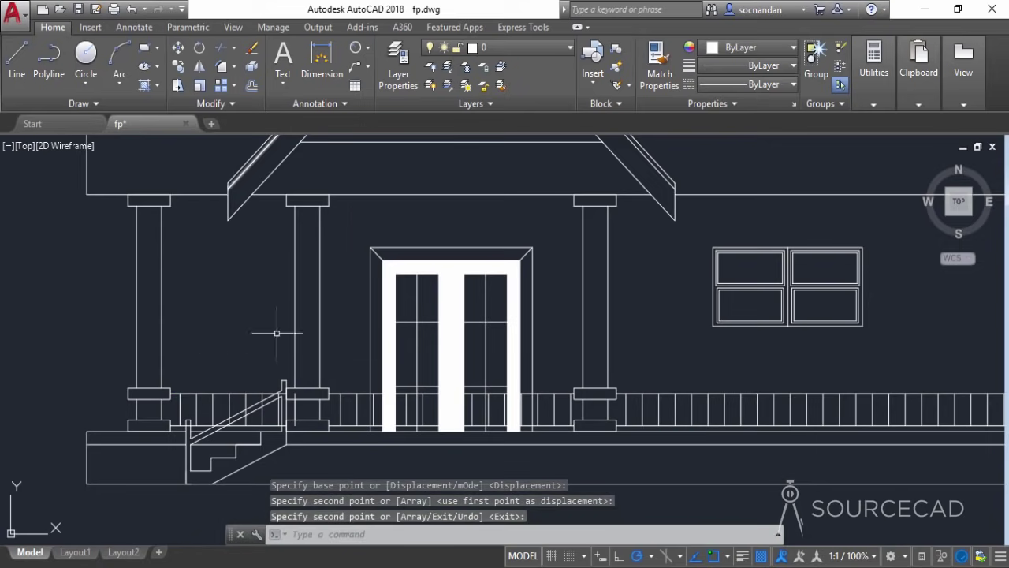
- Erase the two surplus copied balusters at the stair's top post and the second column
scroll(282, 428, up, 2)
click(276, 398)
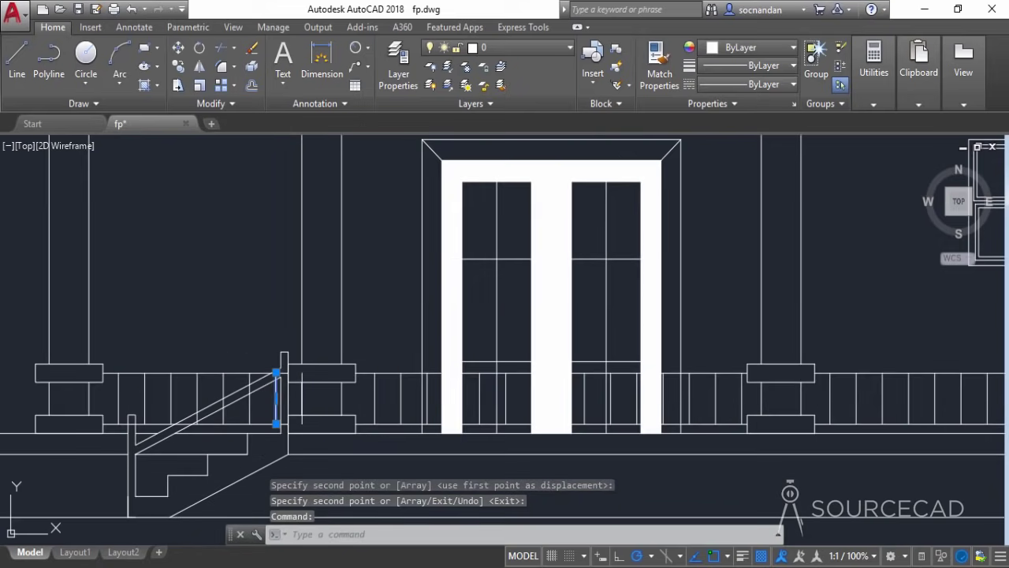
right_click(199, 211)
click(240, 301)
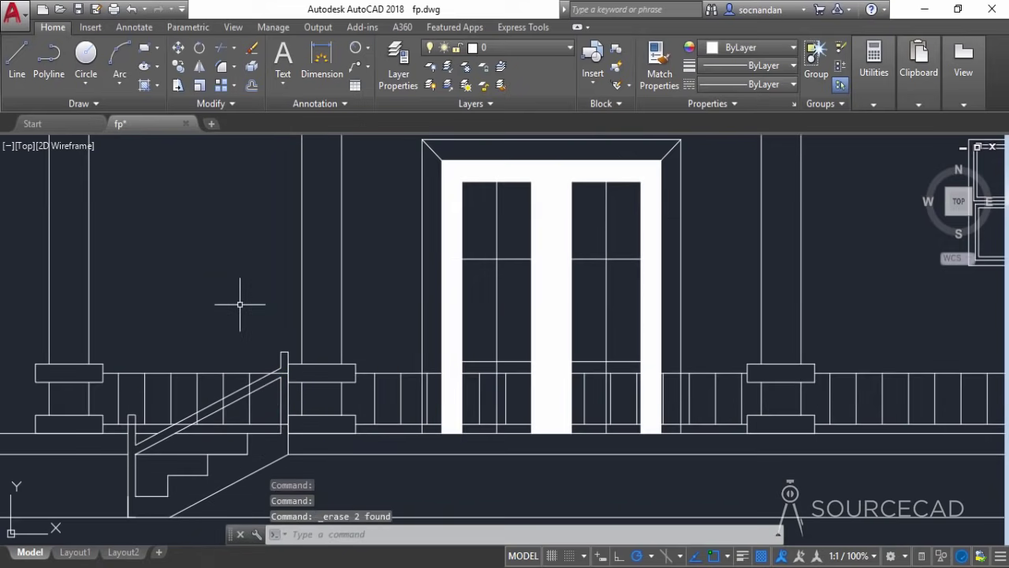
- Draw a vertical polyline from the lowest tread's outer corner up to the underside of the stair handrail
click(16, 56)
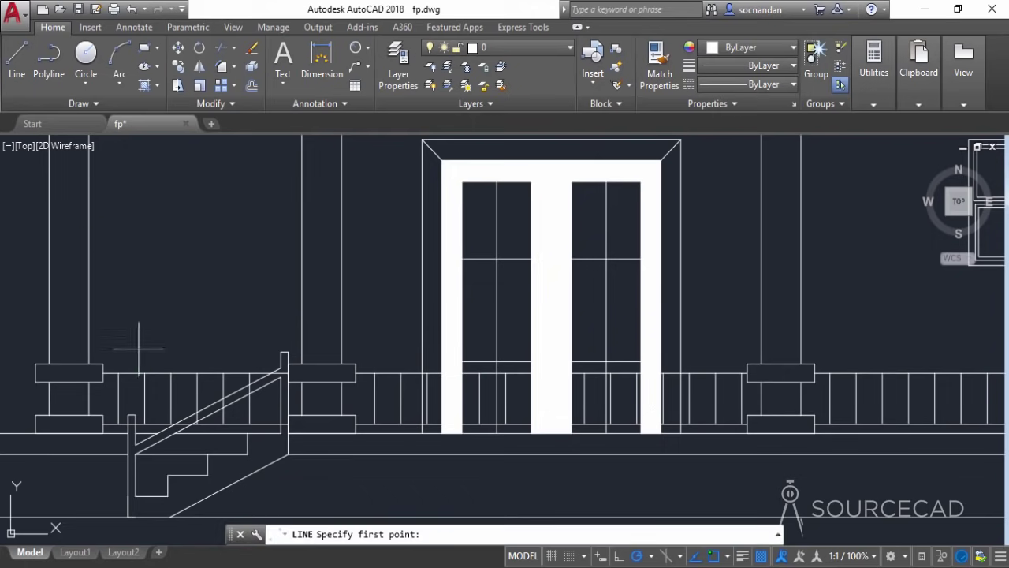
click(49, 57)
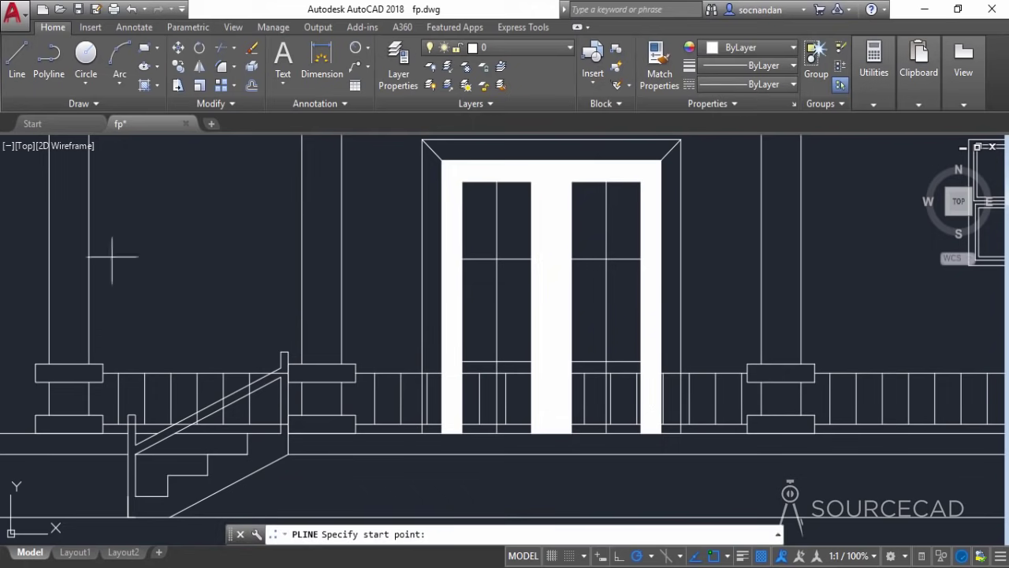
click(168, 473)
click(168, 435)
right_click(195, 327)
click(225, 67)
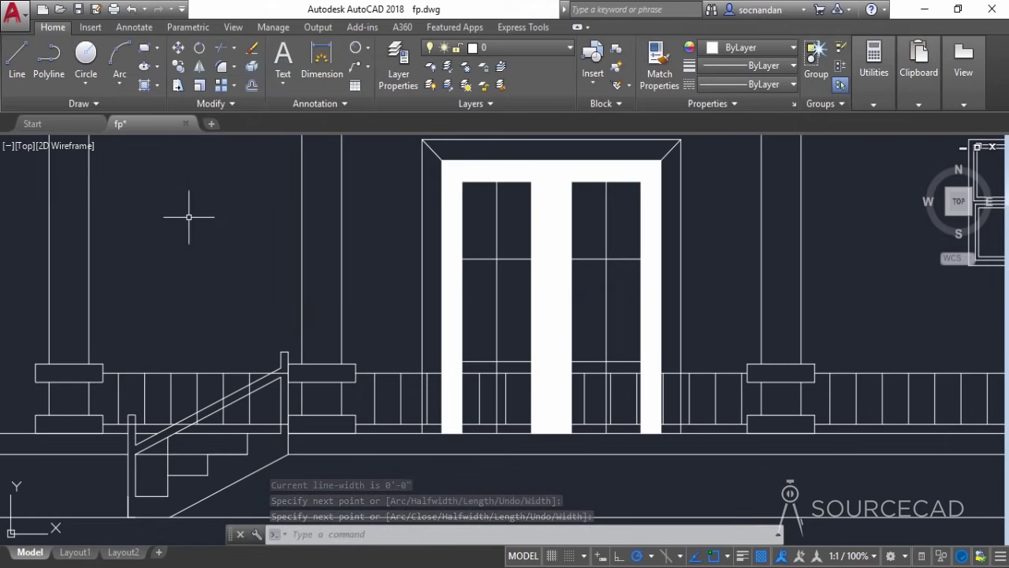
- Draw a vertical polyline from the middle tread's outer corner up to the underside of the stair handrail
key(Return)
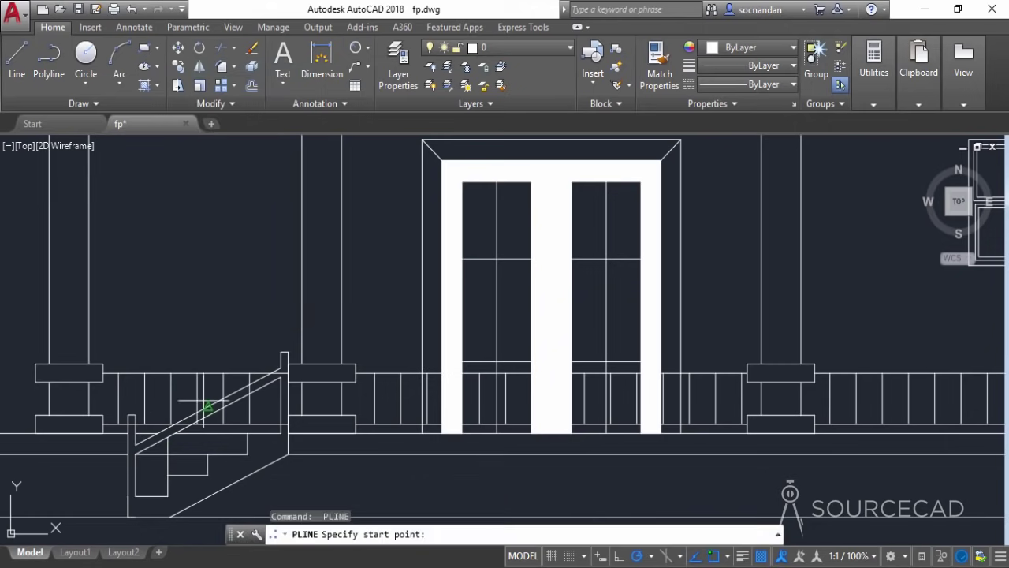
click(208, 455)
click(208, 416)
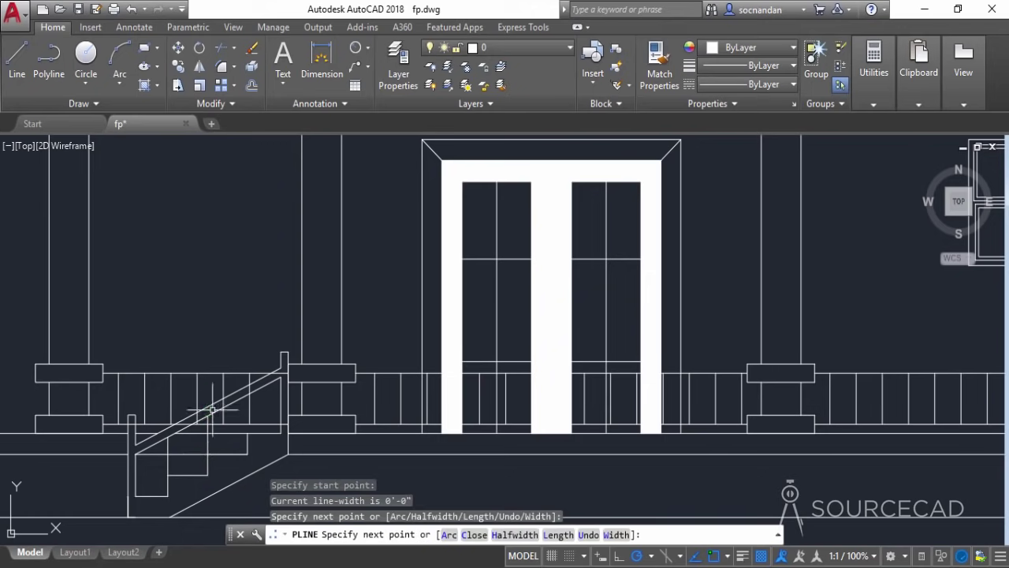
key(Return)
- Draw a vertical polyline from the top step's corner at porch level up to the underside of the stair handrail
key(Return)
click(248, 433)
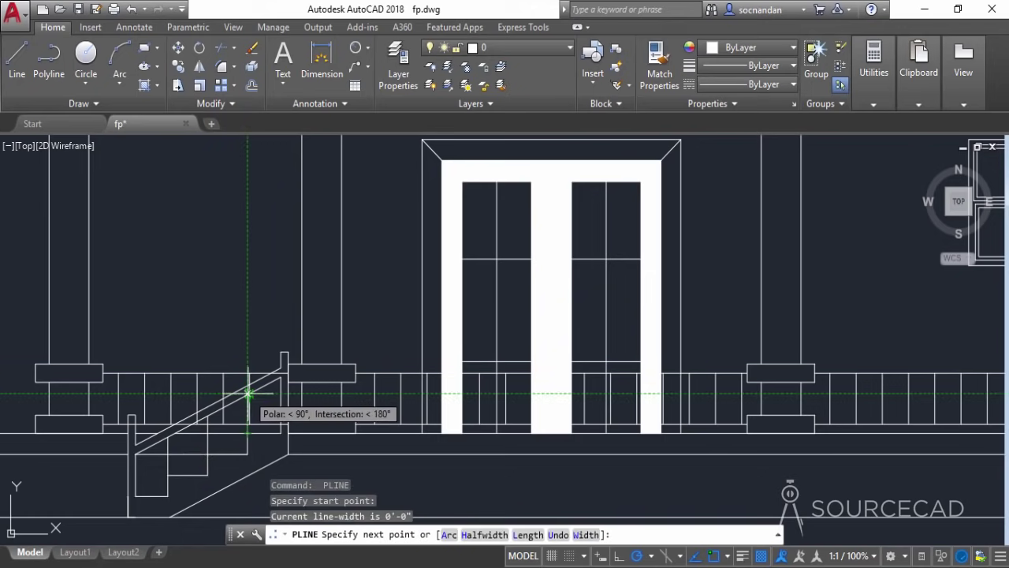
scroll(245, 390, up, 3)
scroll(240, 392, up, 4)
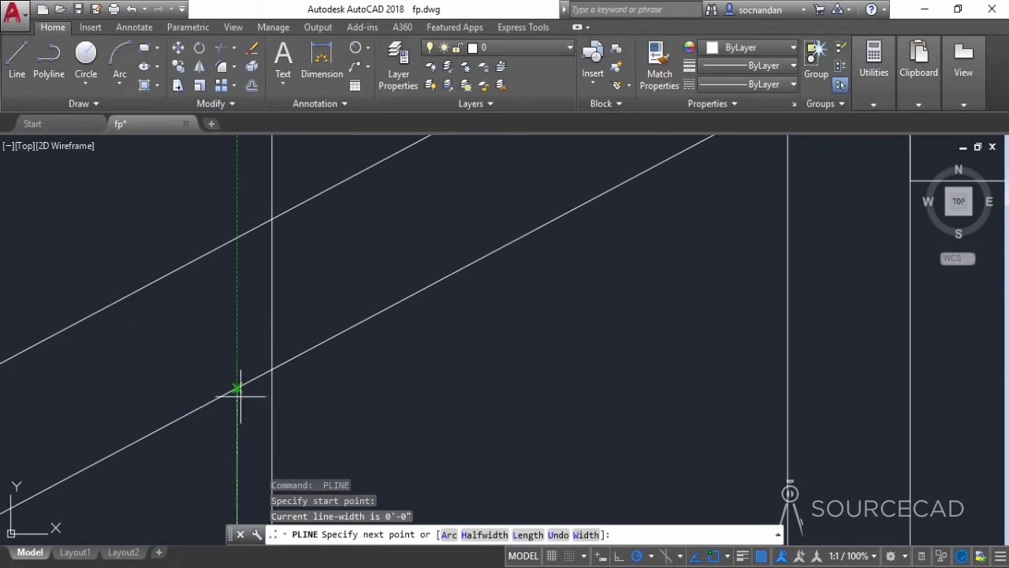
click(235, 344)
key(Return)
scroll(236, 343, down, 4)
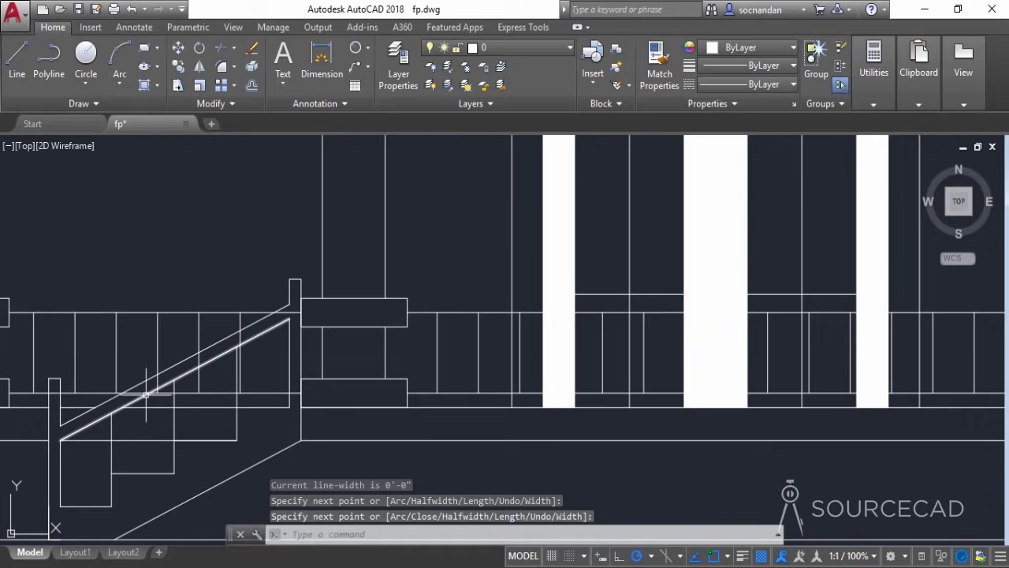
- Trim the porch balusters inside the sloping stair handrail and the upper rail's end beyond the handrail, using all objects as cutting edges
middle_drag(144, 392, 214, 361)
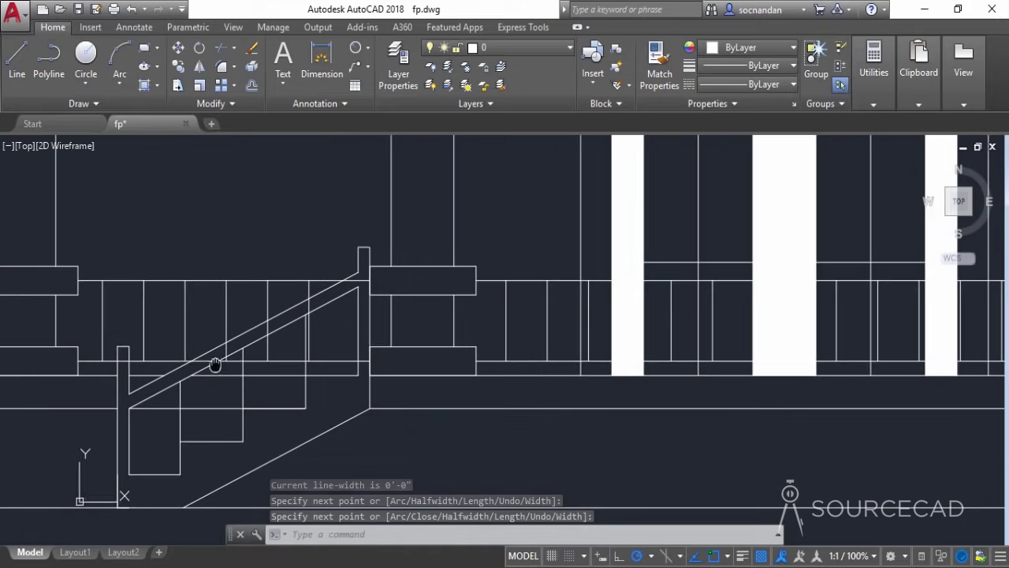
click(221, 47)
key(Return)
scroll(210, 225, up, 4)
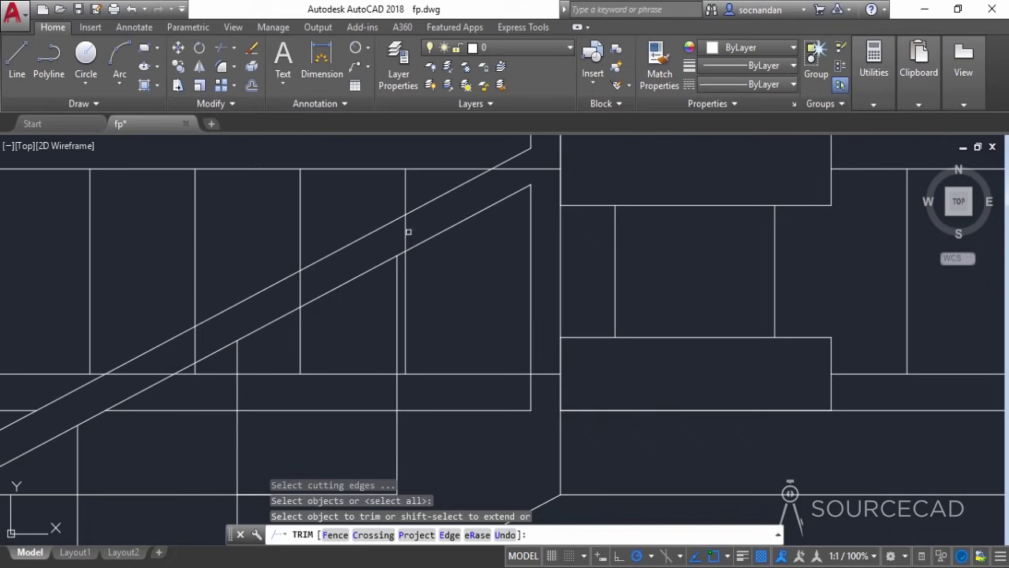
click(406, 231)
click(512, 168)
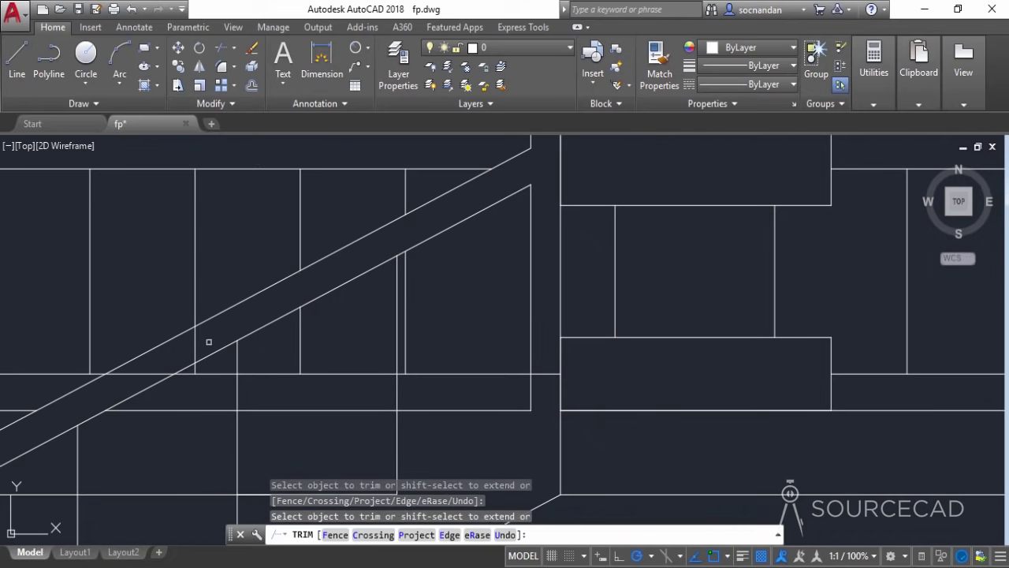
scroll(196, 347, down, 3)
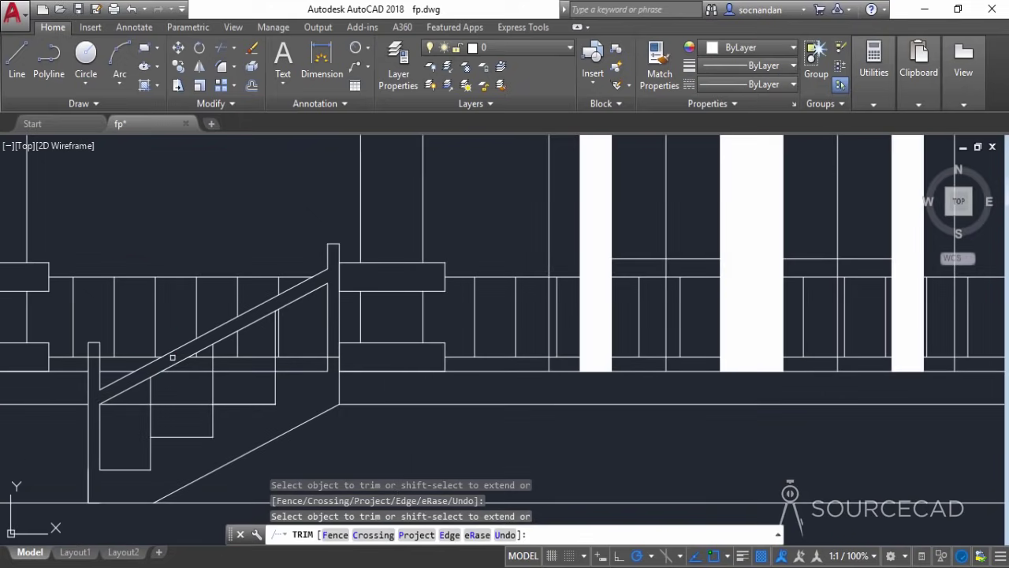
- Trim the porch's lower rail where it passes through the post at the head of the stairs
click(101, 422)
click(189, 437)
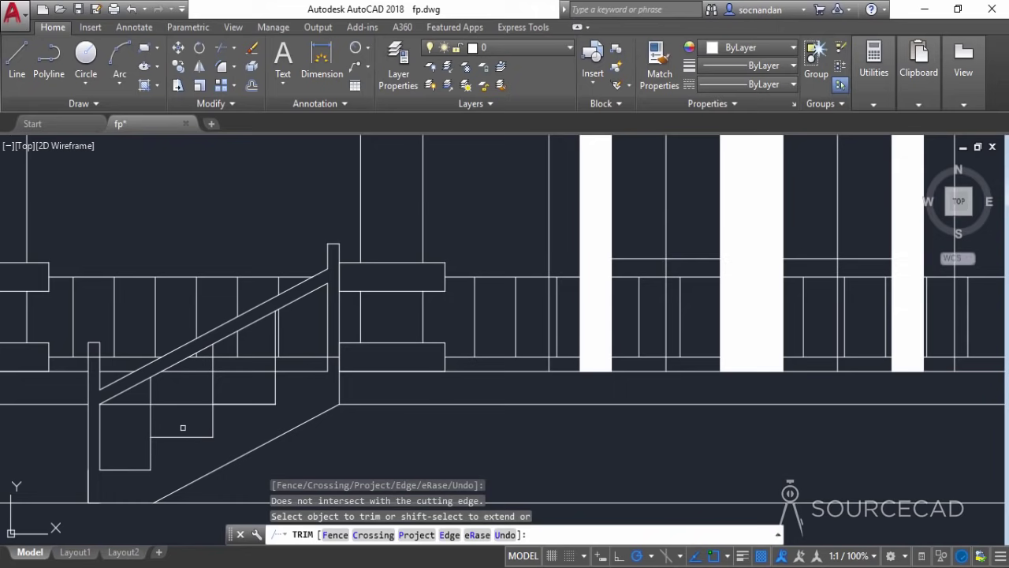
scroll(310, 399, down, 2)
scroll(311, 399, up, 2)
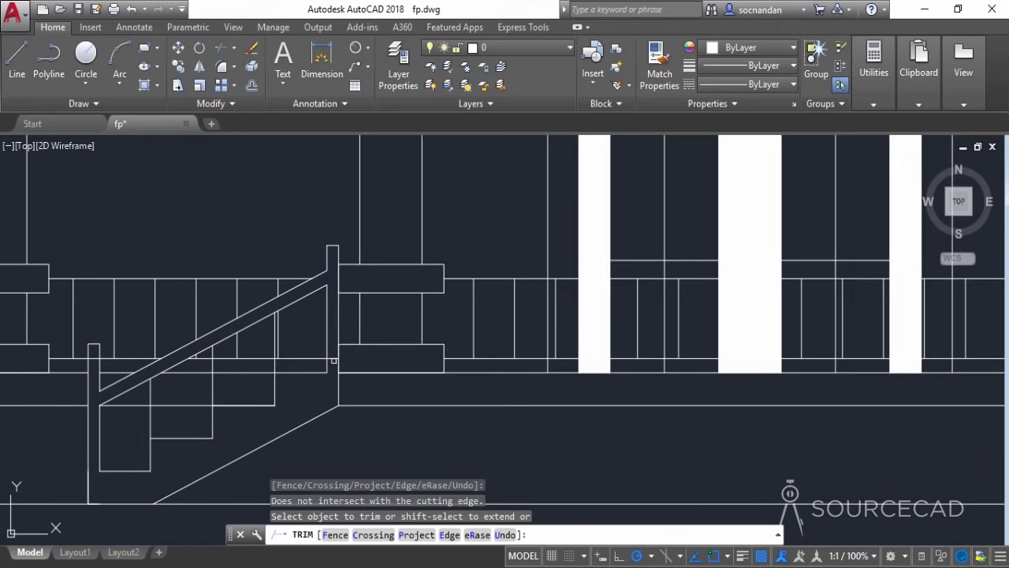
click(337, 358)
click(270, 434)
scroll(277, 422, down, 1)
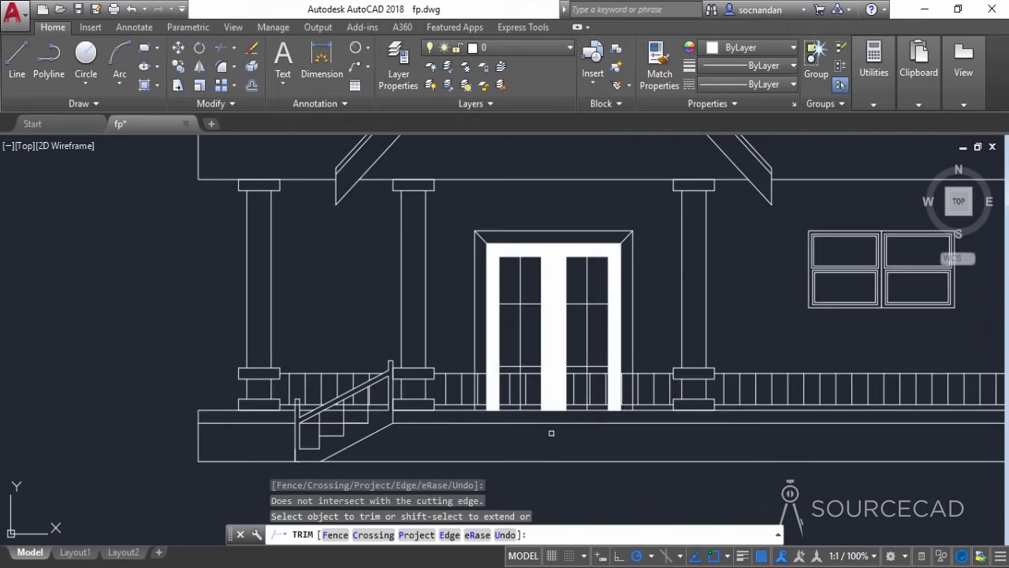
scroll(549, 433, down, 2)
middle_drag(545, 429, 277, 414)
right_click(416, 332)
click(442, 343)
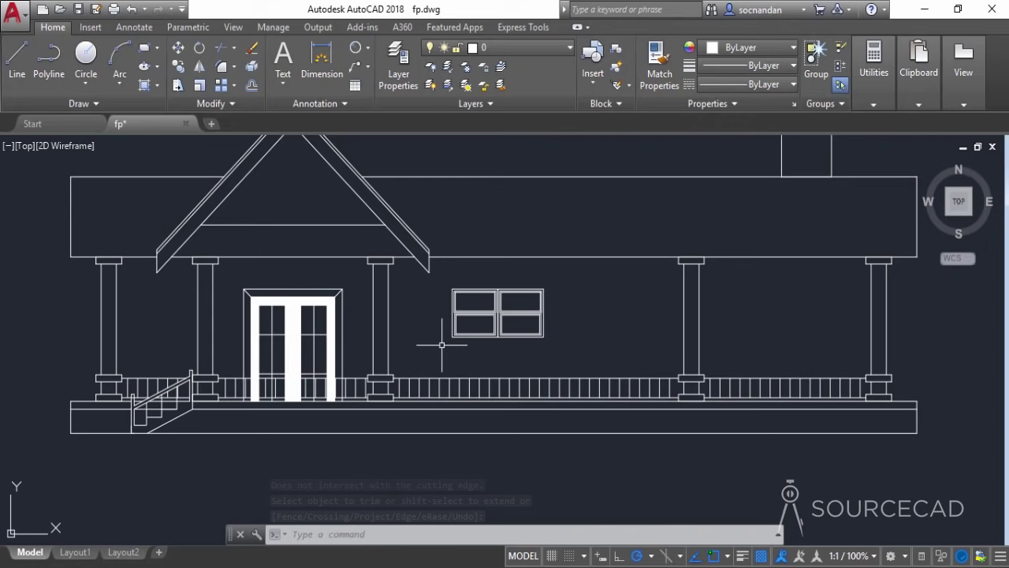
- Set the width of the upper rail polyline between the third and fourth columns to 2"
scroll(441, 343, up, 4)
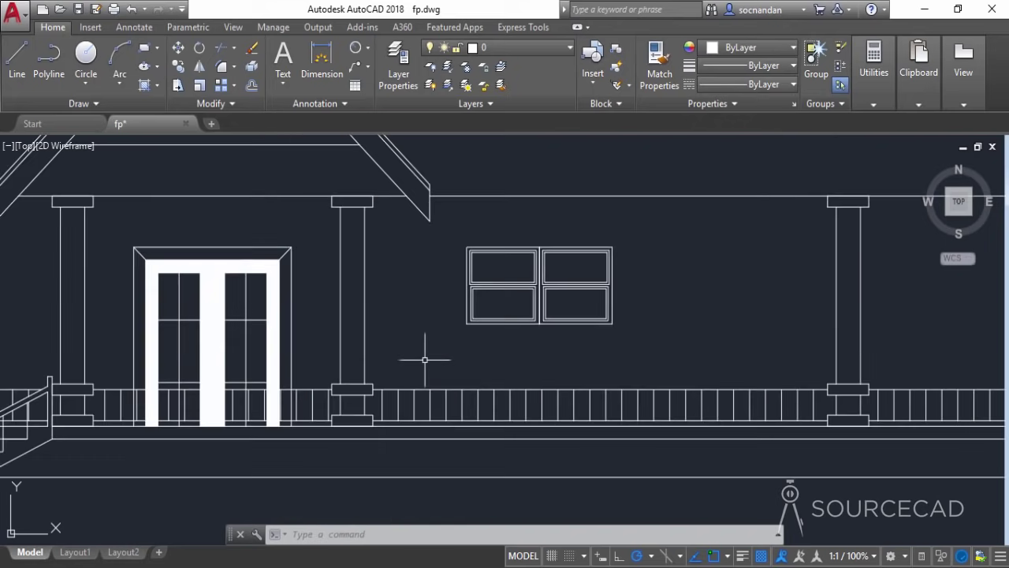
mouse_move(424, 354)
middle_down()
mouse_move(460, 310)
mouse_move(472, 239)
middle_up()
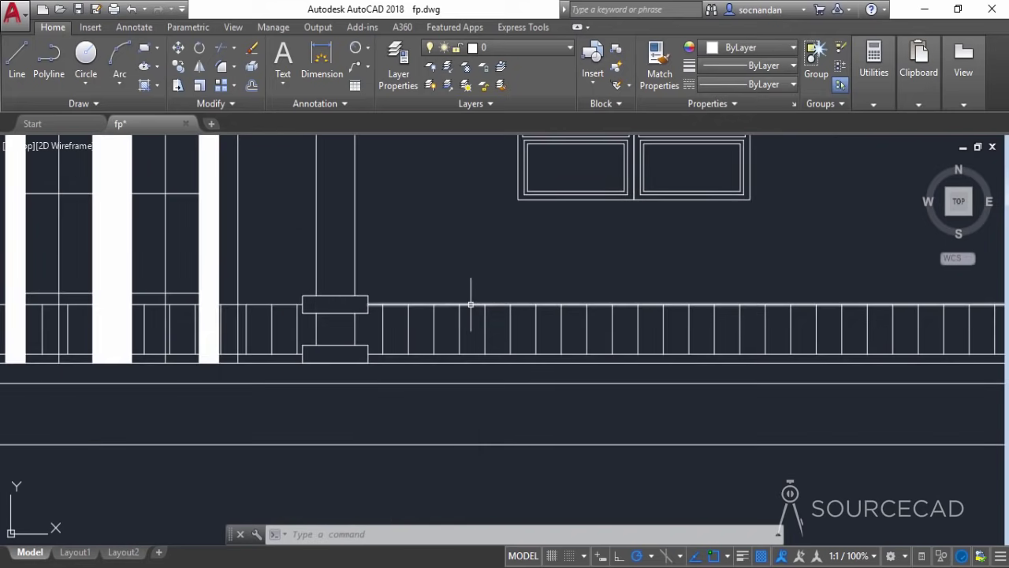
double_click(470, 304)
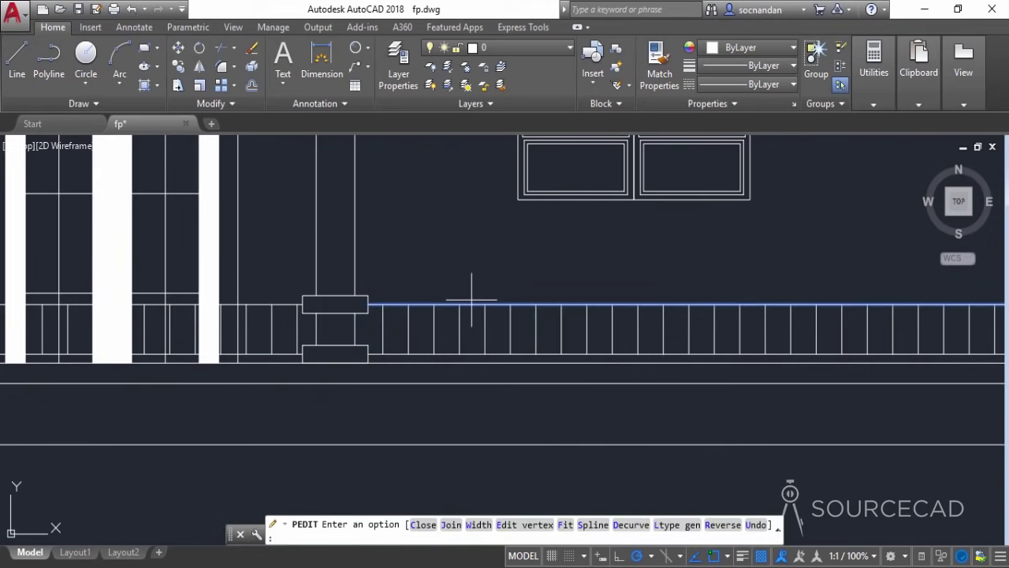
click(478, 525)
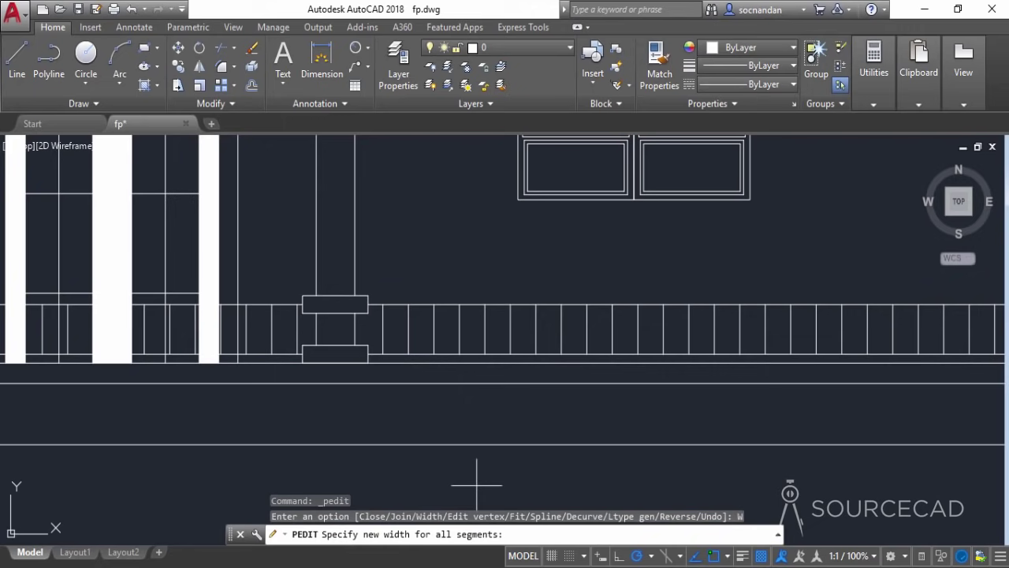
text(2)
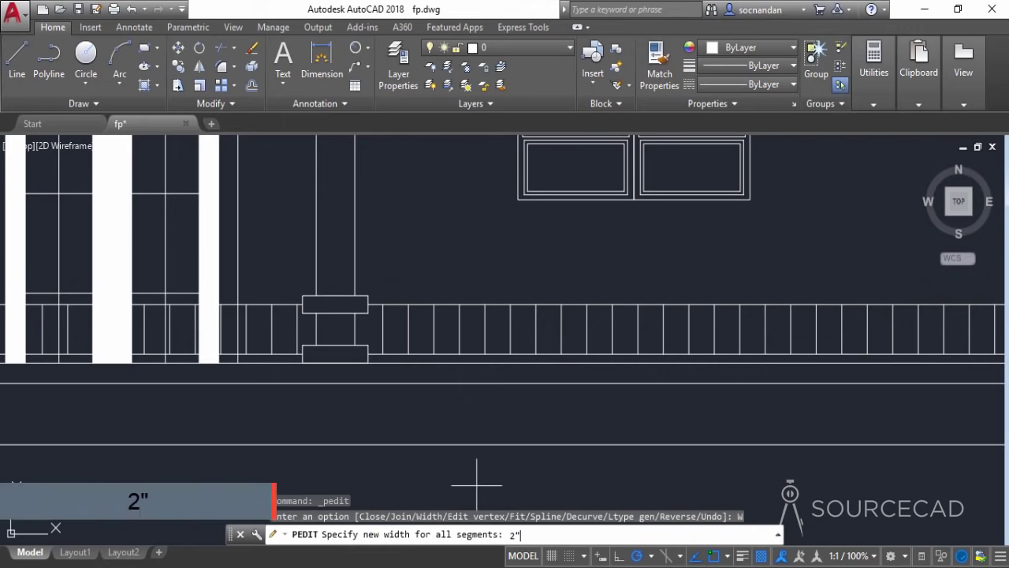
text(")
key(Return)
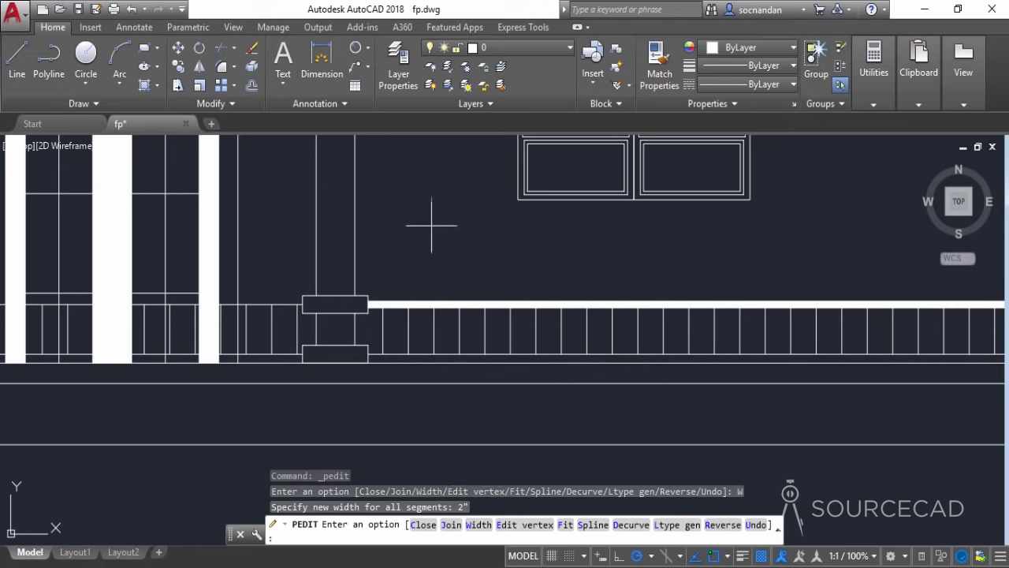
key(Escape)
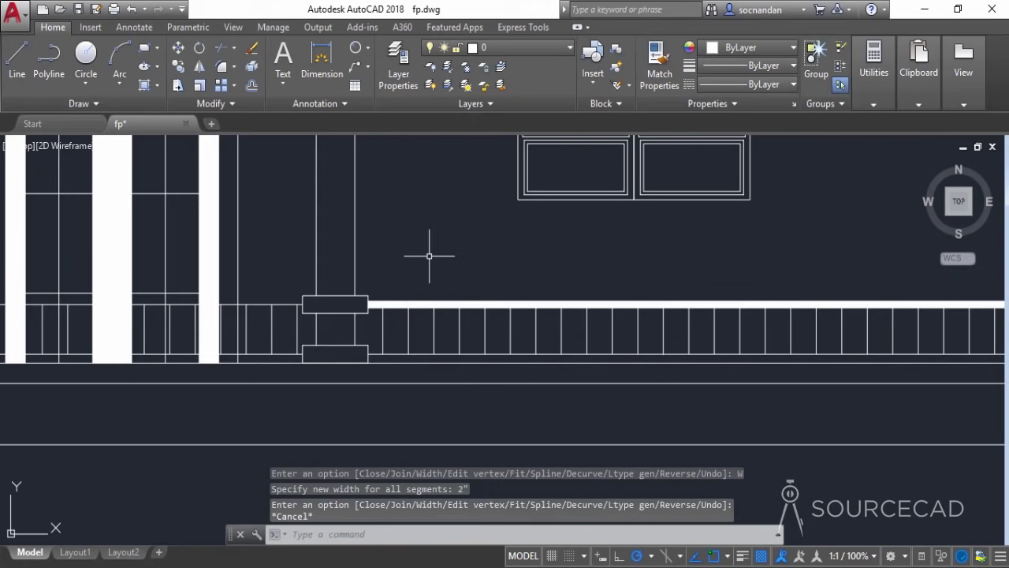
- Match the properties of the 2" upper rail to the upper rails in the door bay and the stair bay
text(ma)
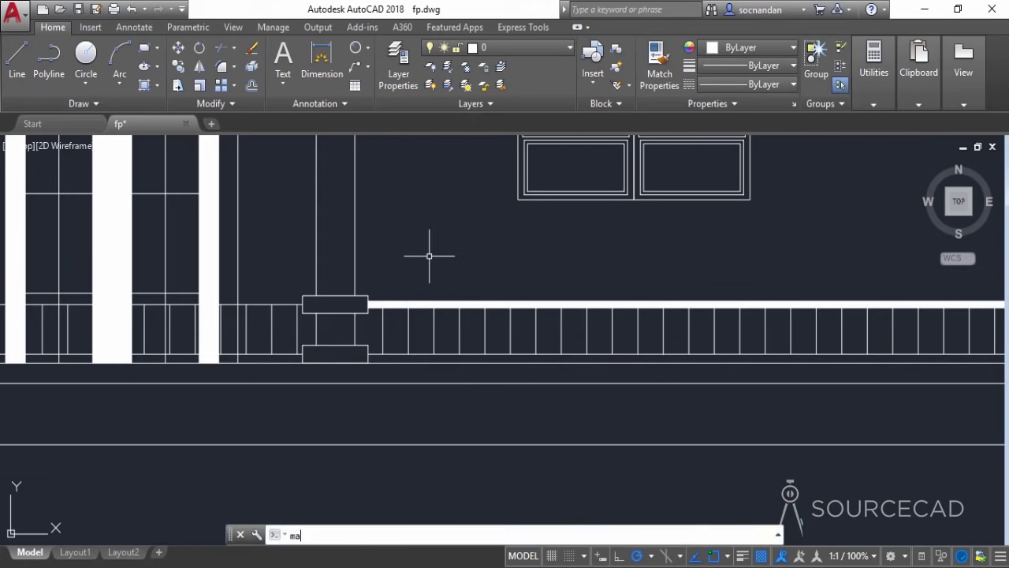
key(Return)
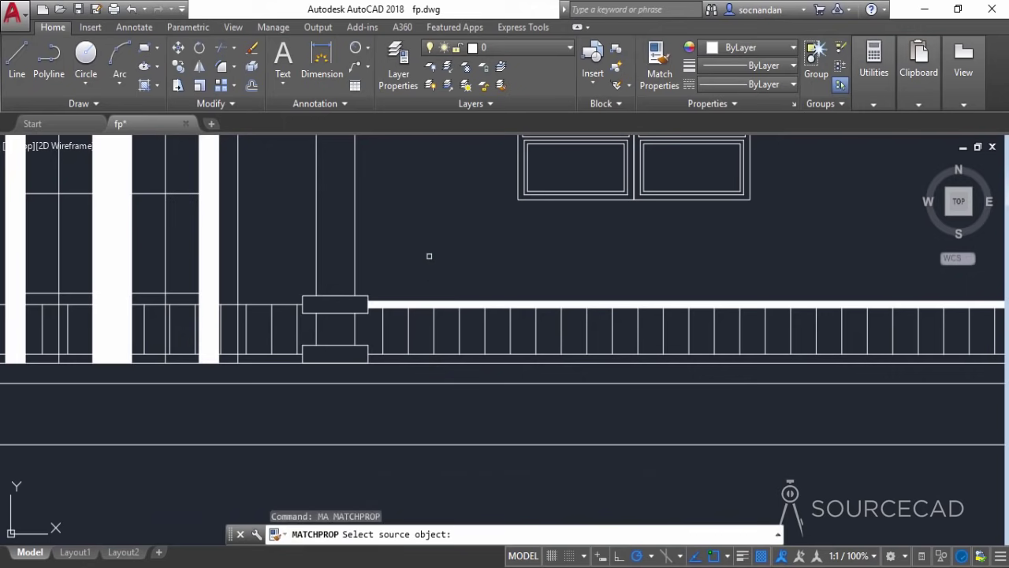
click(423, 292)
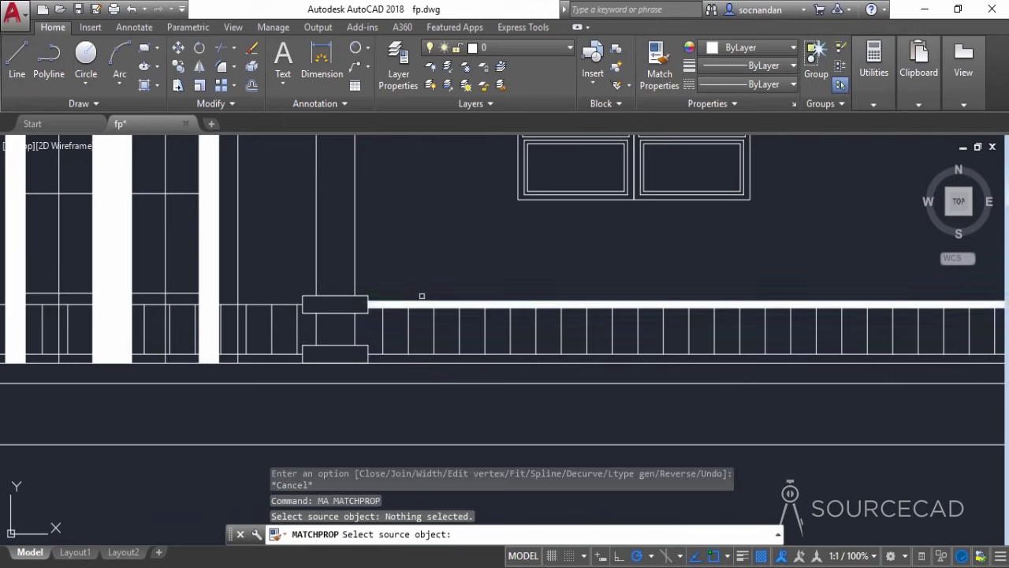
click(422, 303)
scroll(430, 269, down, 2)
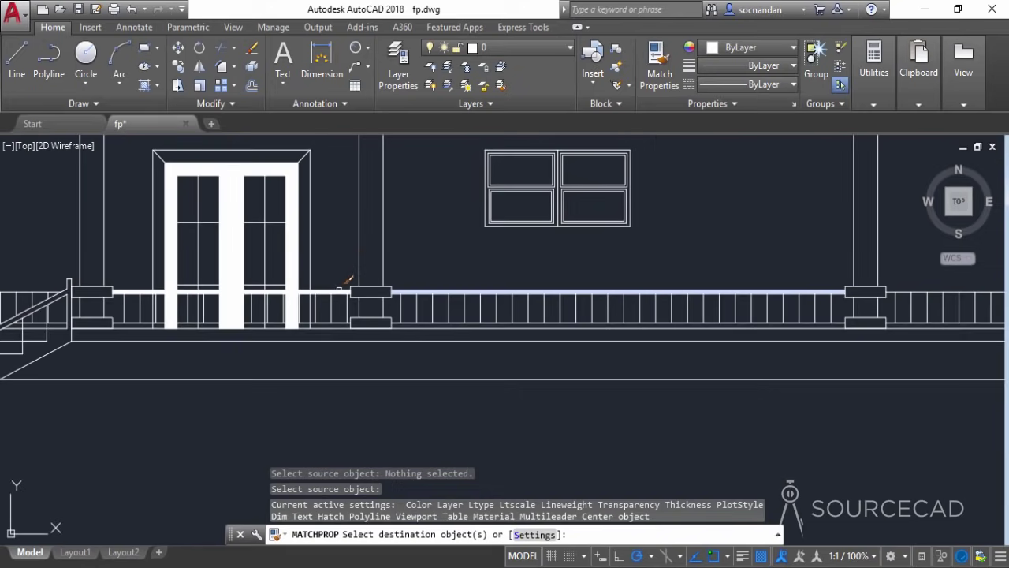
middle_drag(162, 244, 260, 218)
click(238, 249)
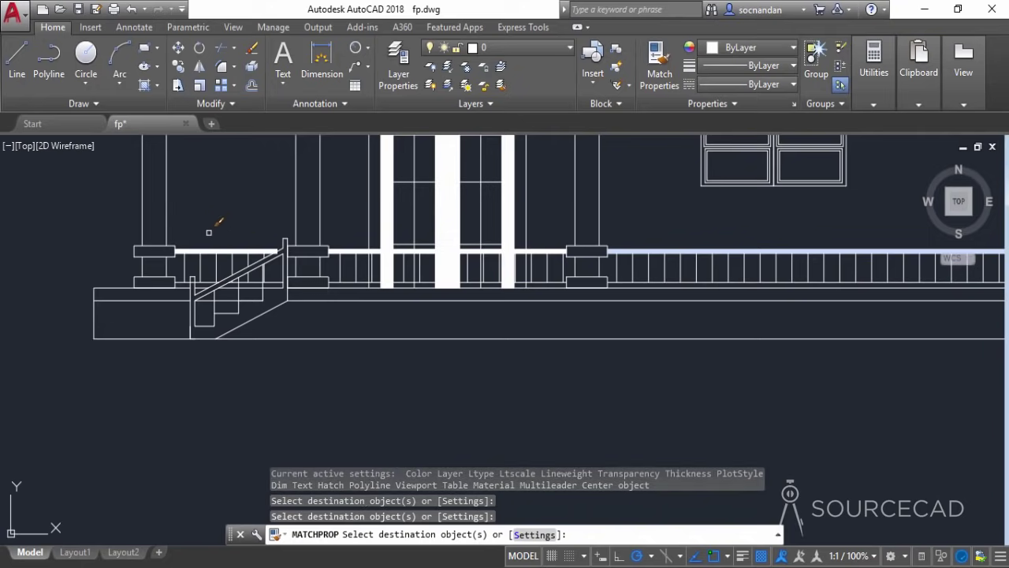
- Match the same 2" rail properties to both lower rail pieces in the stair bay and the lower rail in the door bay
scroll(209, 227, up, 4)
click(135, 364)
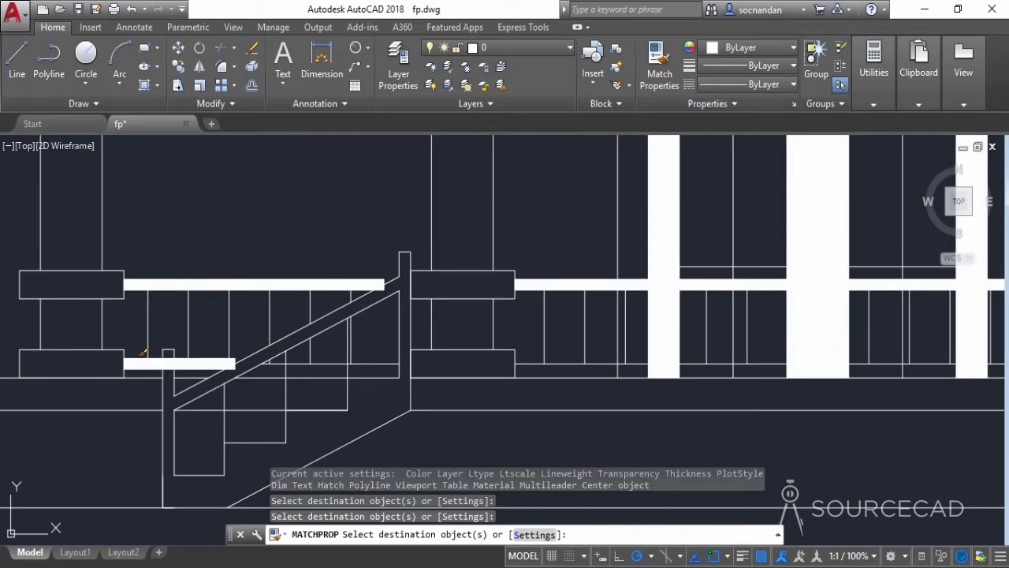
click(144, 352)
click(325, 364)
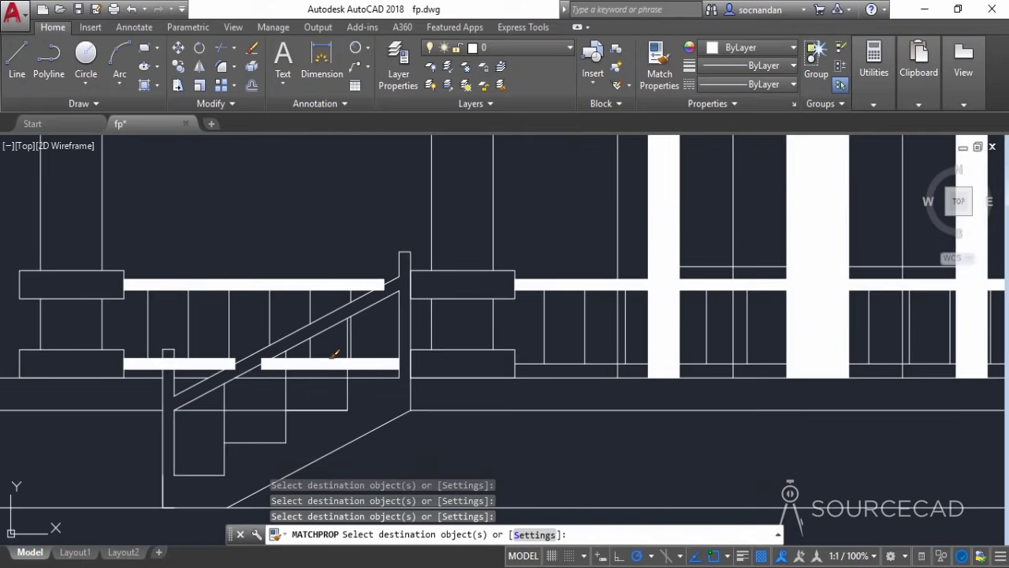
click(554, 363)
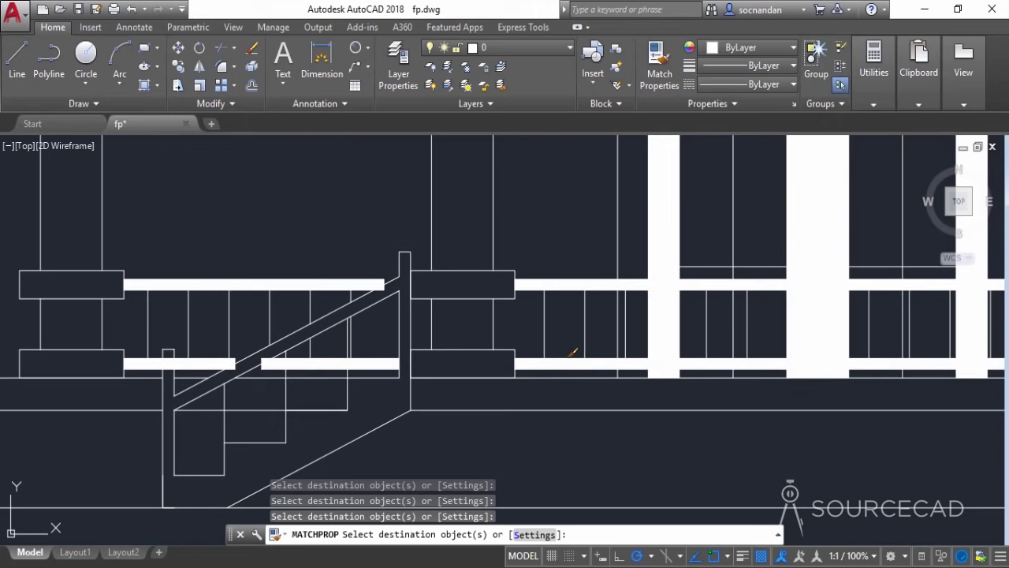
- Match the 2" rail properties to the lower rail under the window and both rails between the last two columns, ending the command
scroll(574, 348, down, 3)
middle_drag(761, 401, 318, 410)
scroll(262, 403, up, 2)
click(352, 329)
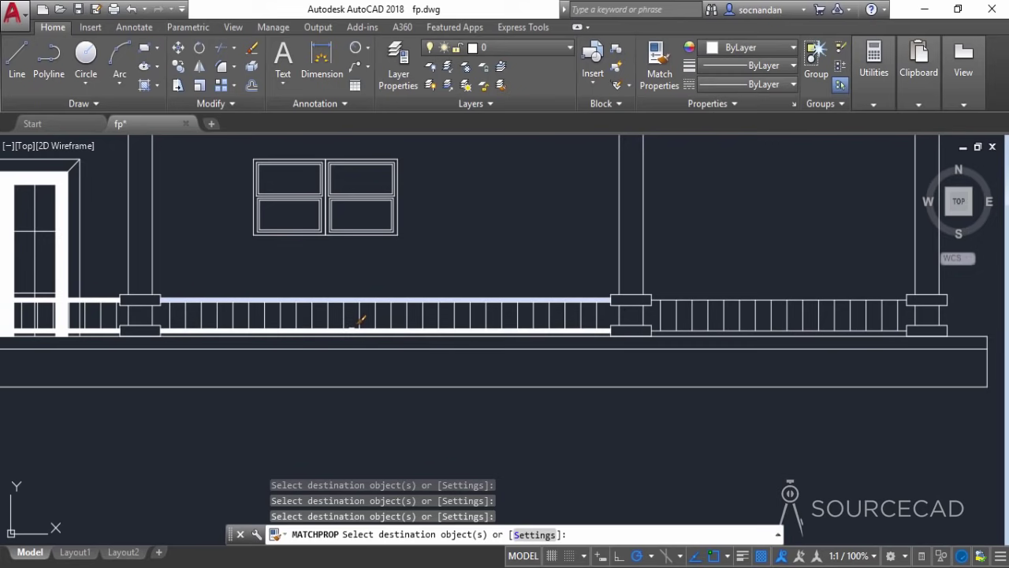
click(672, 329)
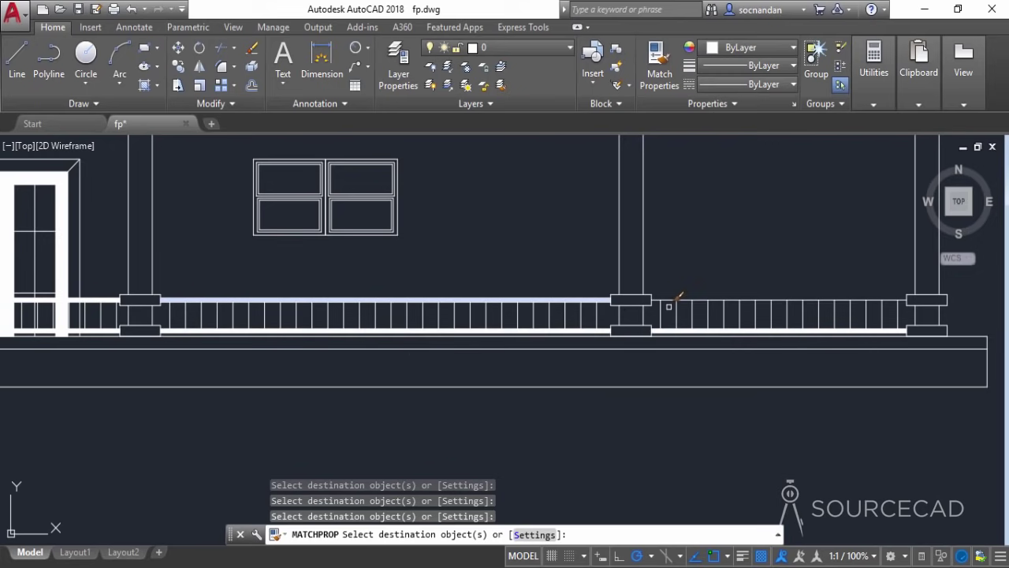
click(671, 298)
right_click(666, 235)
click(672, 246)
scroll(664, 252, down, 4)
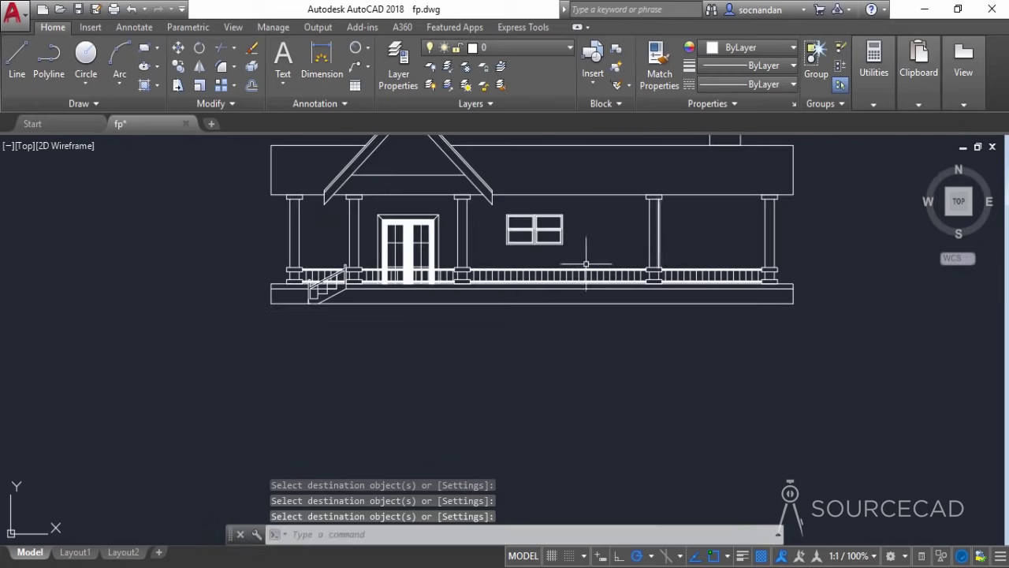
- Set the polyline width of the first baluster beyond the third column to 1"
scroll(380, 314, up, 4)
middle_drag(380, 314, 341, 360)
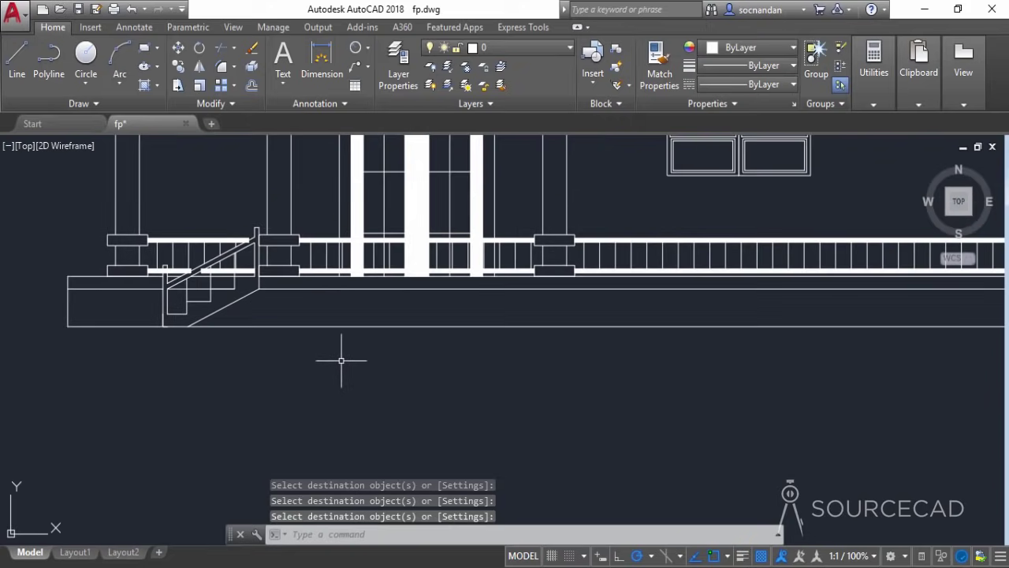
scroll(609, 262, up, 4)
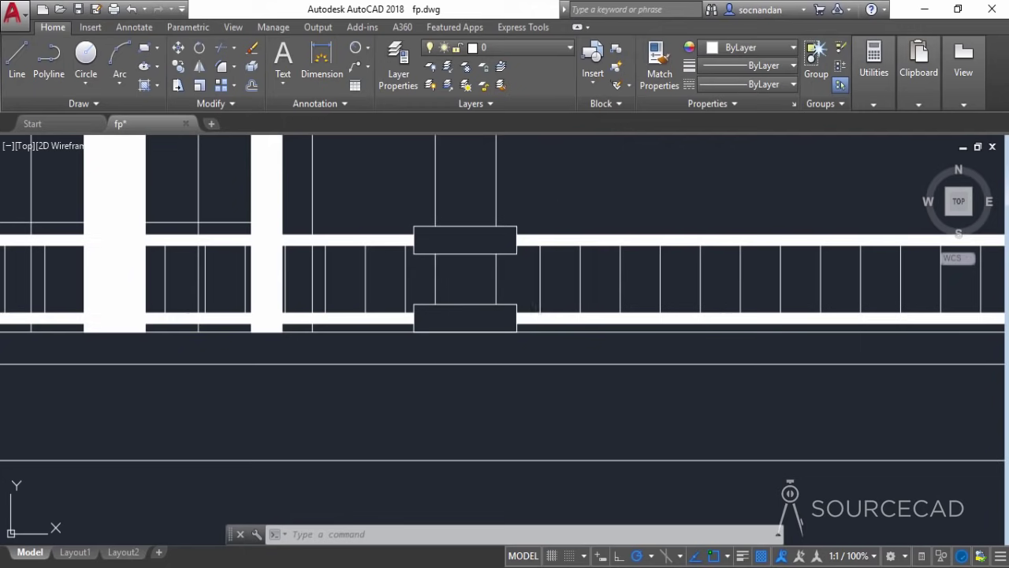
double_click(541, 260)
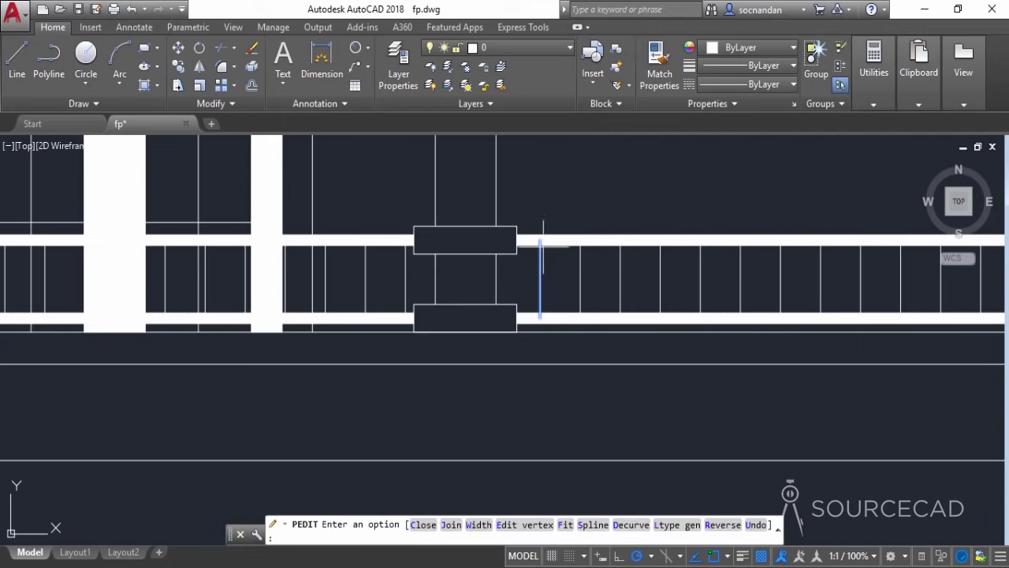
click(479, 524)
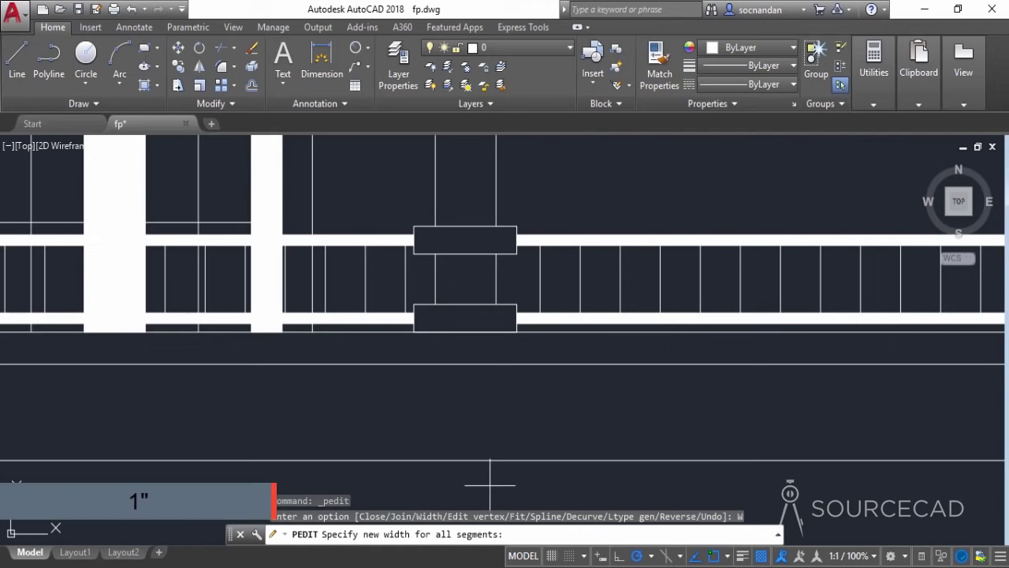
text(1")
key(Return)
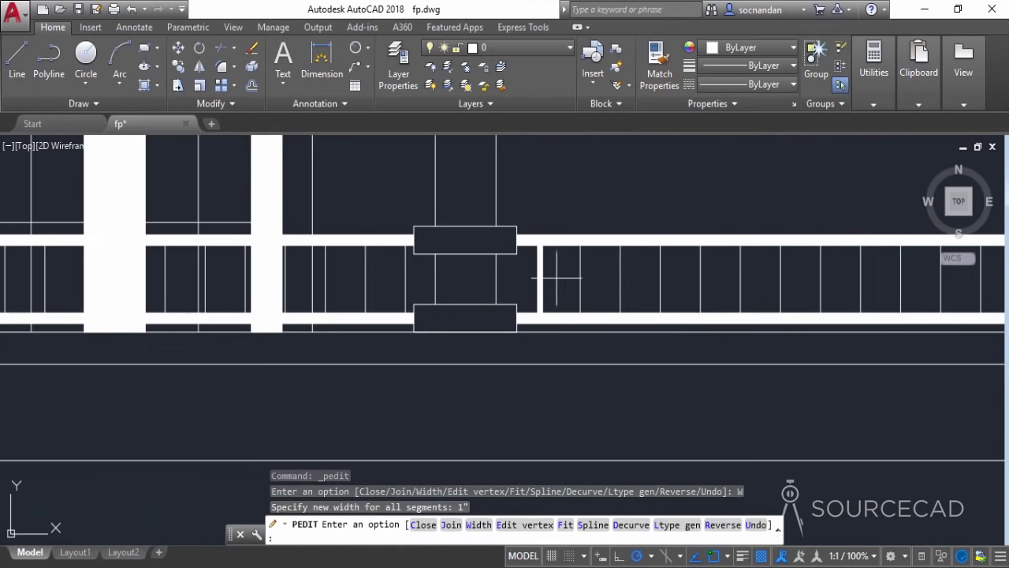
key(Escape)
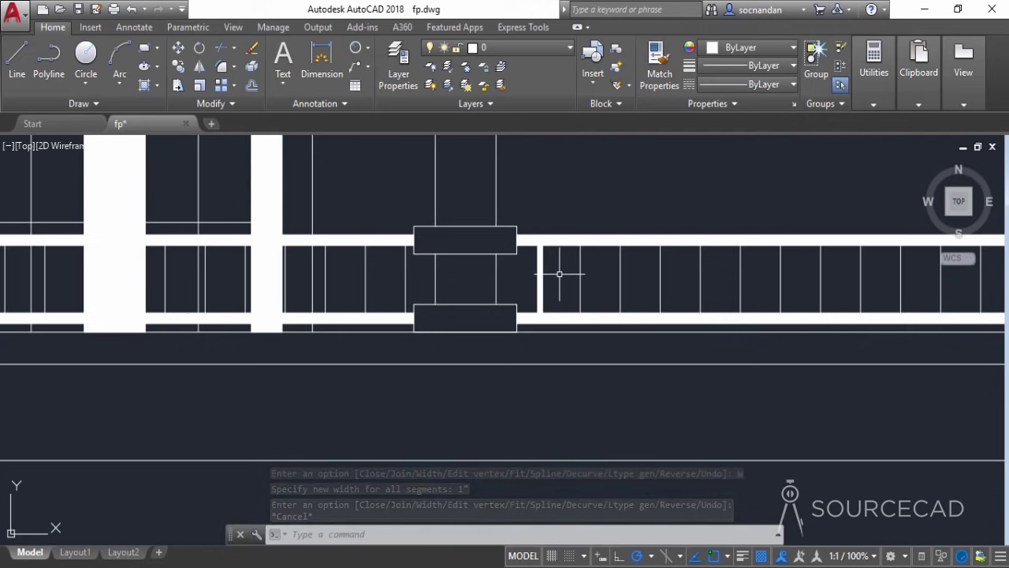
- Match the 1" baluster's properties to the remaining balusters between the third and fourth columns
text(m)
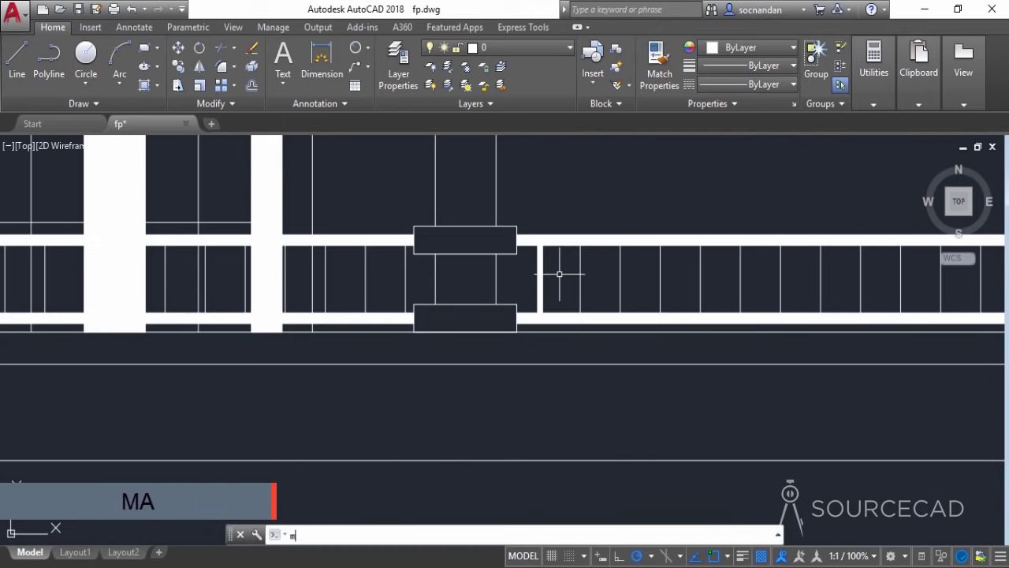
text(a)
key(Return)
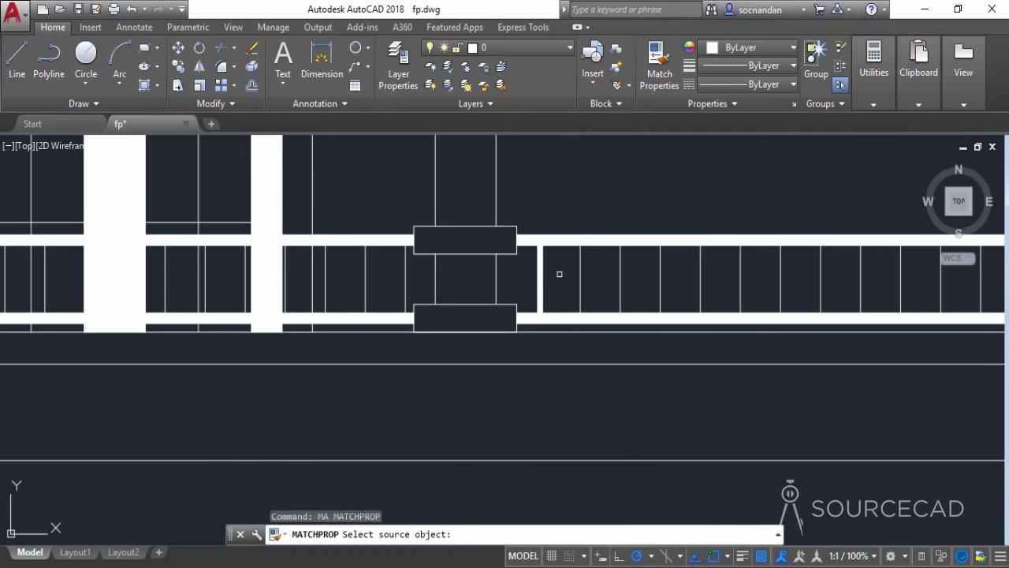
click(539, 263)
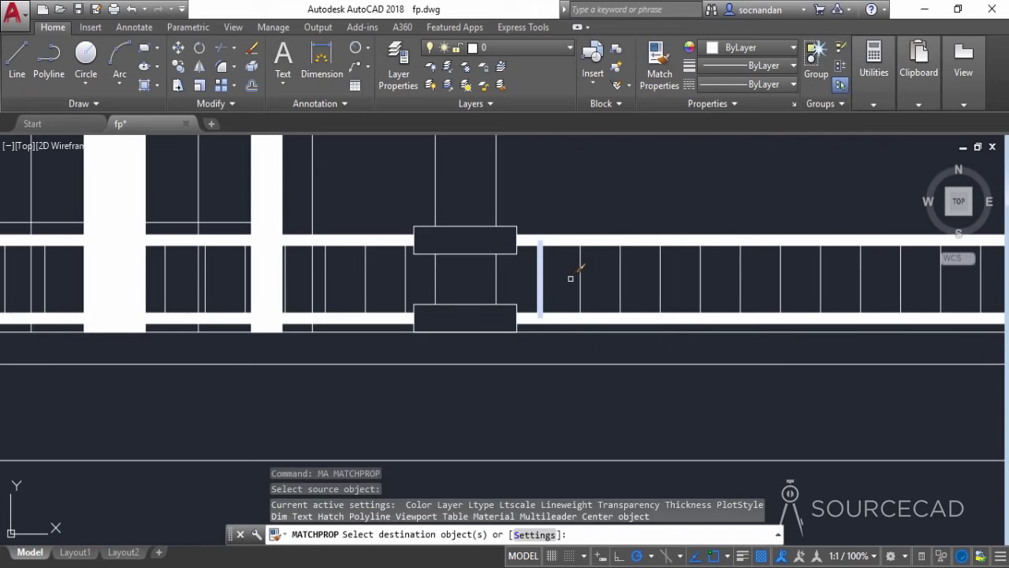
click(582, 263)
click(620, 263)
scroll(581, 289, down, 5)
scroll(581, 288, up, 5)
click(816, 262)
click(465, 286)
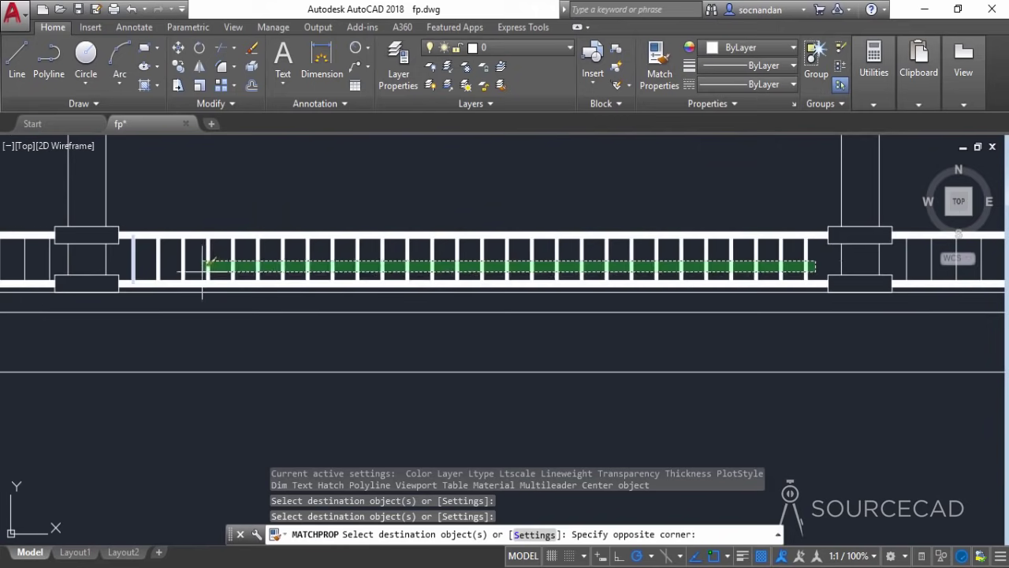
- Match the 1" baluster properties to all balusters between the fourth and fifth columns
scroll(710, 262, down, 3)
scroll(826, 264, up, 5)
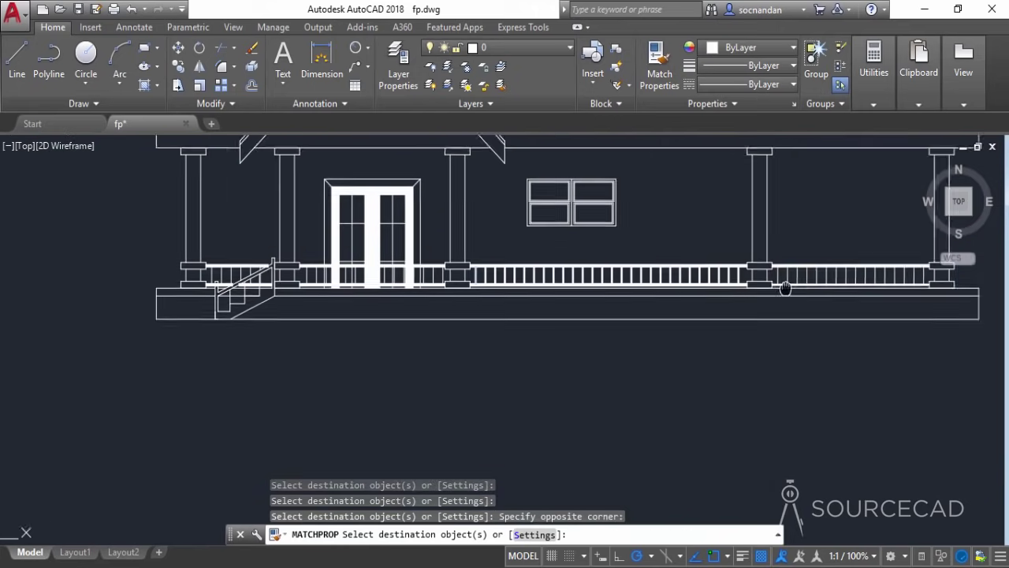
click(695, 285)
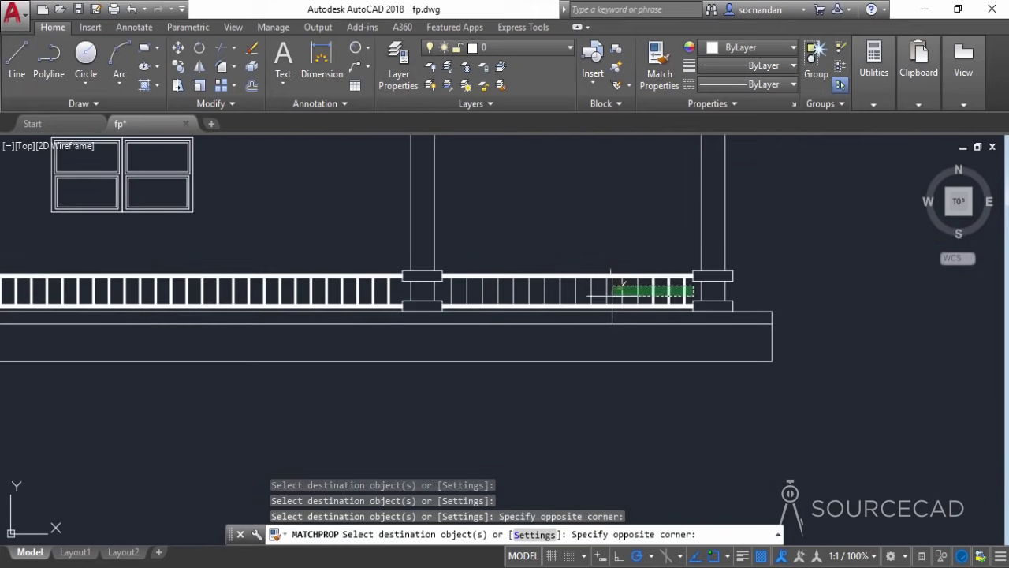
click(447, 293)
- Match the 1" baluster properties to the balusters between the door and the third column
scroll(479, 292, down, 3)
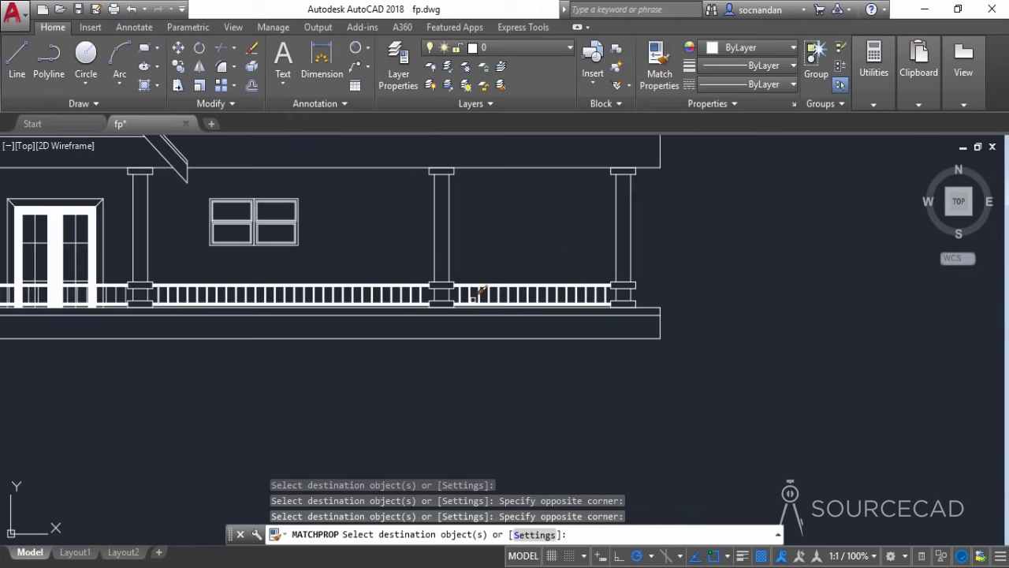
middle_drag(264, 282, 581, 294)
scroll(585, 291, up, 3)
click(542, 296)
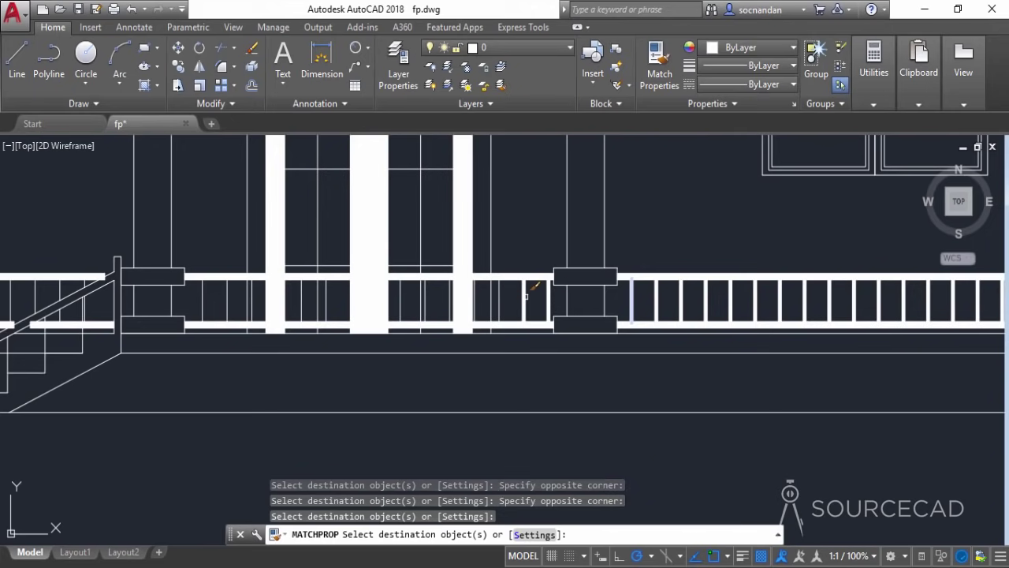
click(524, 293)
click(508, 291)
click(480, 287)
- Match the 1" baluster properties to the balusters crossing the door and those between the door and the second column
click(448, 295)
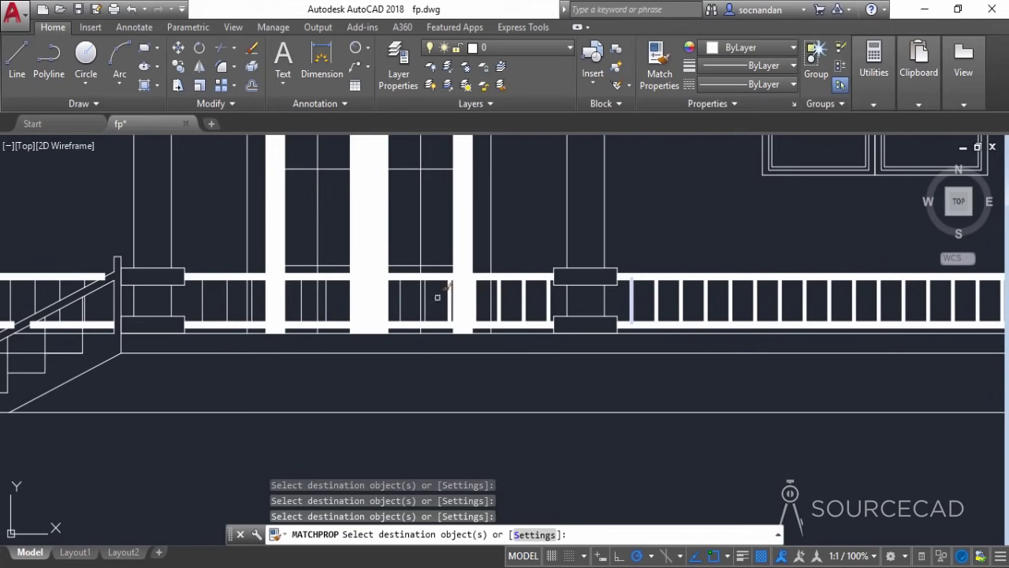
click(426, 293)
click(406, 287)
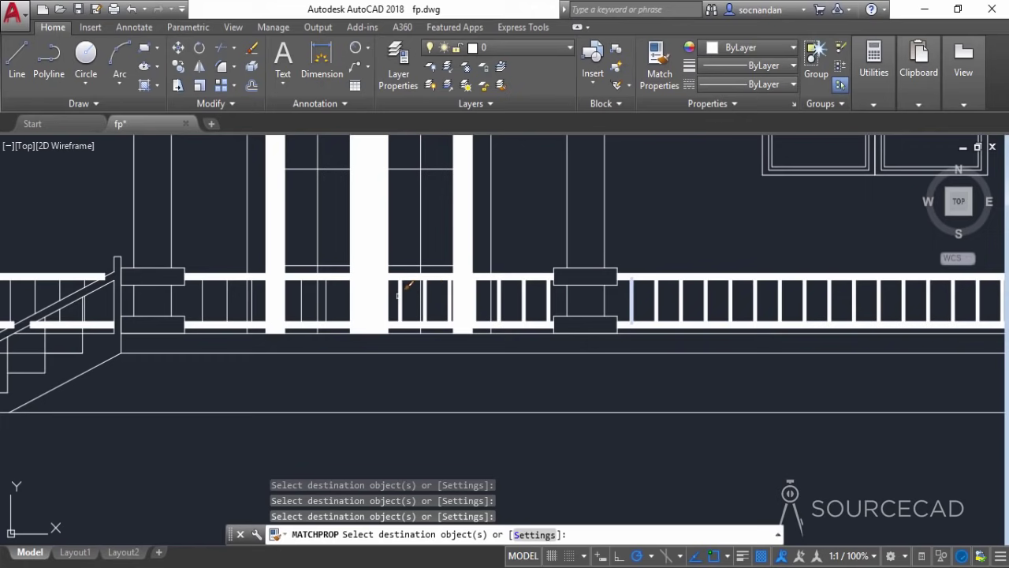
click(330, 297)
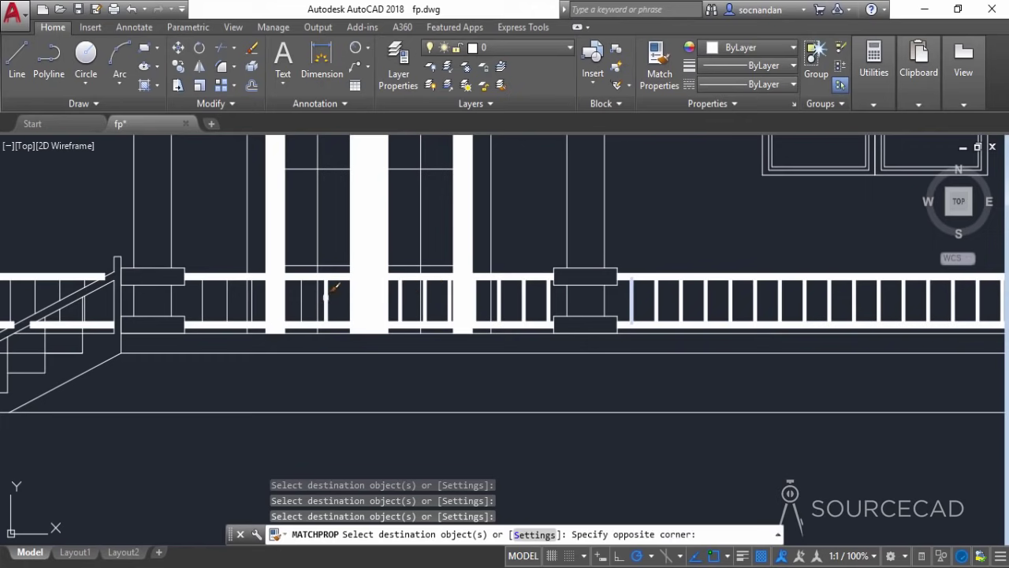
click(304, 300)
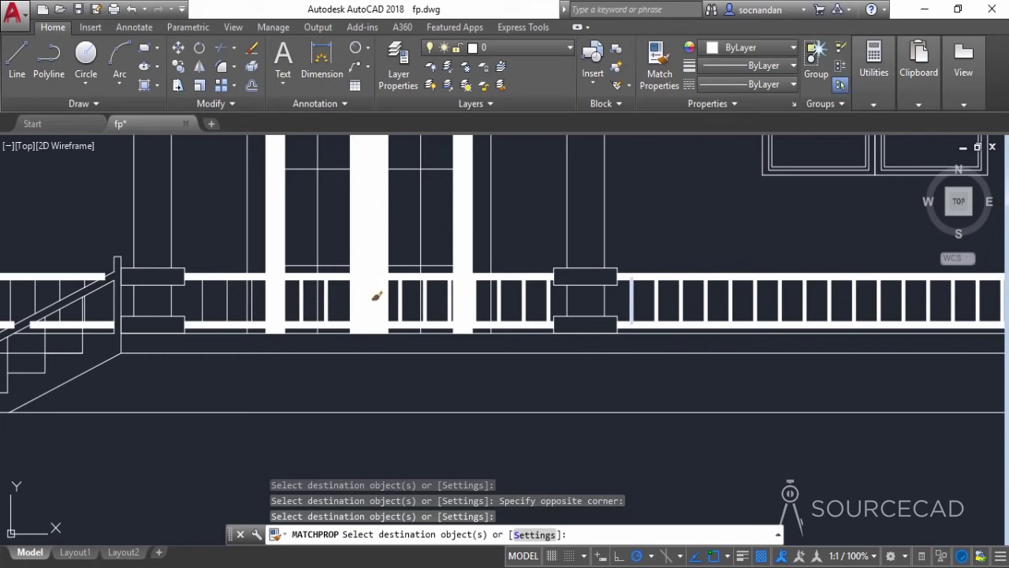
click(254, 295)
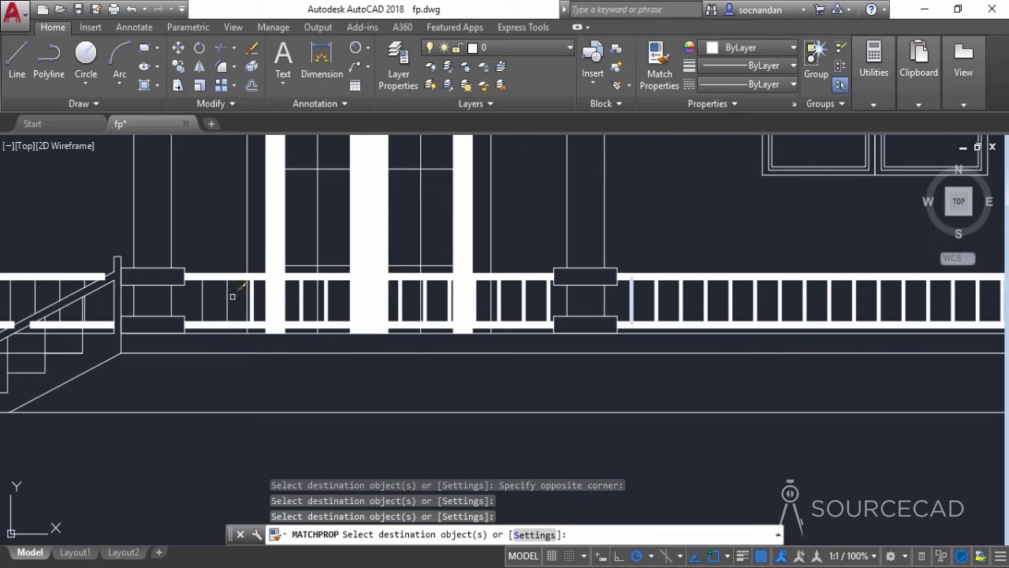
click(204, 290)
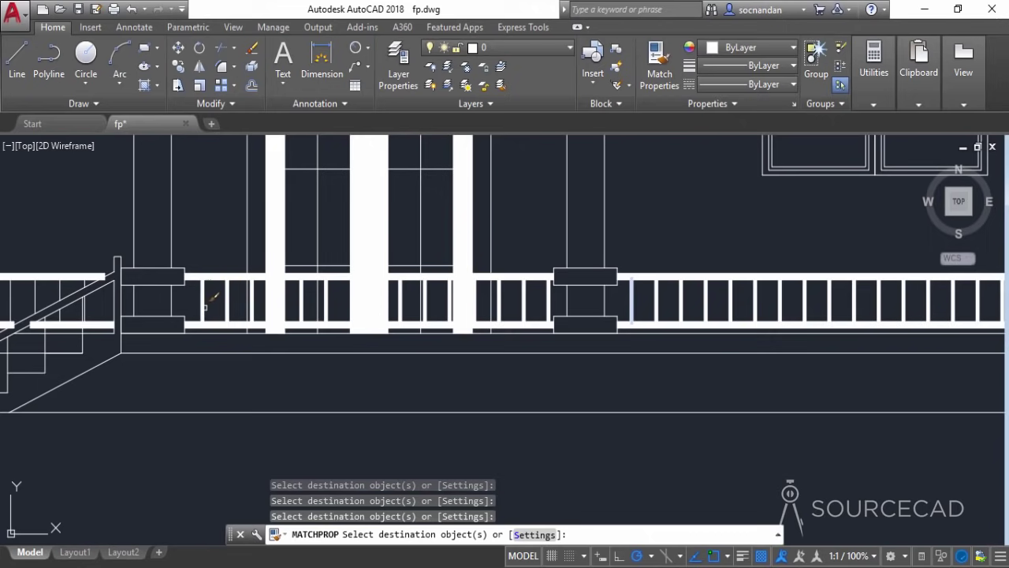
- Match the 1" baluster properties to the stair balusters and the porch baluster pieces near the upper end of the sloping handrail
scroll(379, 272, up, 2)
click(308, 251)
click(309, 224)
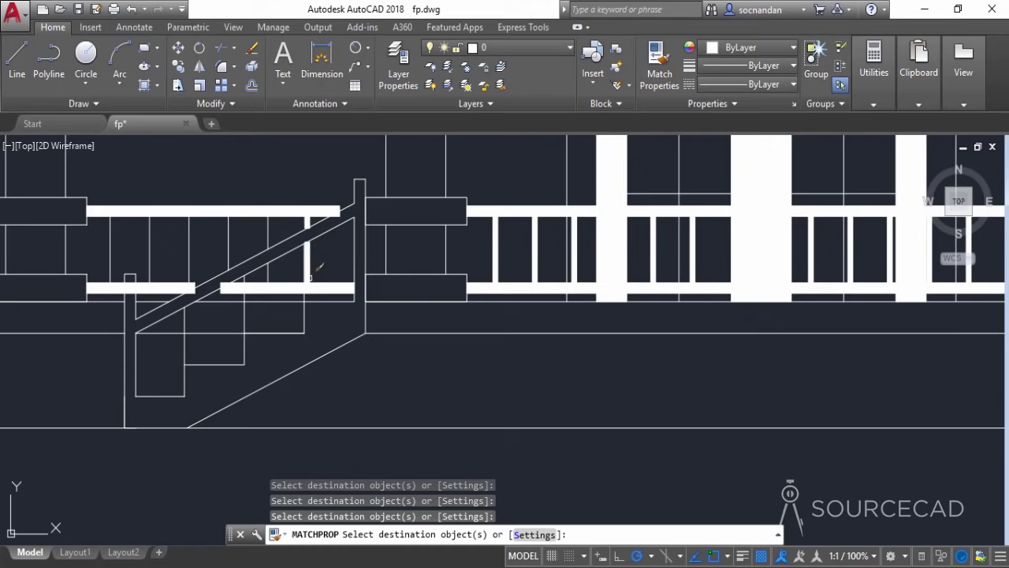
click(305, 293)
click(269, 228)
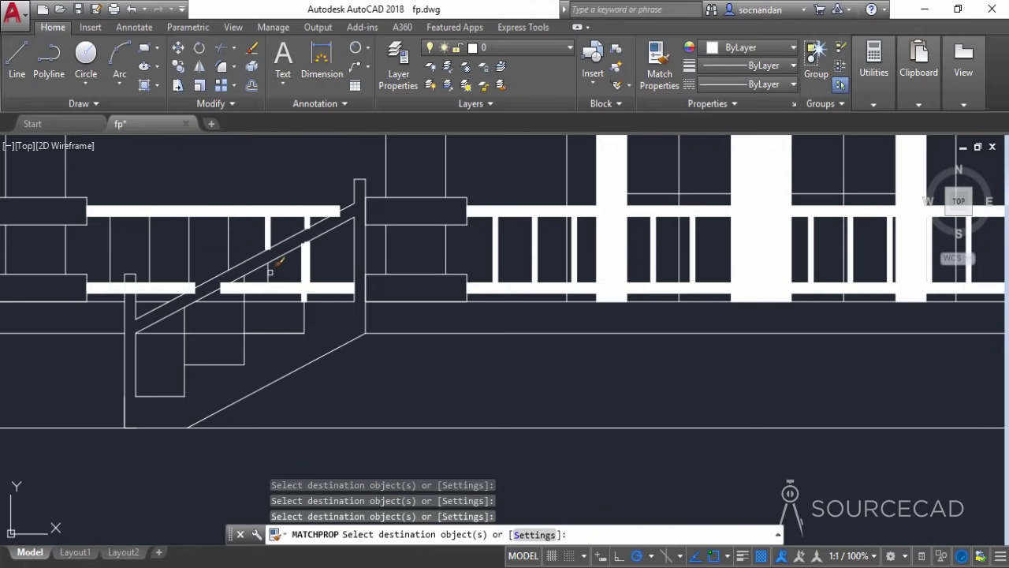
click(245, 324)
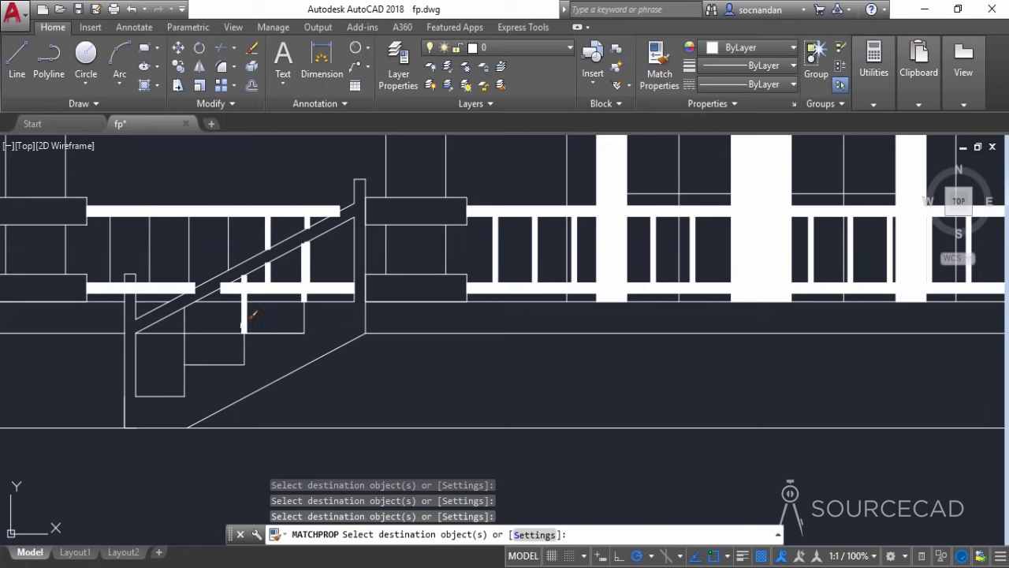
- Match the 1" baluster properties to the remaining thin balusters between the first and second columns, and finish matching
click(232, 242)
click(239, 232)
click(237, 240)
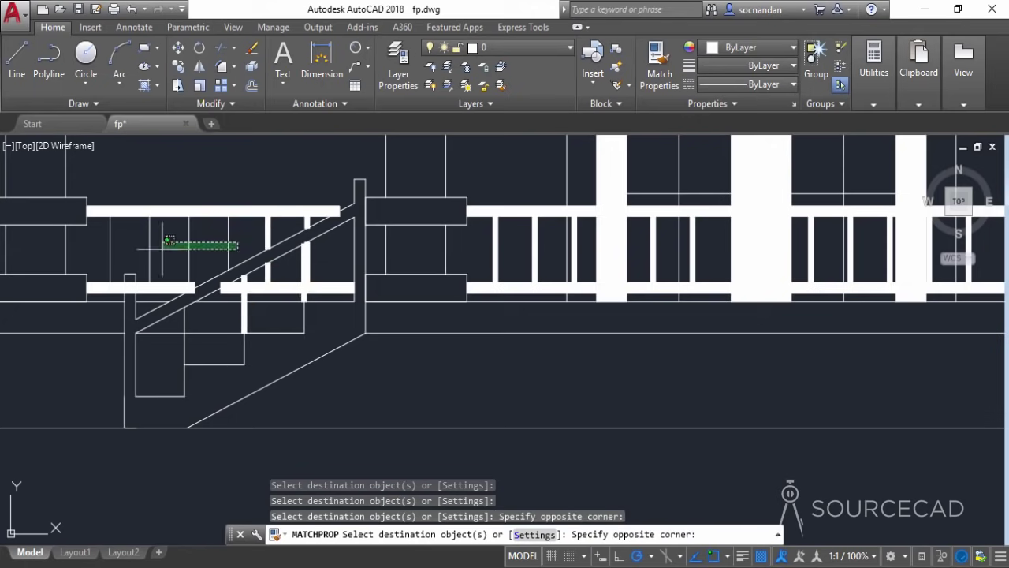
click(105, 244)
scroll(158, 237, down, 2)
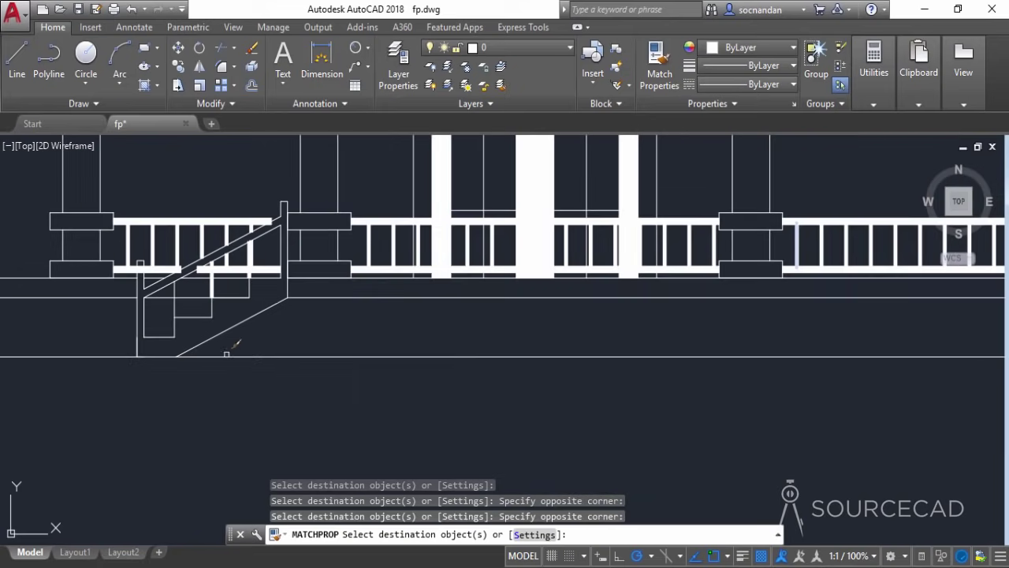
right_click(356, 307)
click(386, 318)
scroll(336, 339, down, 2)
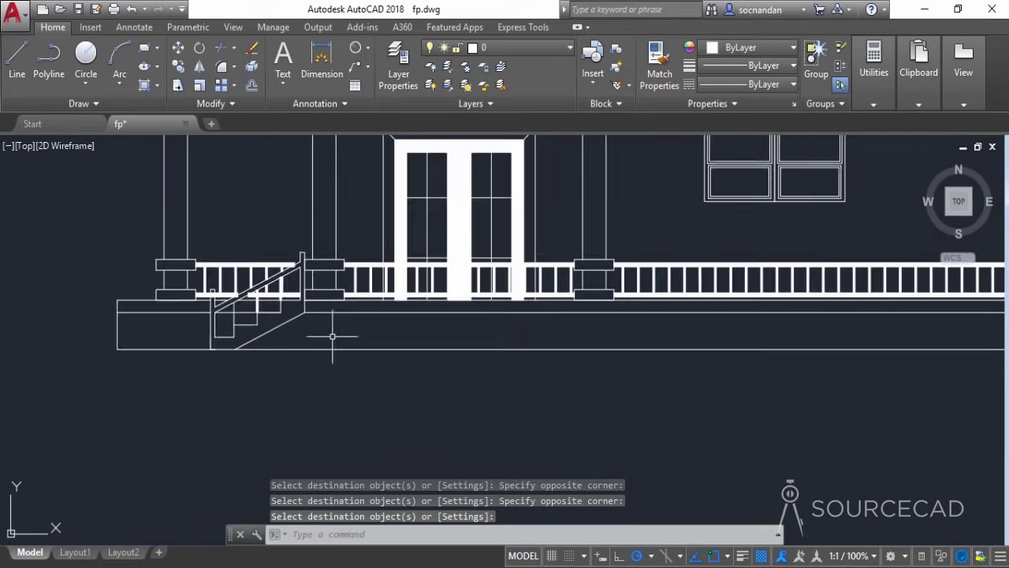
scroll(451, 333, down, 3)
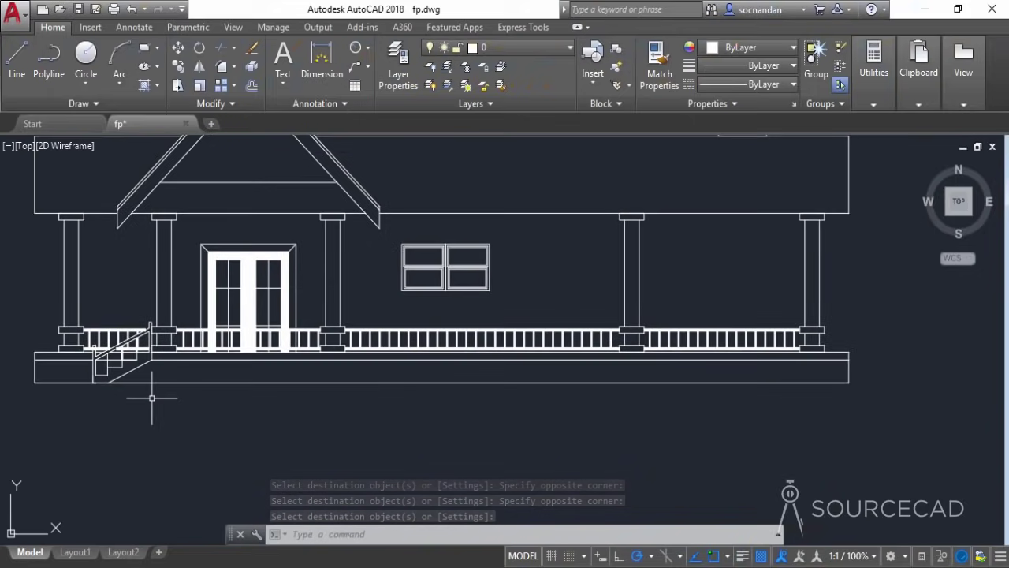
- Match a 1" porch baluster's properties to the remaining thin stair baluster at the lowest step
scroll(157, 402, up, 5)
middle_drag(135, 327, 181, 360)
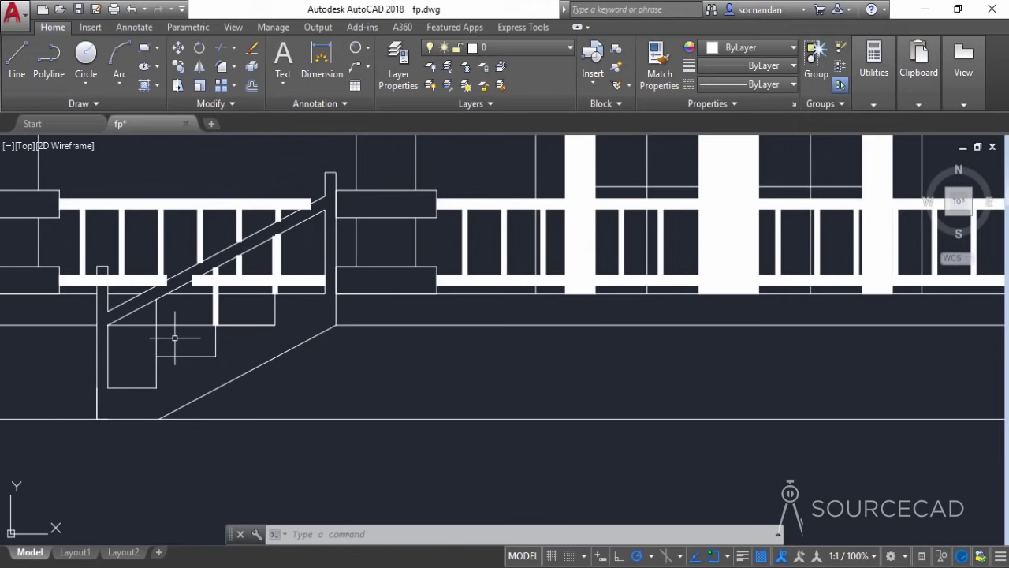
text(ma)
key(Return)
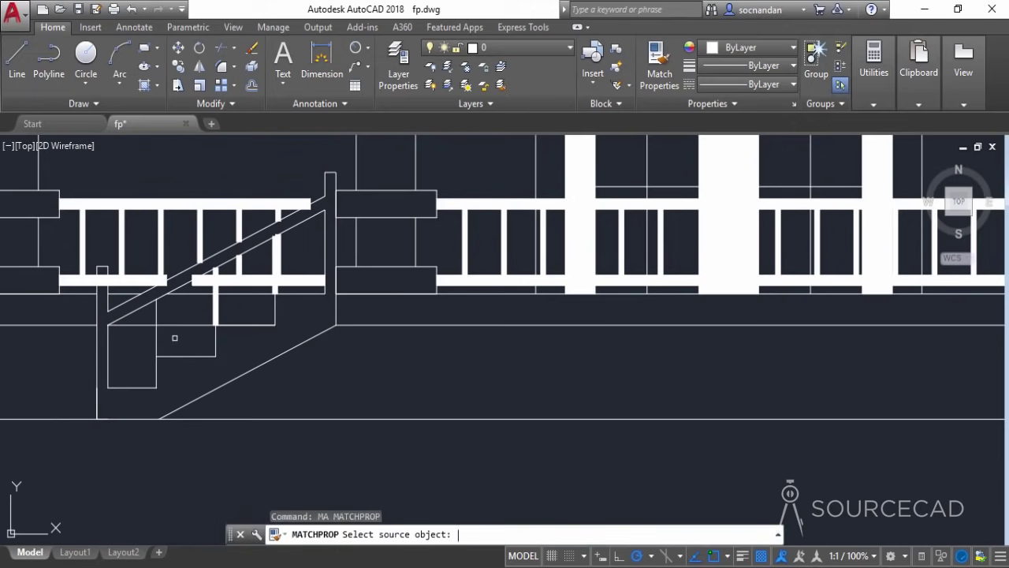
click(162, 239)
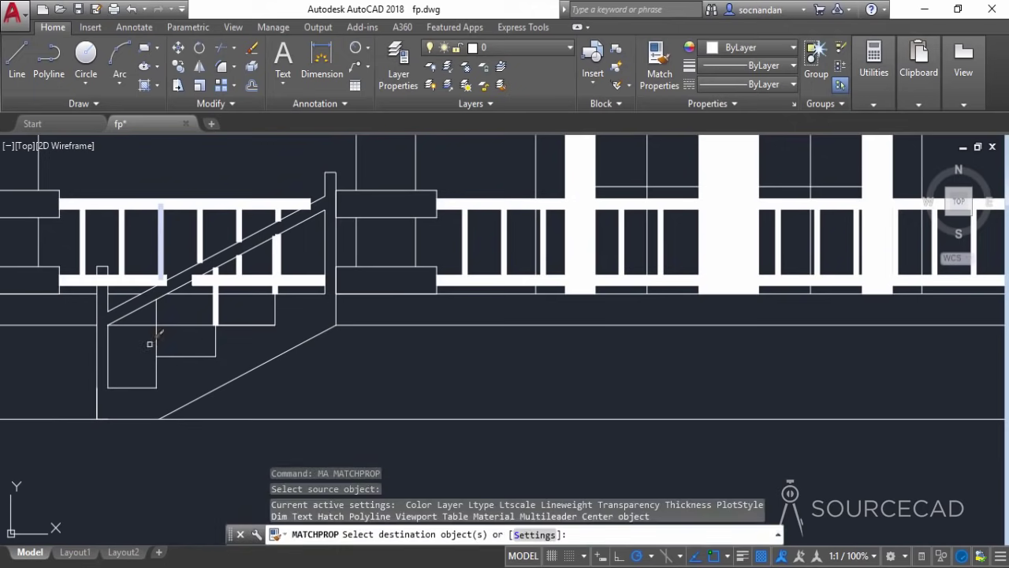
right_click(195, 340)
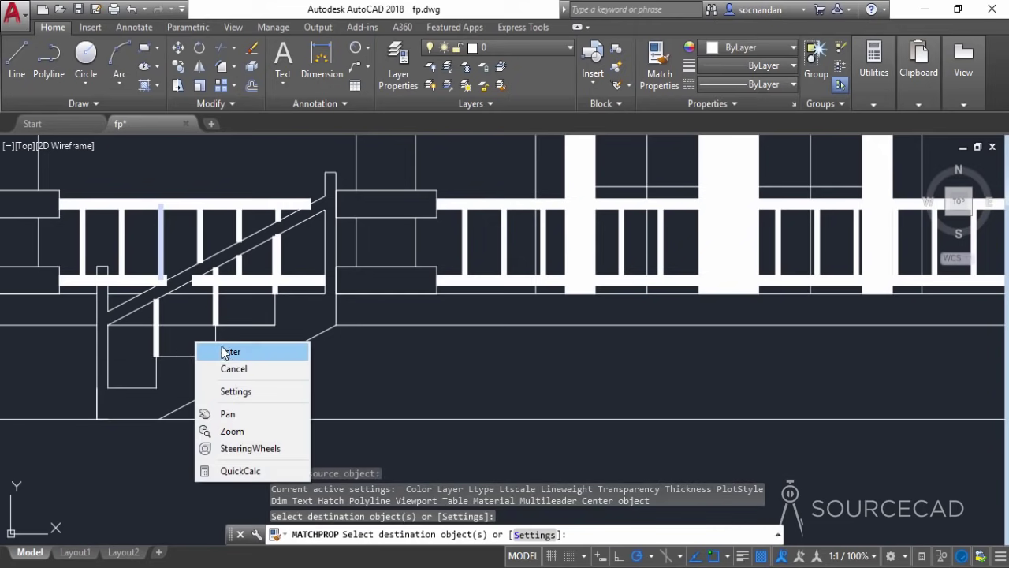
click(225, 350)
scroll(346, 367, down, 4)
scroll(346, 368, down, 3)
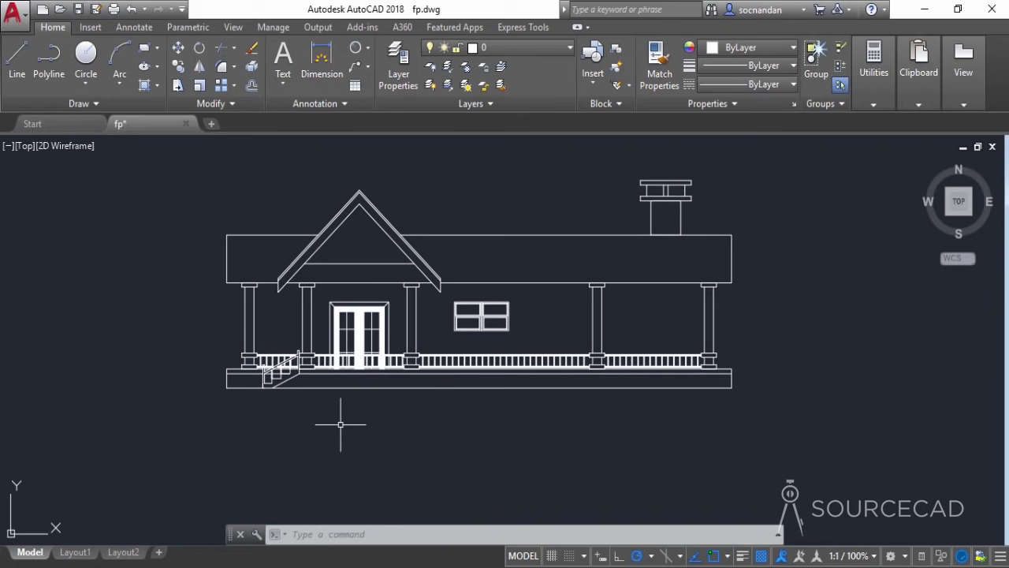
- Start a hatch with the AR-RSHKE pattern in the main roof areas on both sides of the gable
click(142, 85)
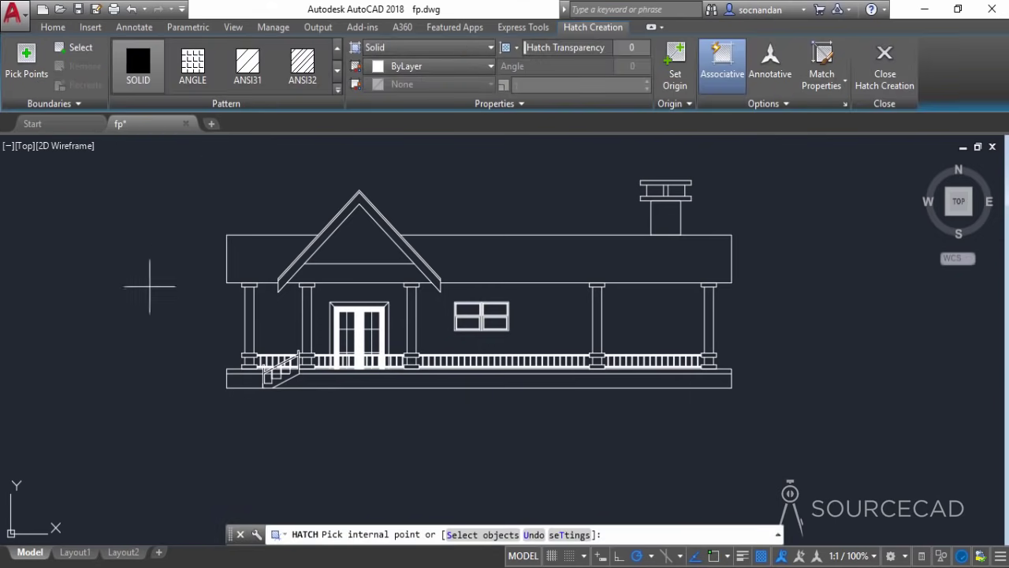
click(338, 91)
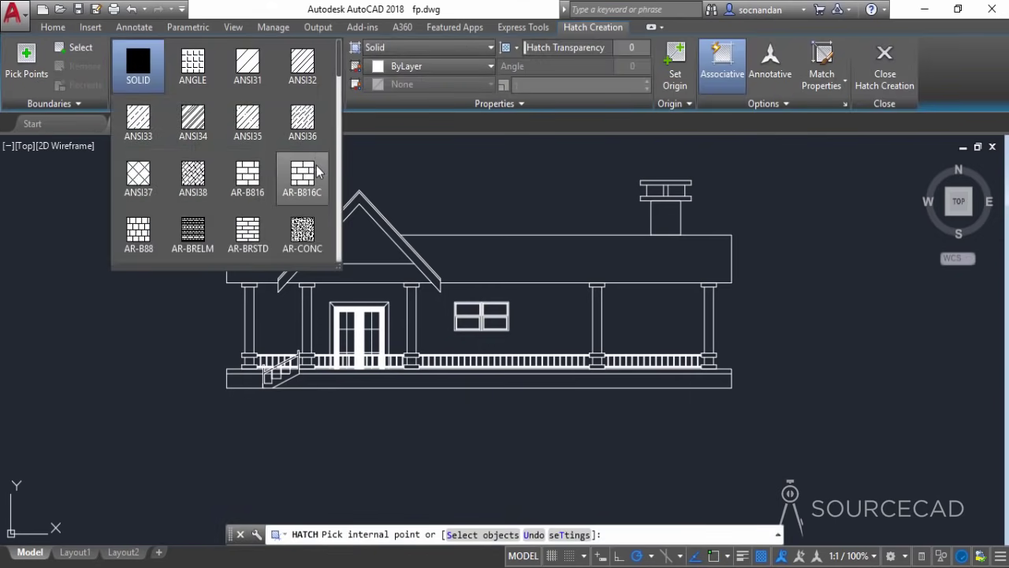
scroll(318, 172, down, 2)
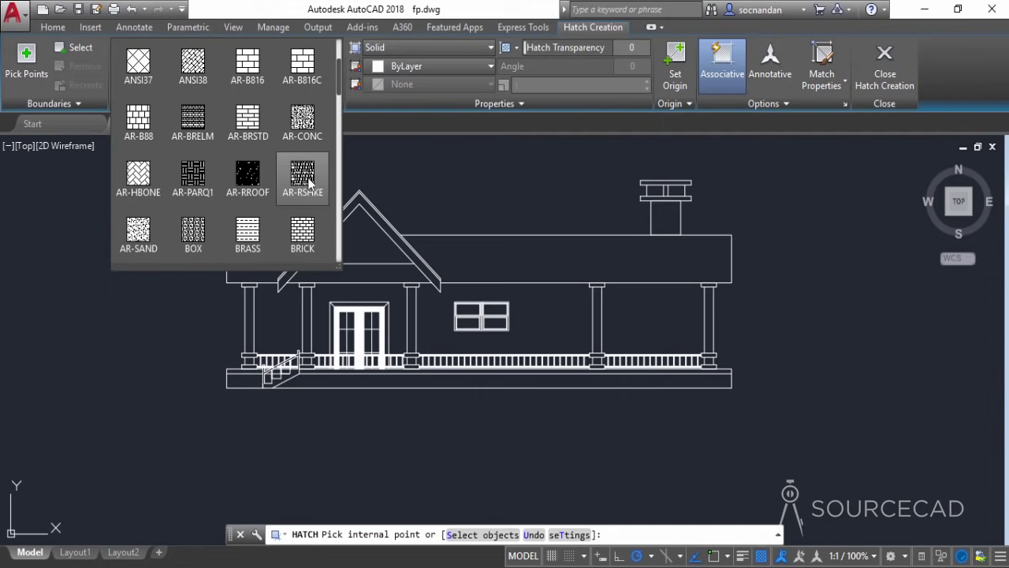
click(305, 183)
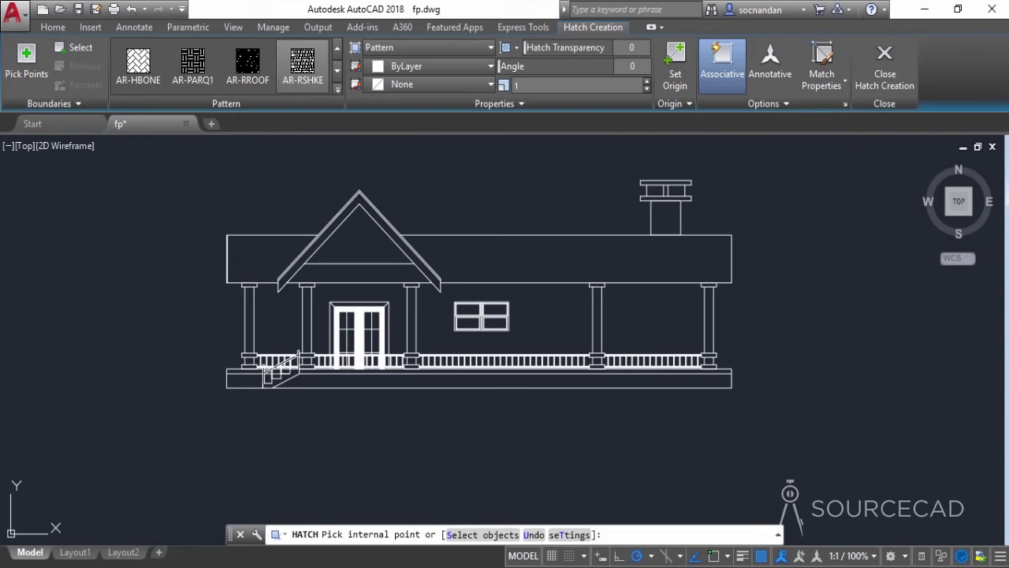
click(260, 257)
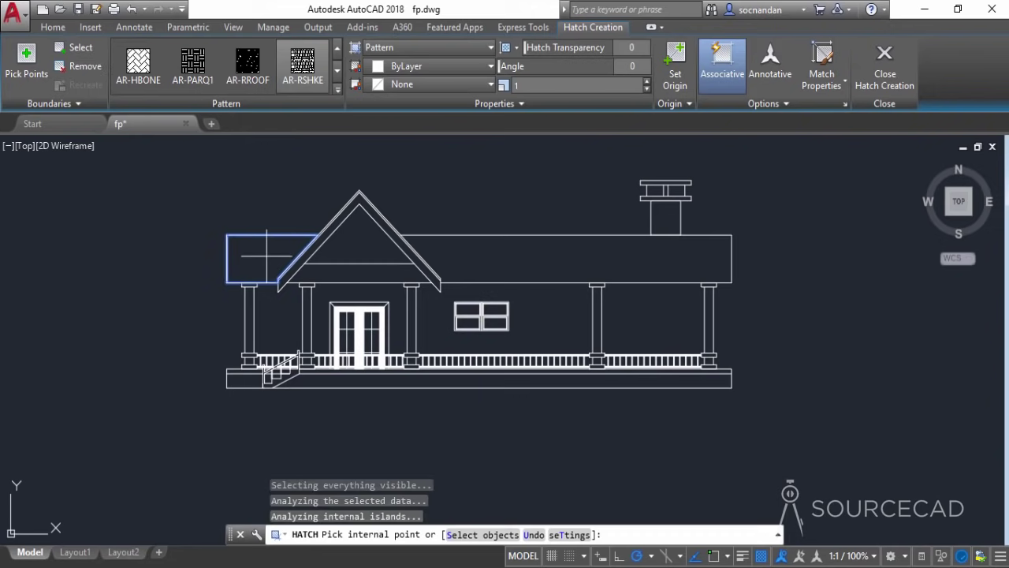
click(490, 257)
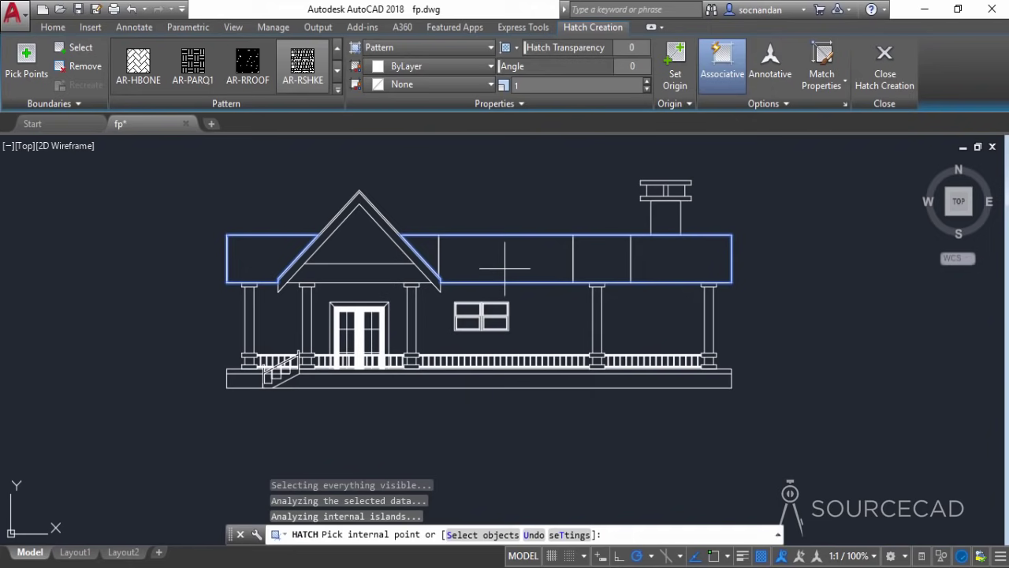
- Try roof hatch scales 0.2 and 0.05, settle on 0.03 with transparency 30, and finish the hatch
click(531, 85)
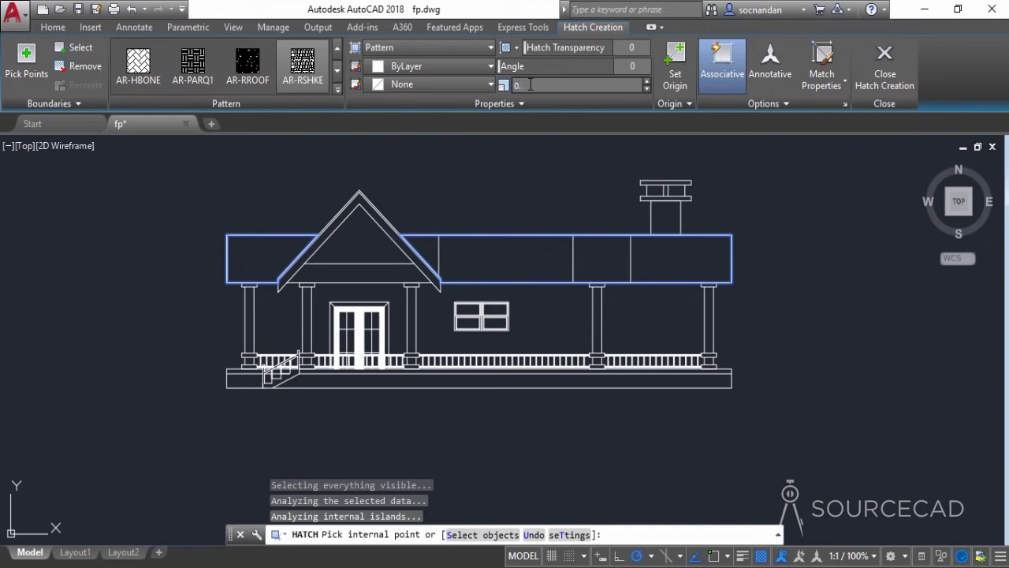
key(Return)
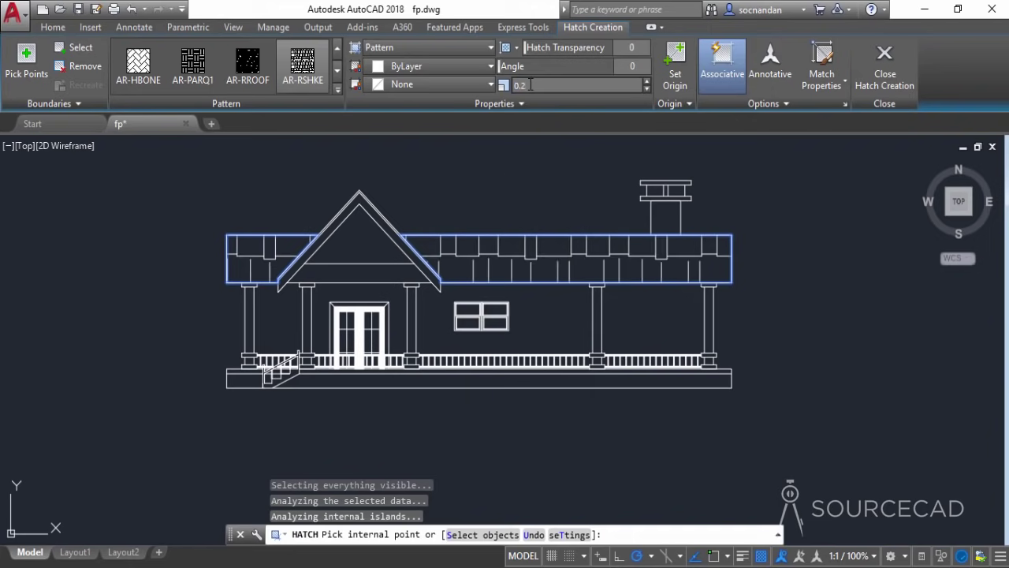
text(0.05)
key(Return)
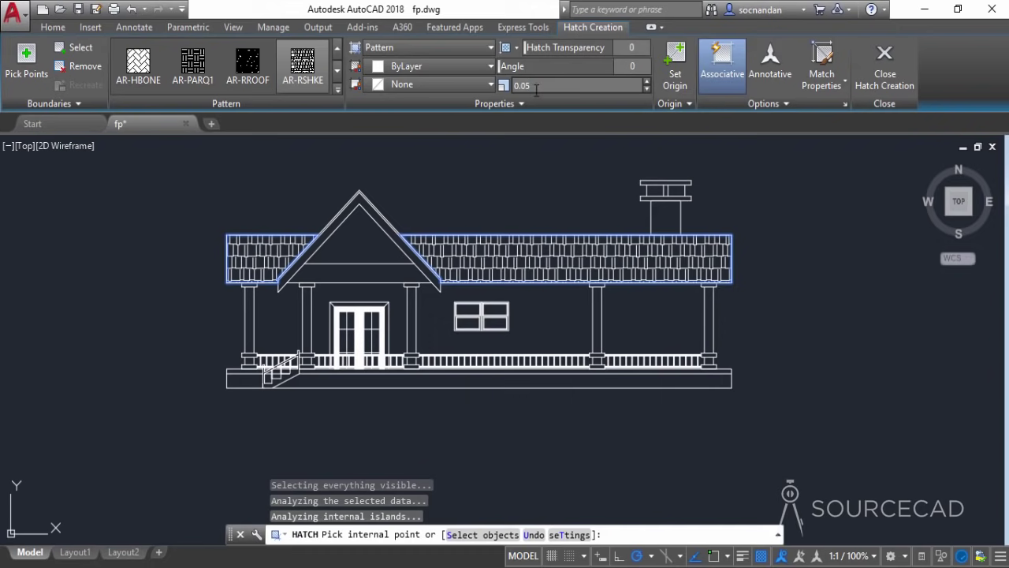
text(3)
key(Return)
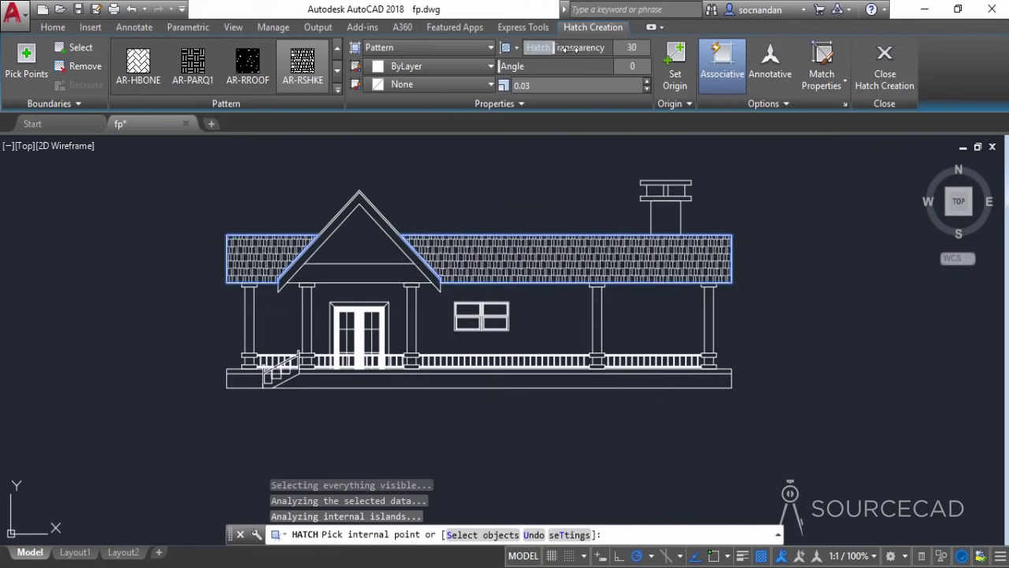
click(882, 60)
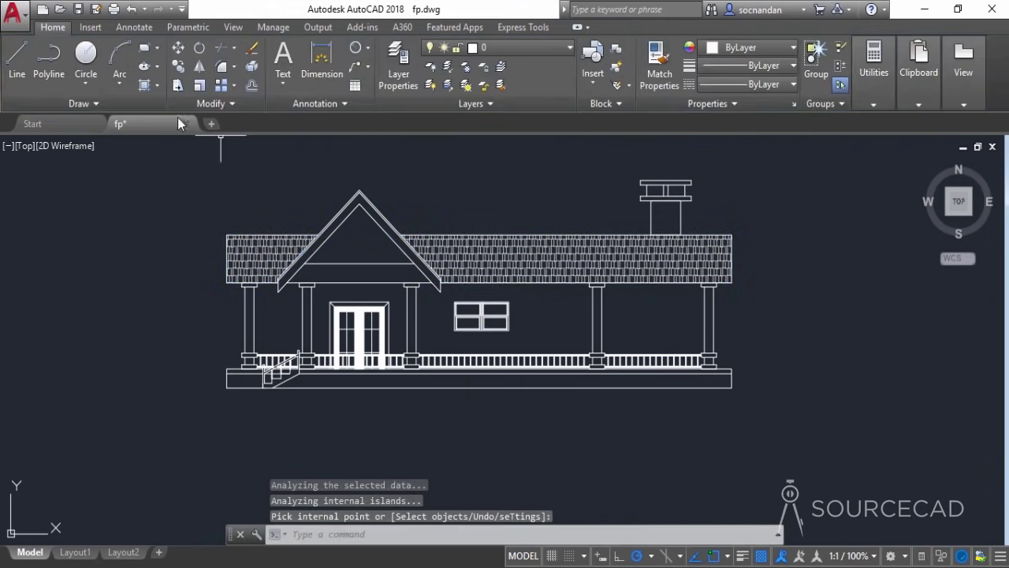
- Hatch the inner triangle of the gable with AR-RSHKE at scale 0.03 and transparency 0
key(Return)
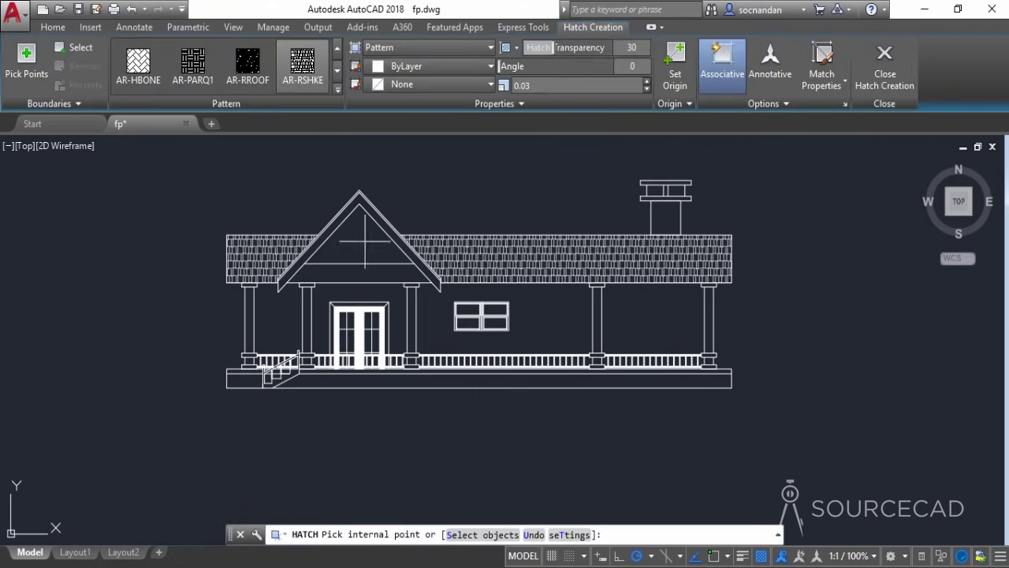
click(363, 242)
click(358, 250)
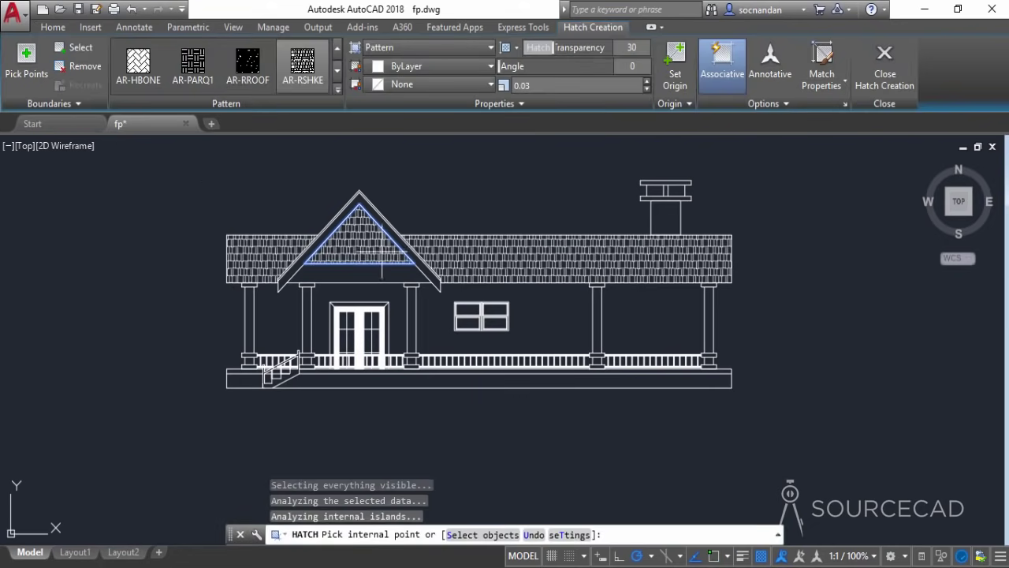
drag(557, 48, 526, 47)
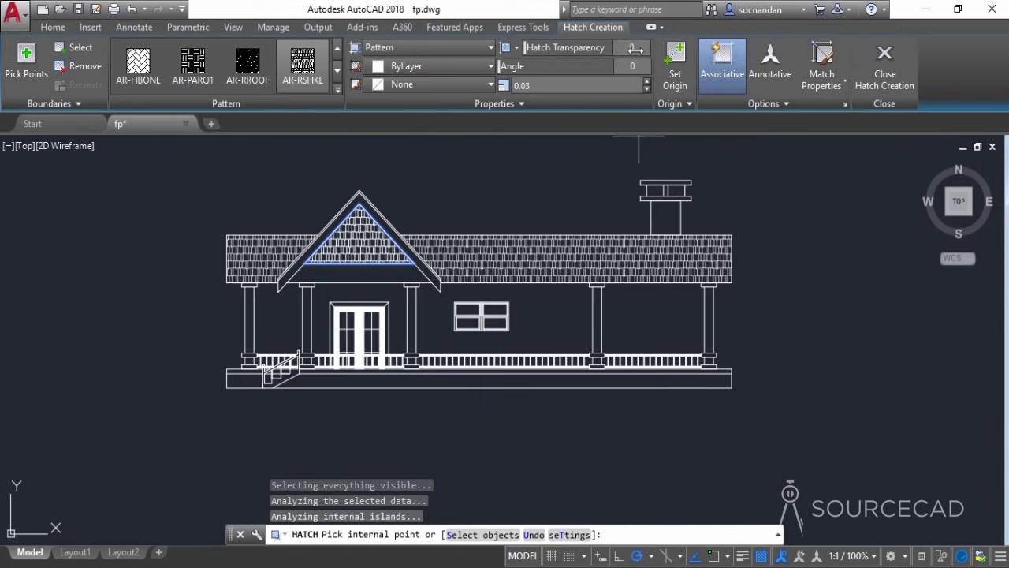
click(884, 68)
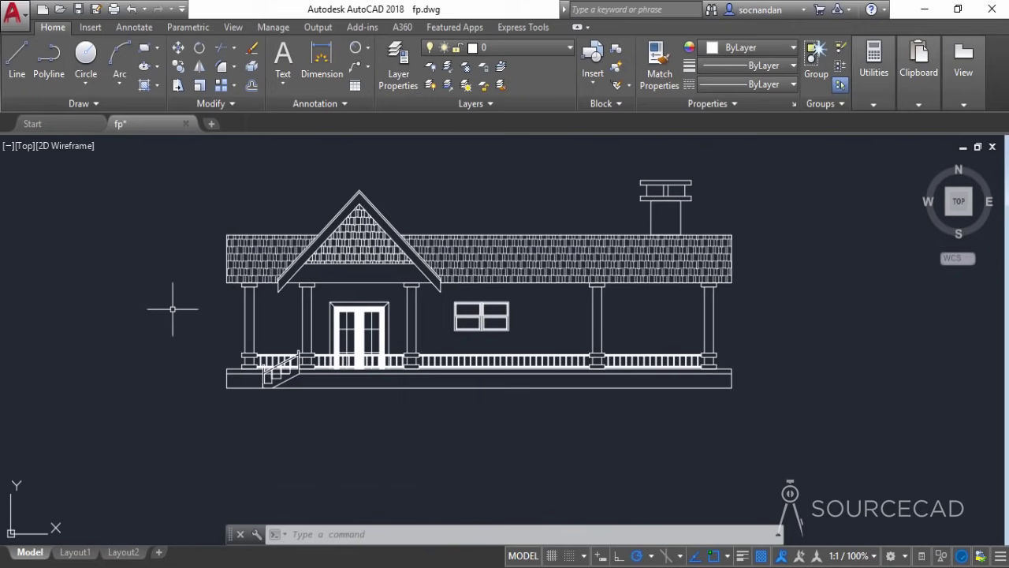
- Set the transparency of both main roof hatches to about 44
click(513, 261)
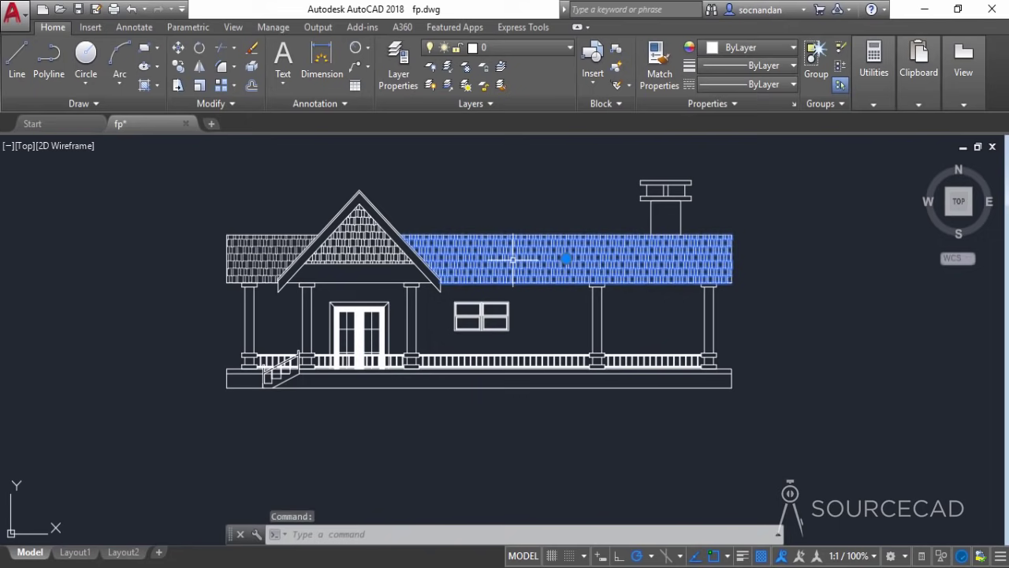
click(257, 252)
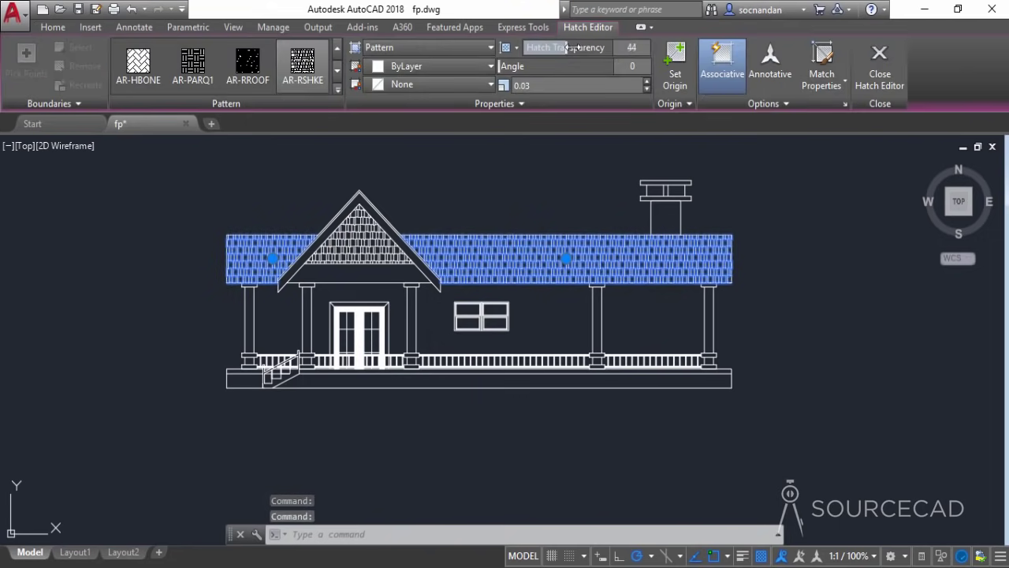
click(879, 67)
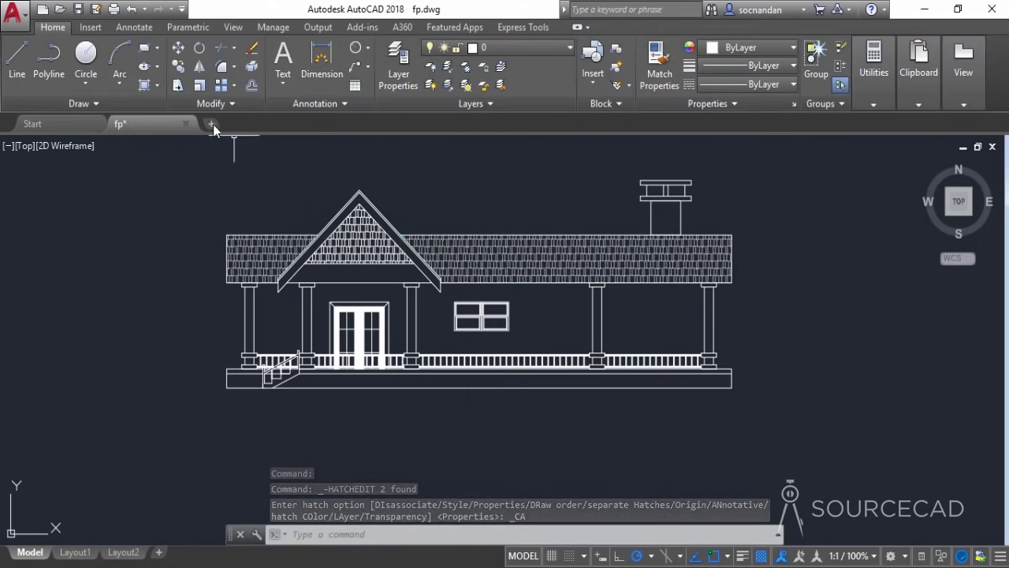
- Hatch the wall areas between the porch columns with the AR-B816 brick pattern at scale 0.03
click(144, 89)
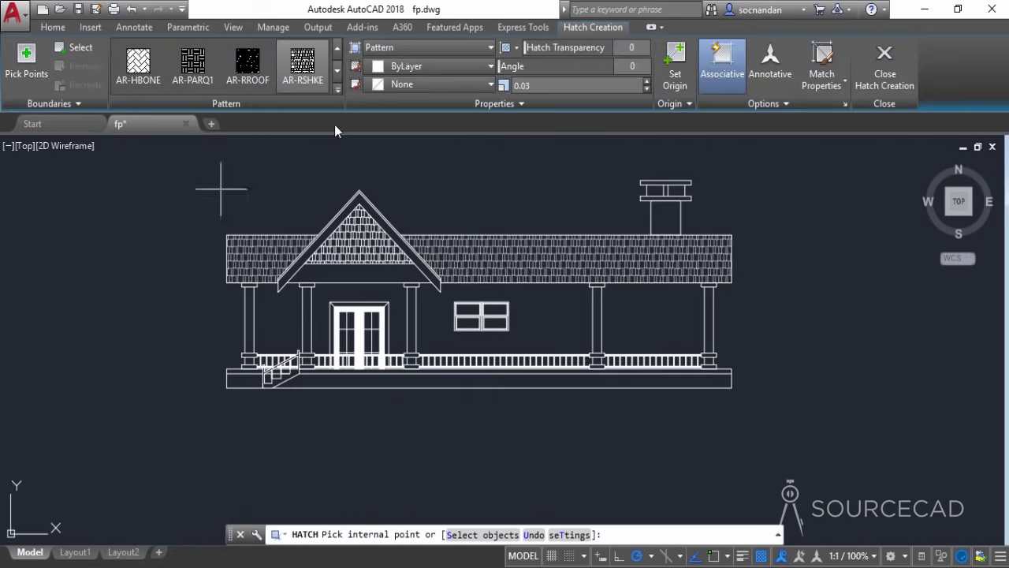
click(335, 95)
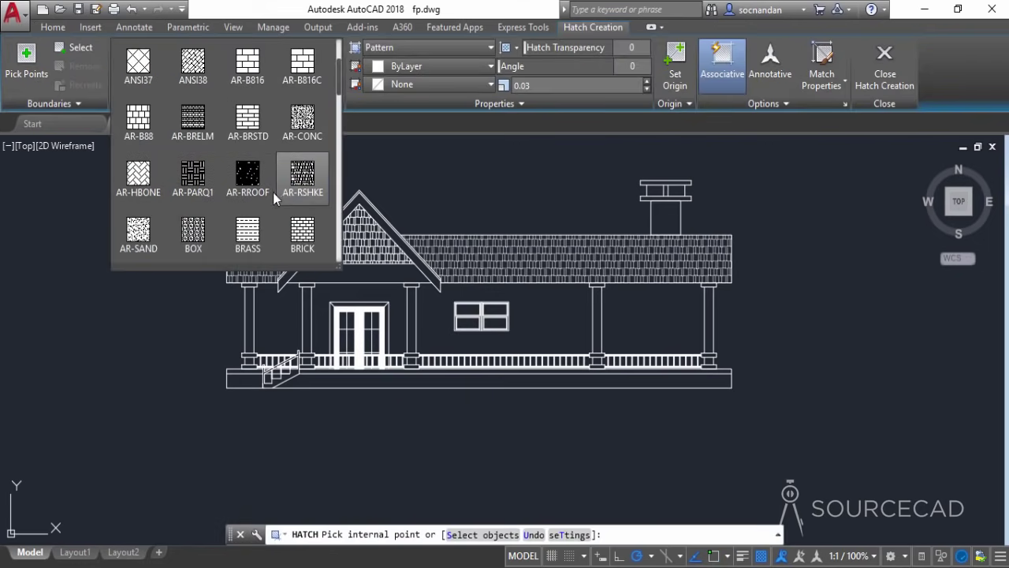
scroll(275, 191, up, 1)
click(249, 126)
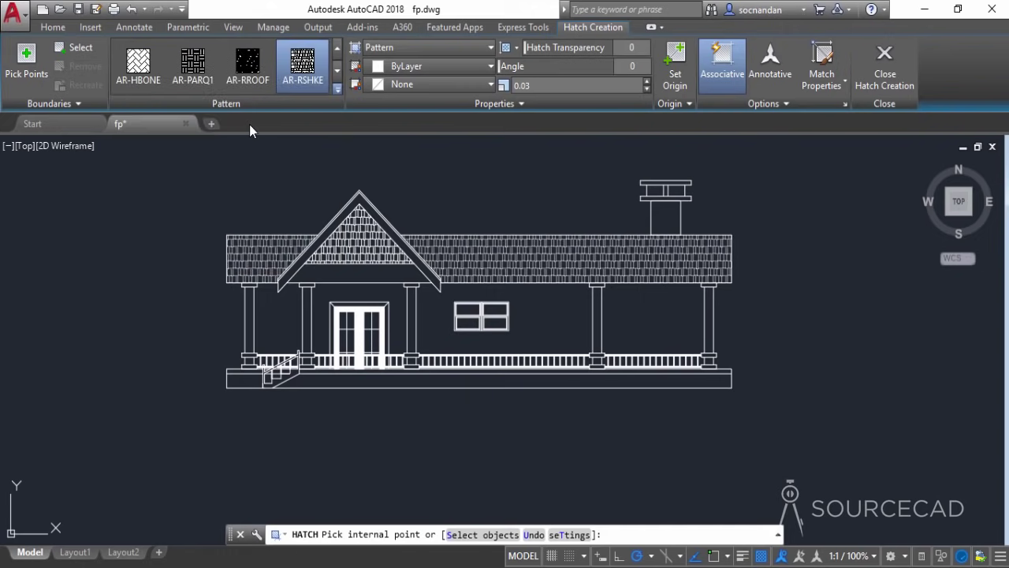
click(268, 315)
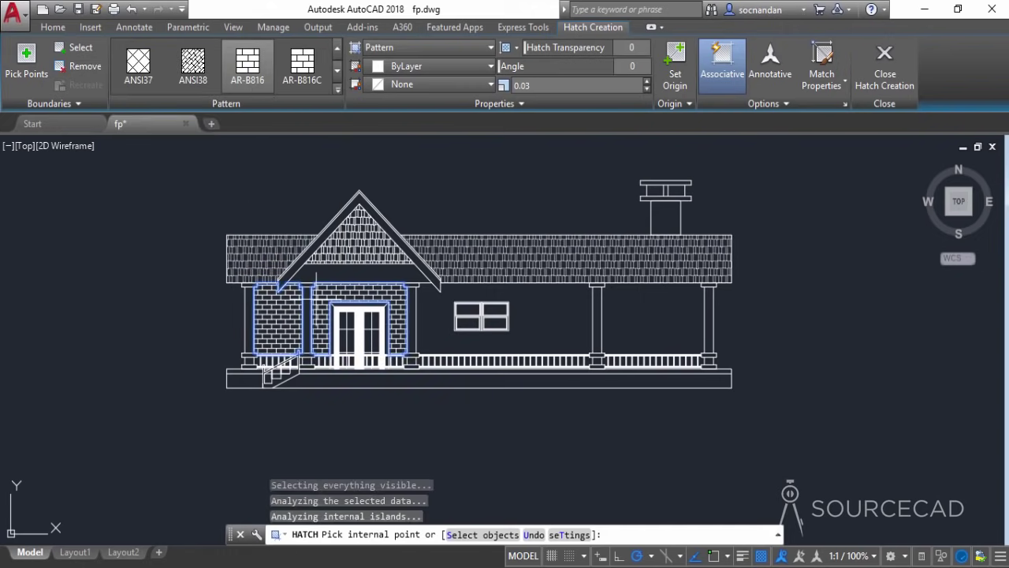
click(430, 320)
click(631, 316)
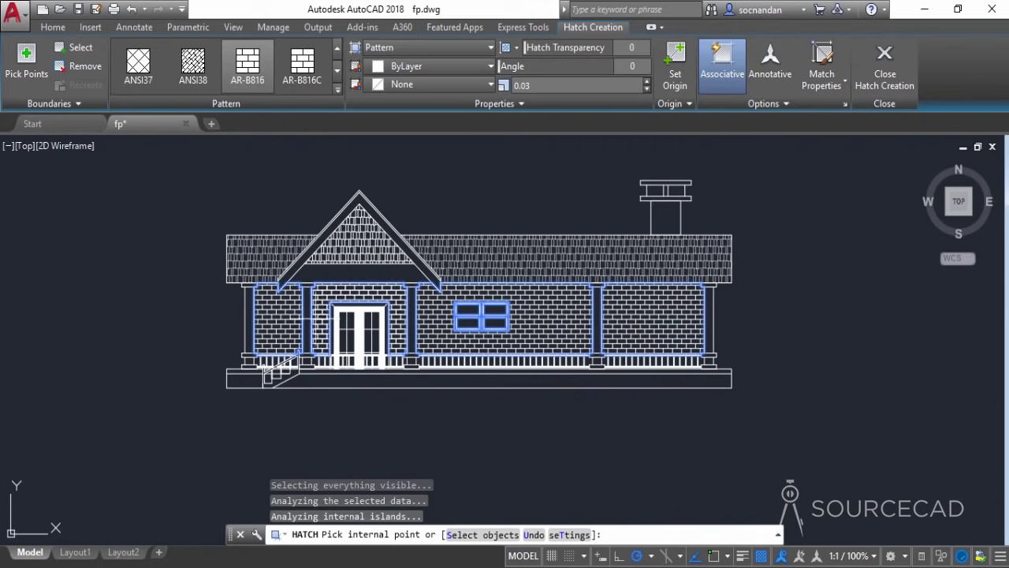
- Remove the wall area around the door, between the second and third columns, from the brick hatch boundaries
scroll(319, 315, up, 4)
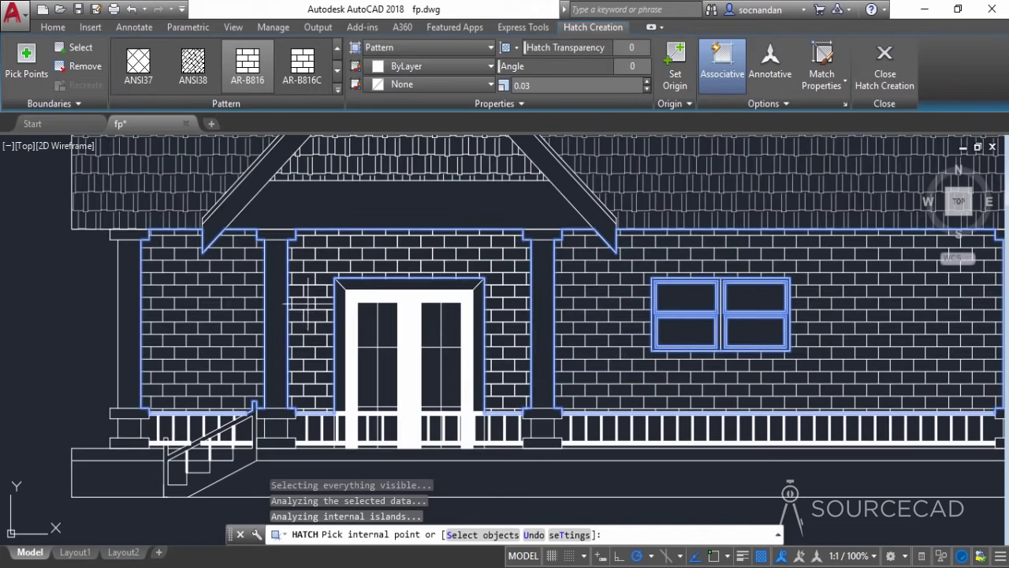
click(85, 67)
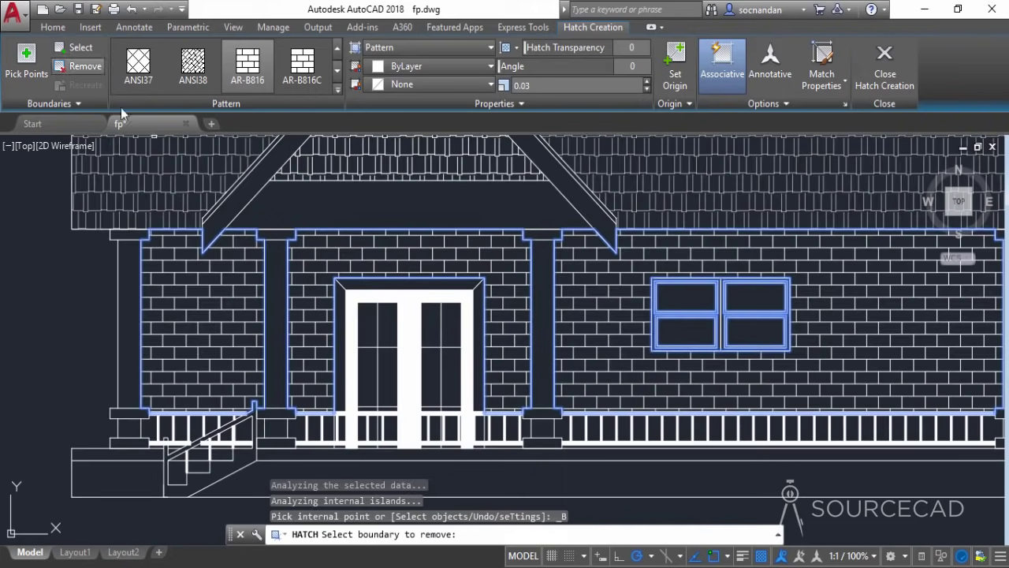
click(288, 273)
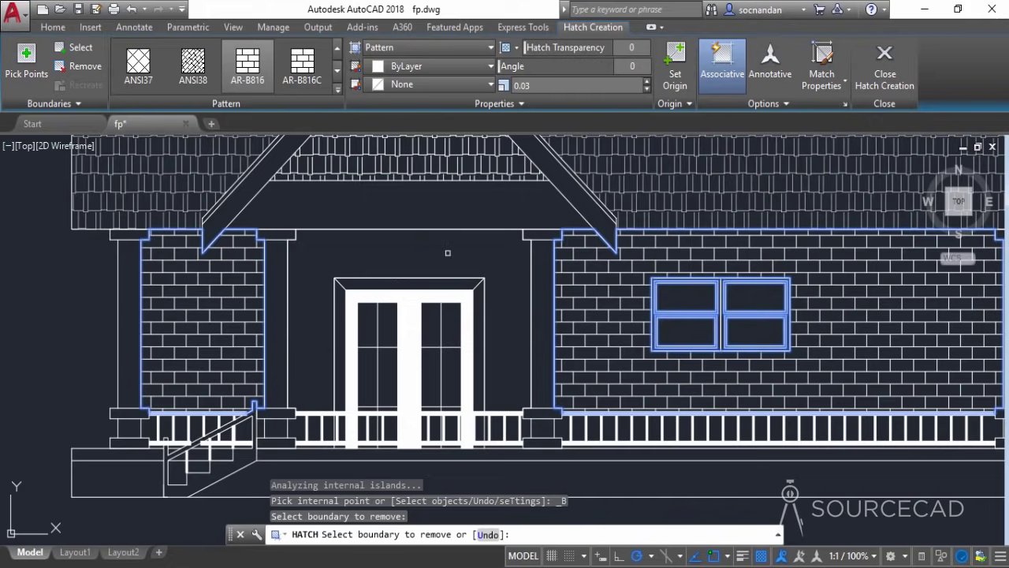
- Set the brick wall hatch's transparency to 39 and finish the hatch
scroll(447, 254, down, 3)
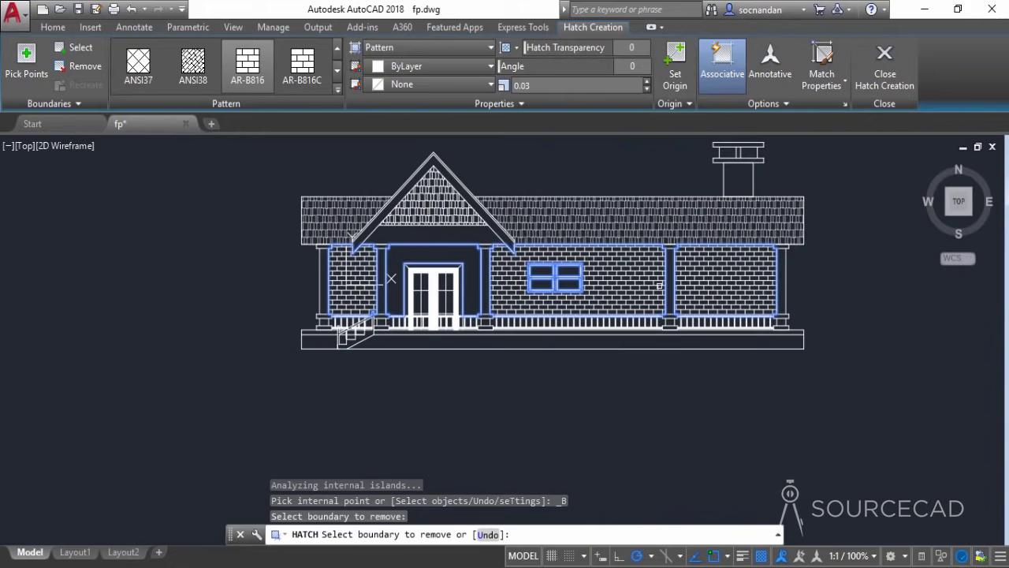
scroll(597, 299, up, 4)
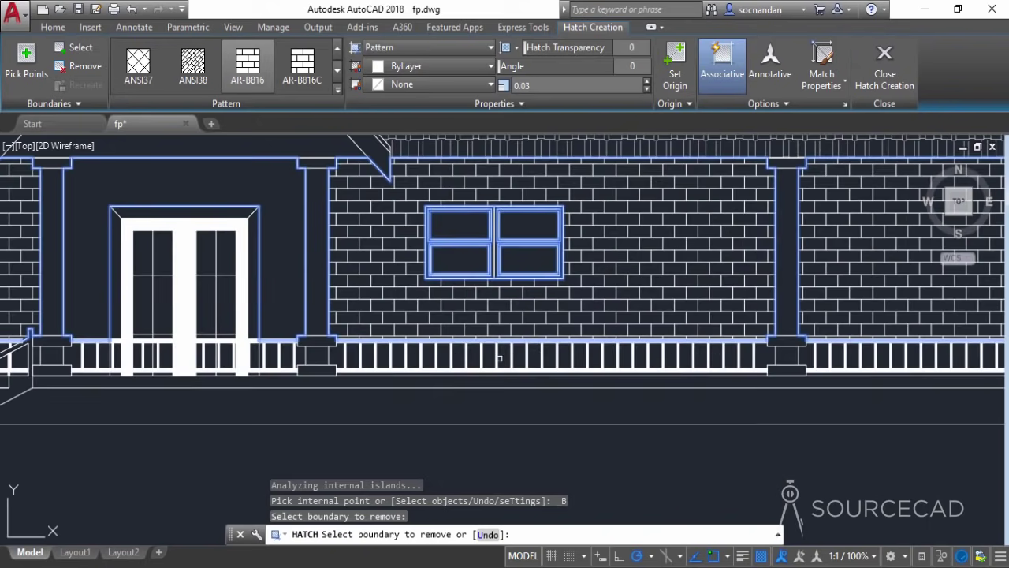
scroll(599, 299, down, 5)
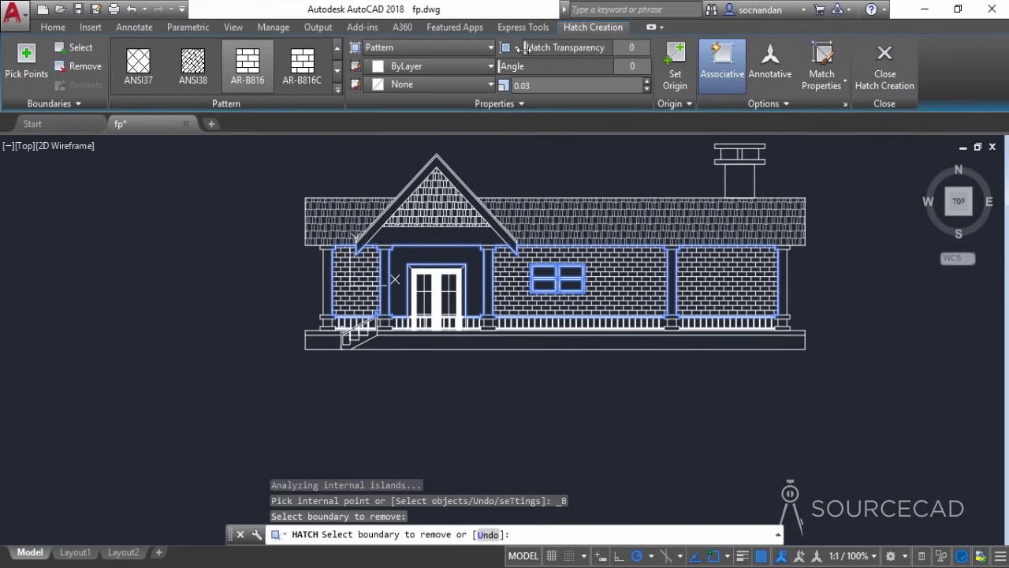
drag(552, 48, 568, 50)
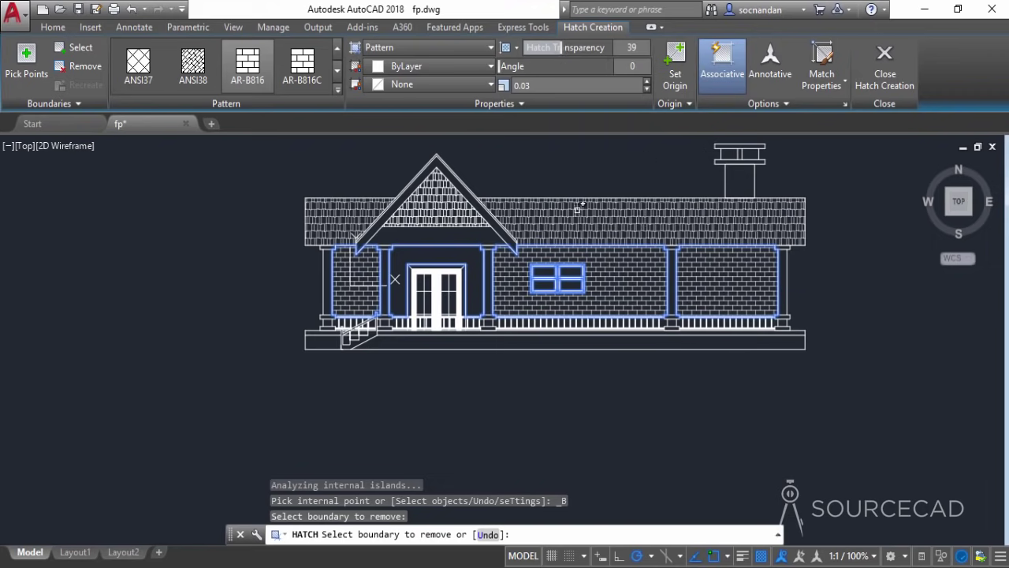
click(887, 67)
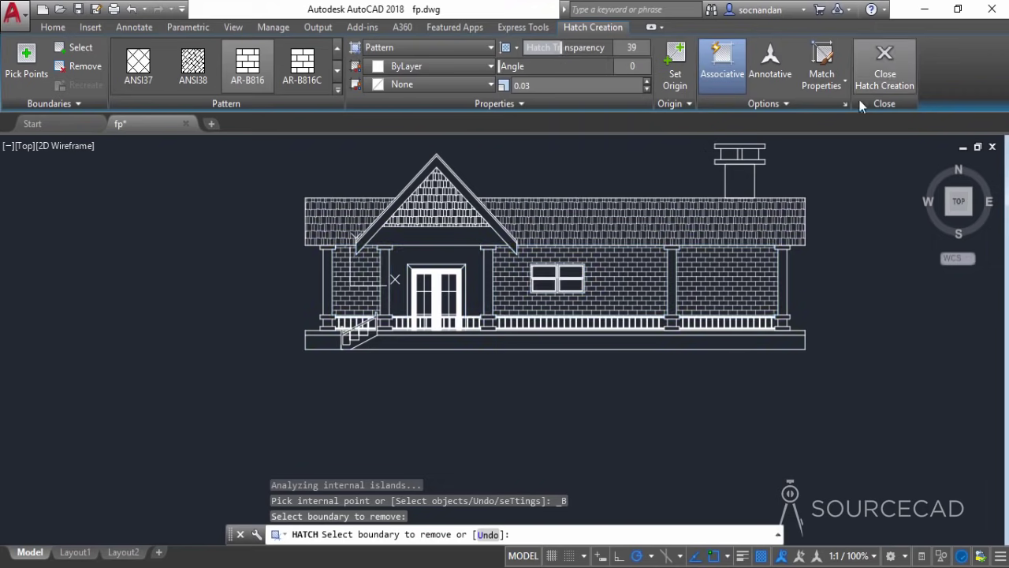
- Hide the vertical balusters of all porch railing sections, including those by the stair handrail and beside the door, except those overlapping the door
scroll(574, 340, up, 4)
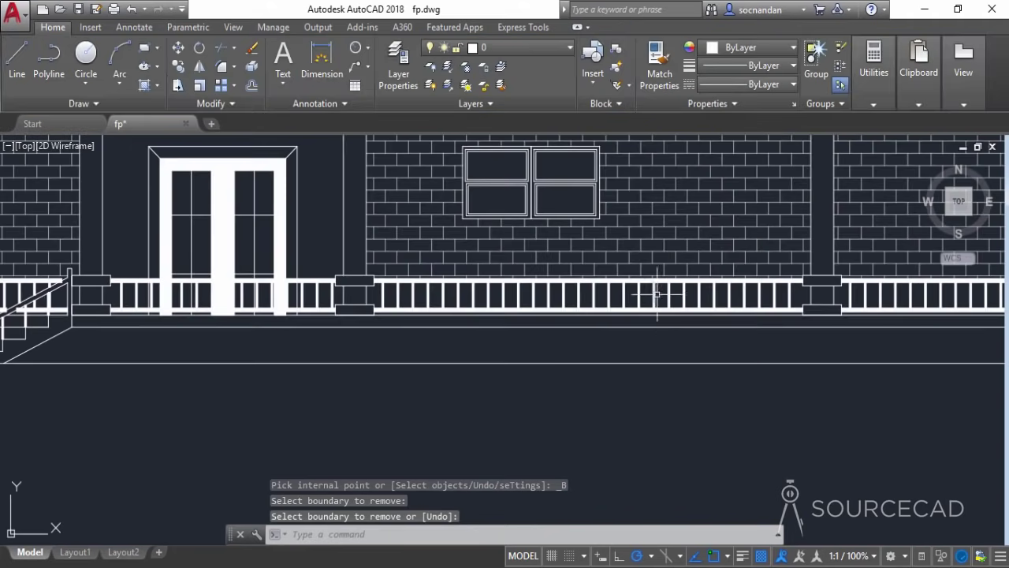
click(783, 285)
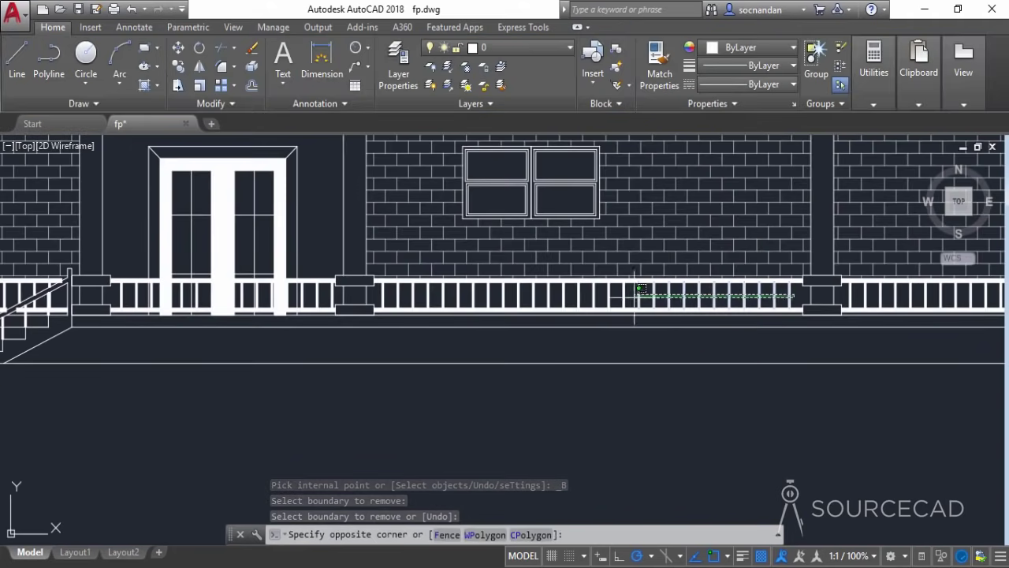
click(388, 285)
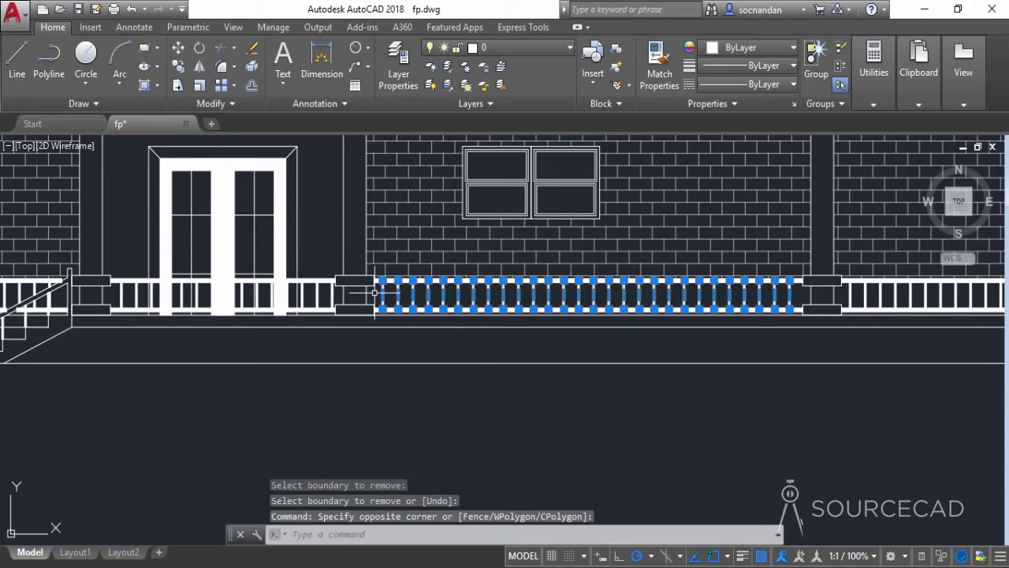
scroll(780, 290, down, 3)
middle_drag(820, 304, 571, 319)
scroll(571, 319, up, 2)
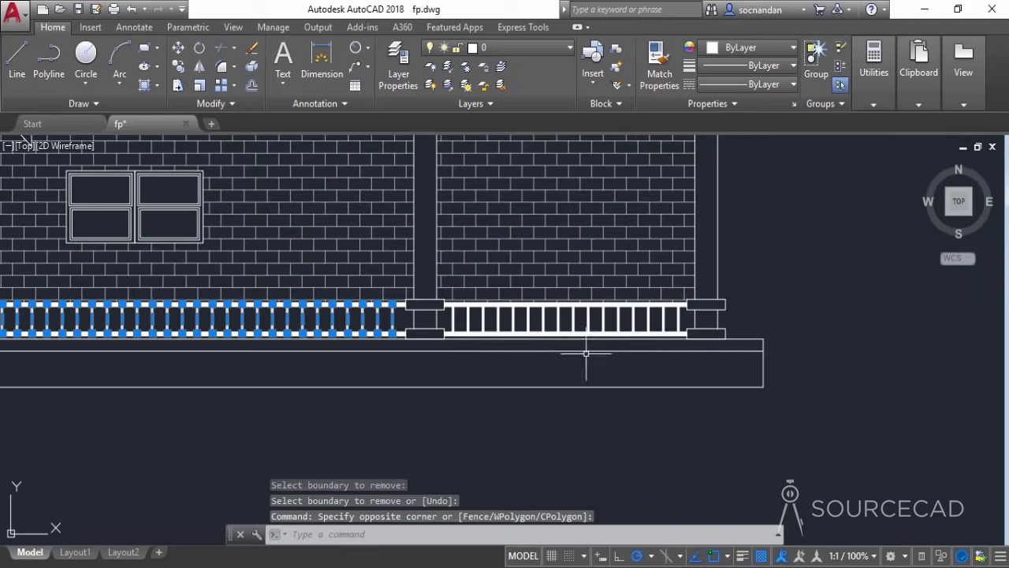
click(685, 318)
click(473, 314)
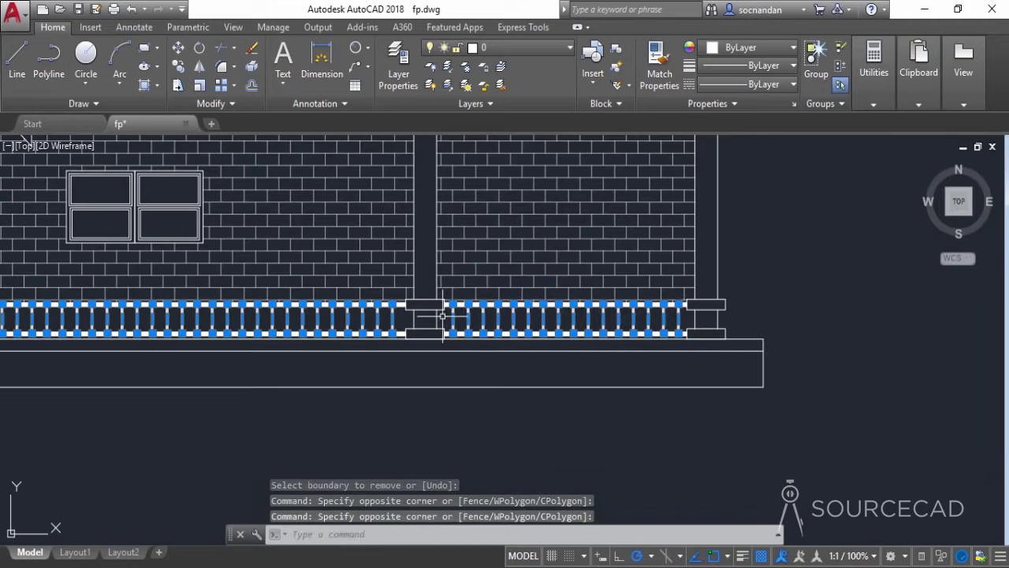
middle_drag(16, 316, 472, 259)
scroll(464, 253, up, 2)
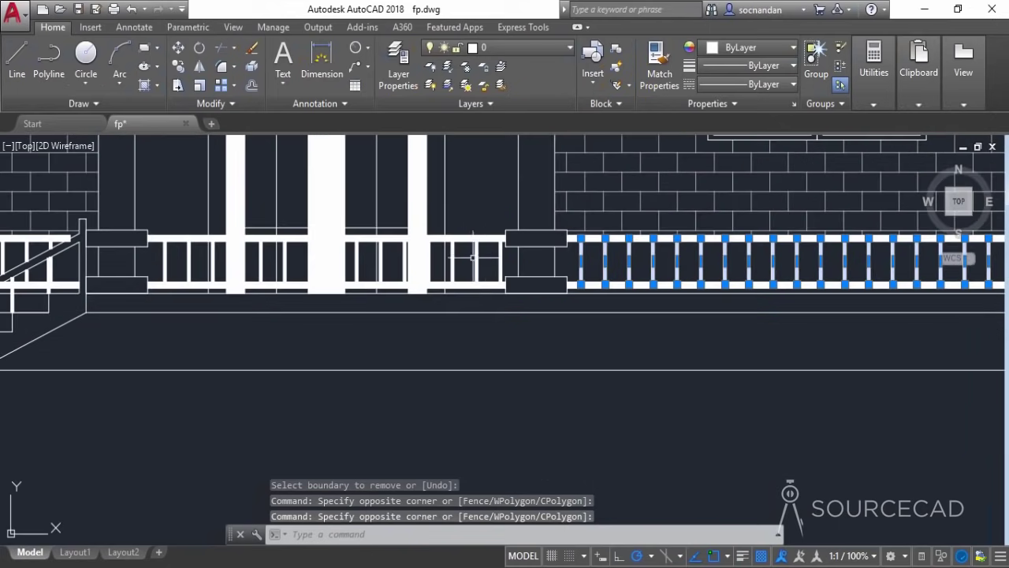
middle_drag(276, 268, 431, 317)
click(367, 307)
click(300, 313)
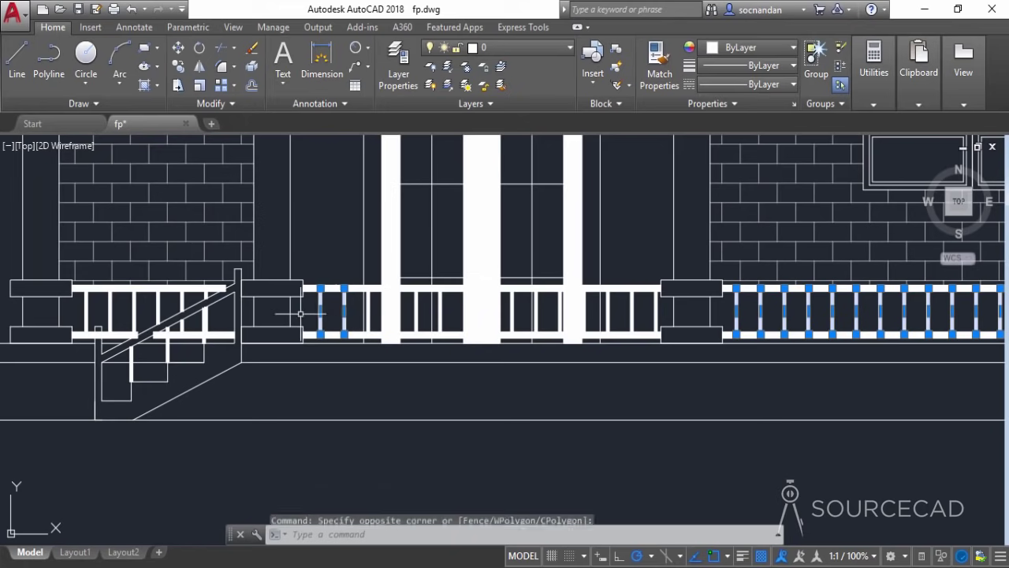
click(667, 309)
click(616, 300)
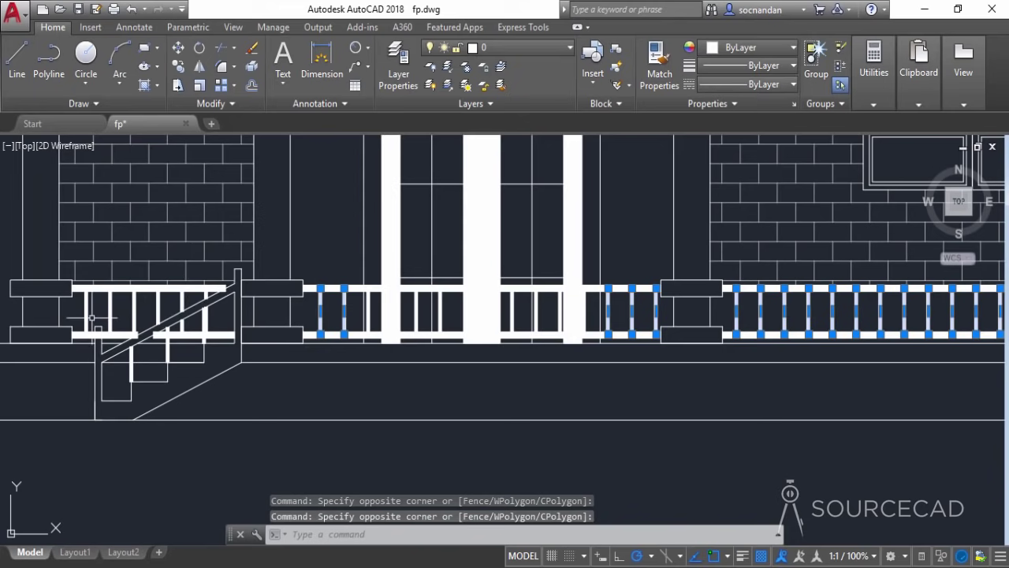
click(166, 302)
click(81, 319)
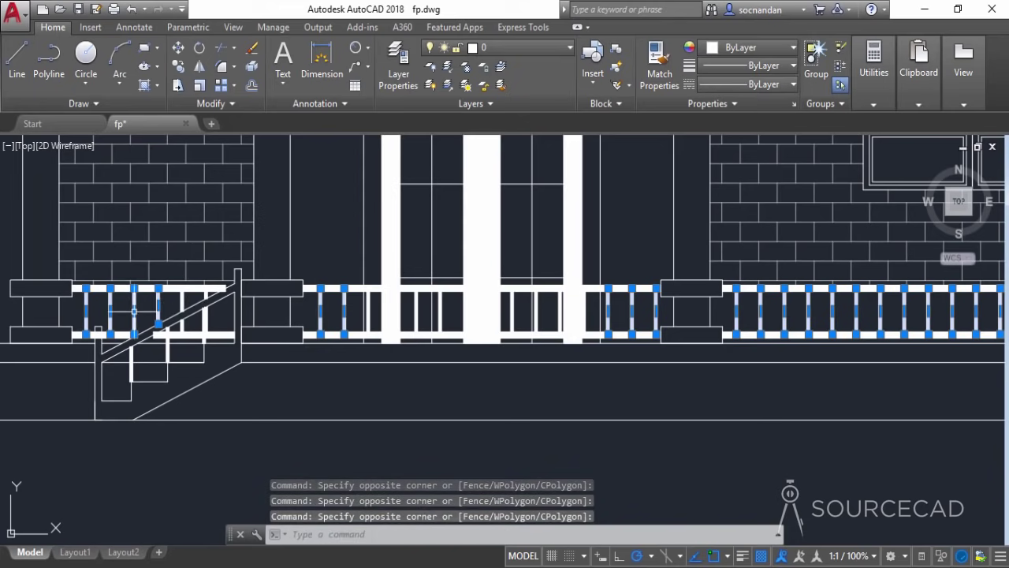
click(189, 302)
click(171, 299)
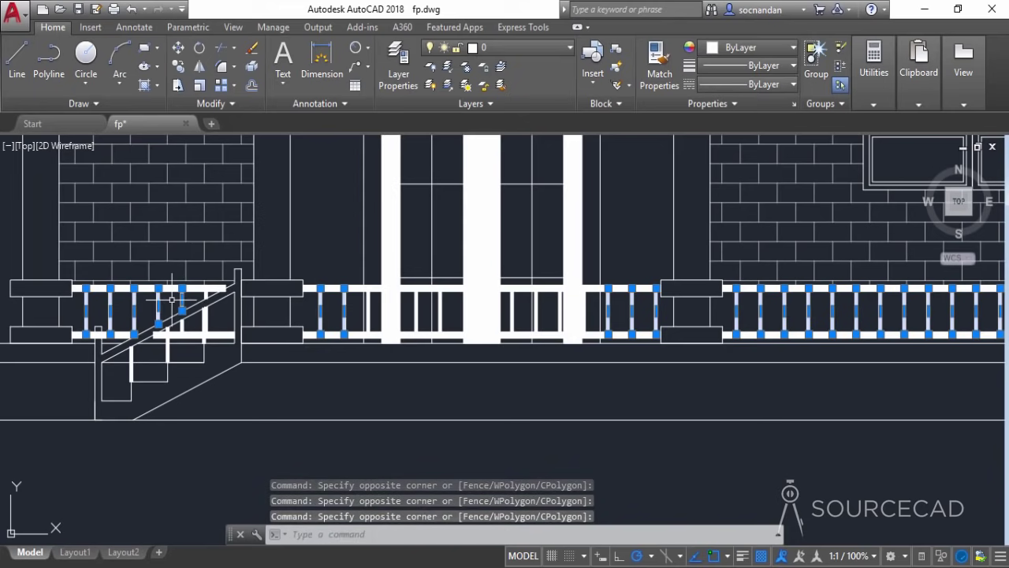
click(229, 300)
click(189, 322)
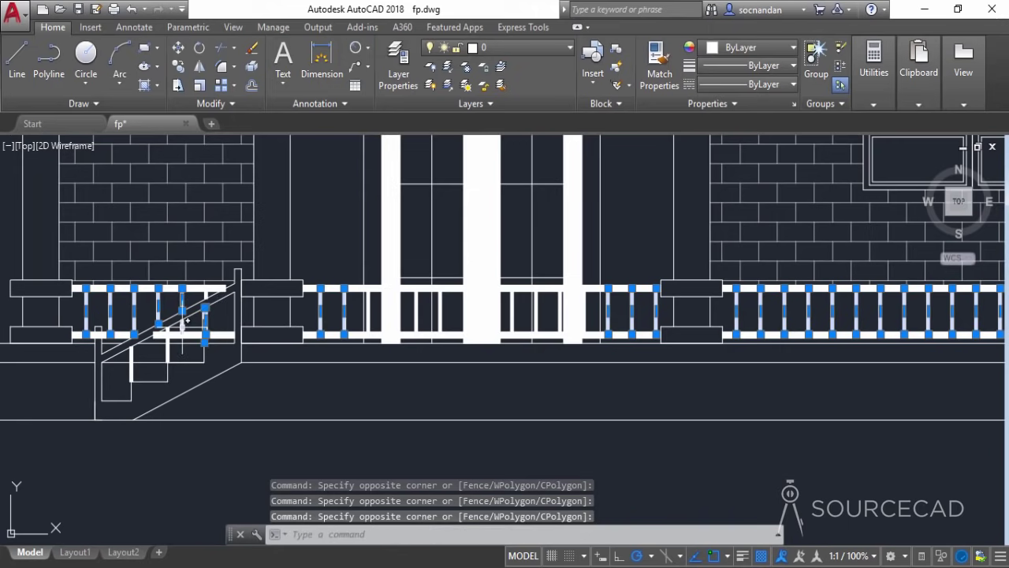
scroll(205, 302, up, 5)
click(212, 272)
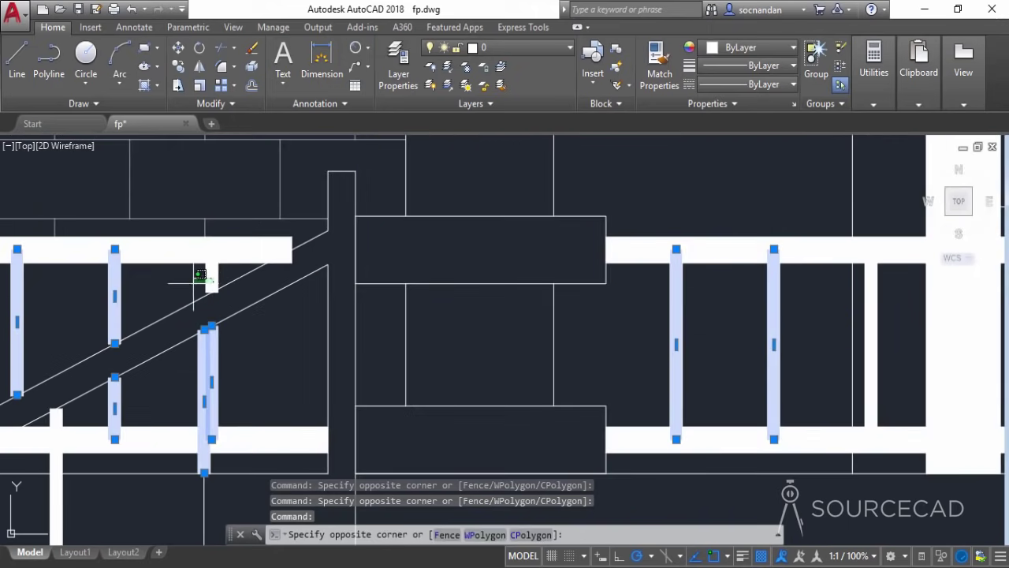
click(168, 284)
scroll(168, 284, down, 6)
scroll(277, 365, down, 2)
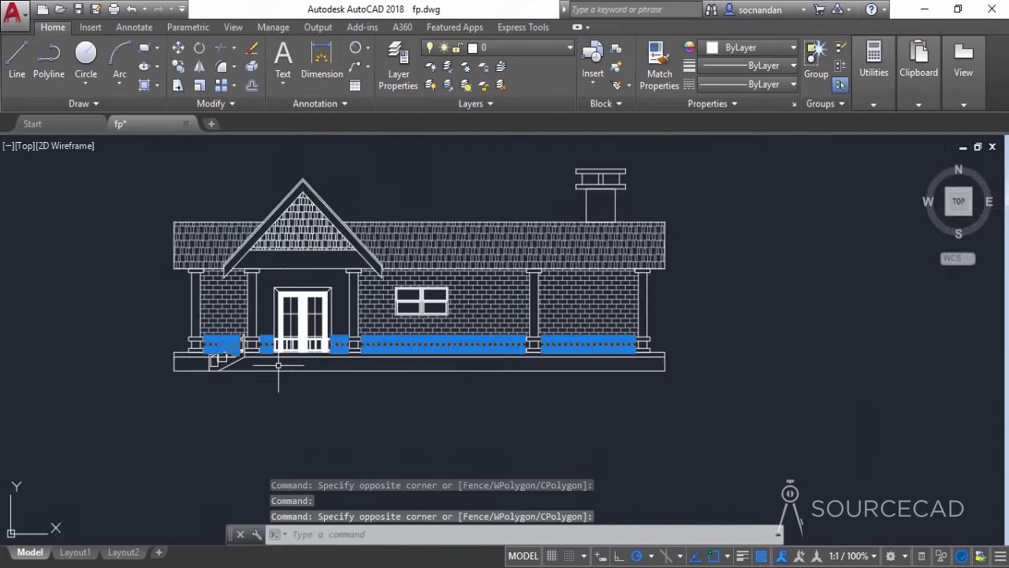
right_click(278, 278)
mouse_move(365, 282)
click(473, 300)
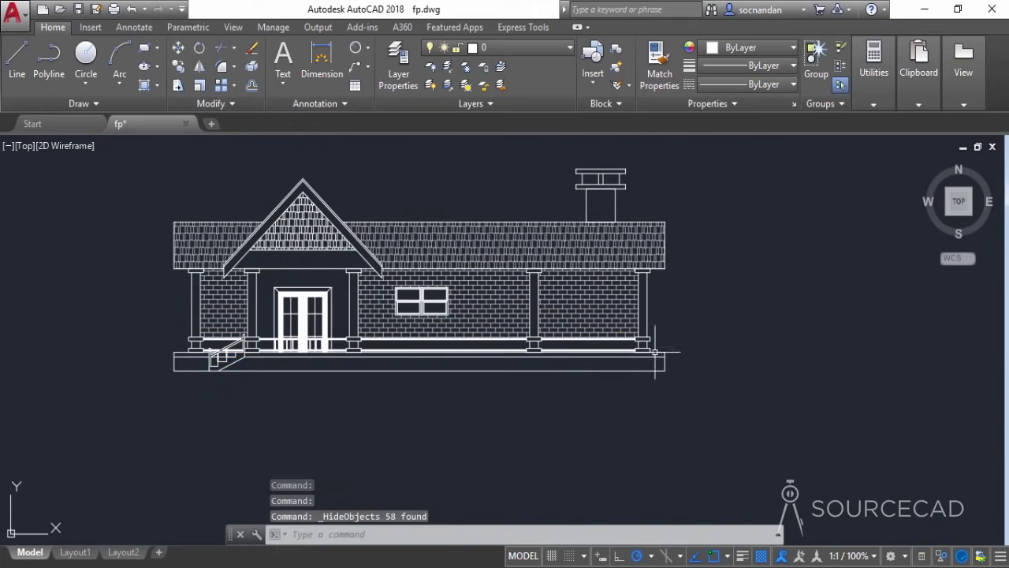
- Hatch the lower wall areas behind the railings, outside the door bay, with AR-B816 at scale 0.03 and transparency 39
scroll(231, 382, up, 4)
middle_drag(208, 290, 176, 369)
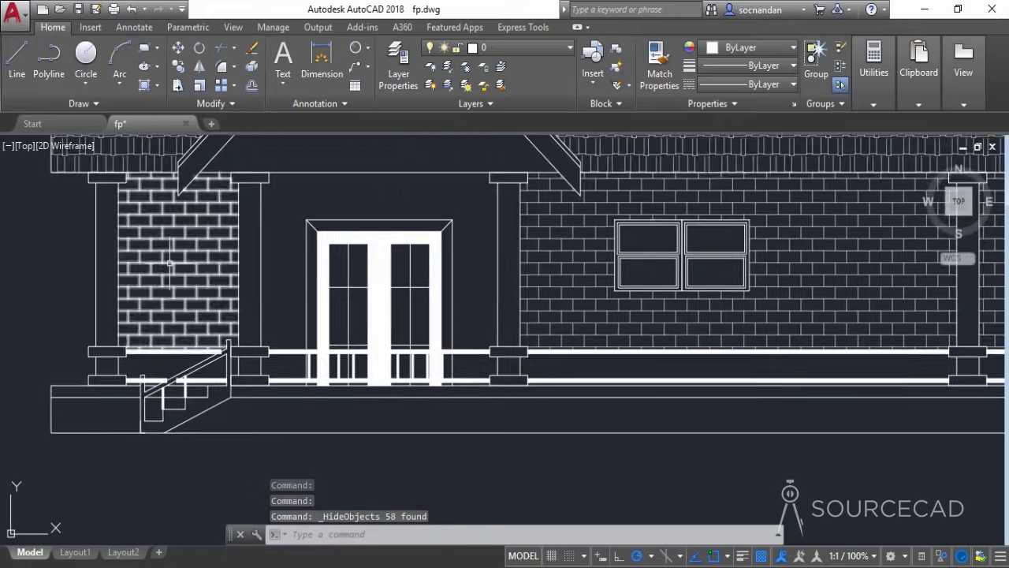
click(145, 85)
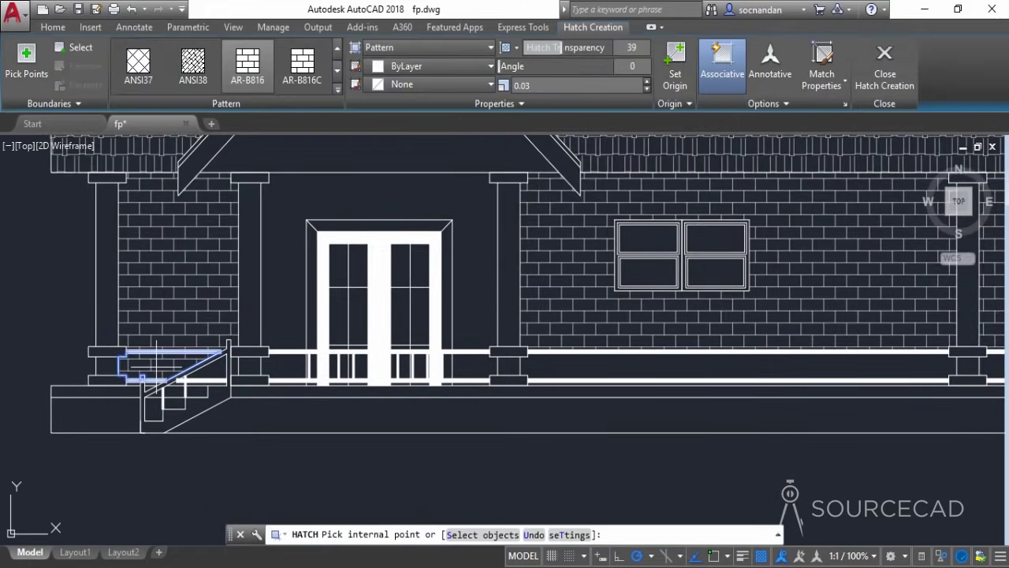
click(228, 351)
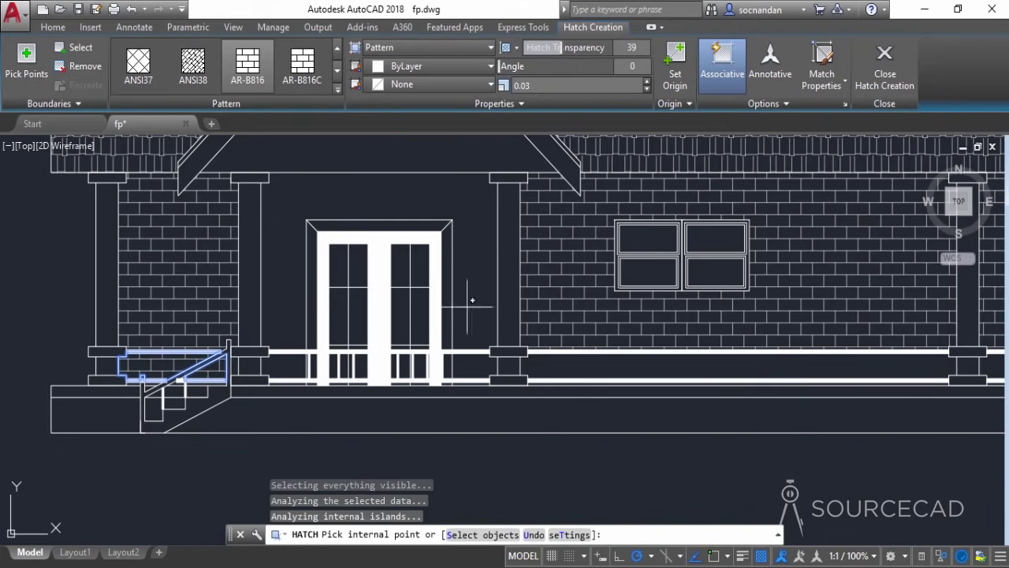
click(573, 363)
scroll(666, 384, down, 4)
click(825, 373)
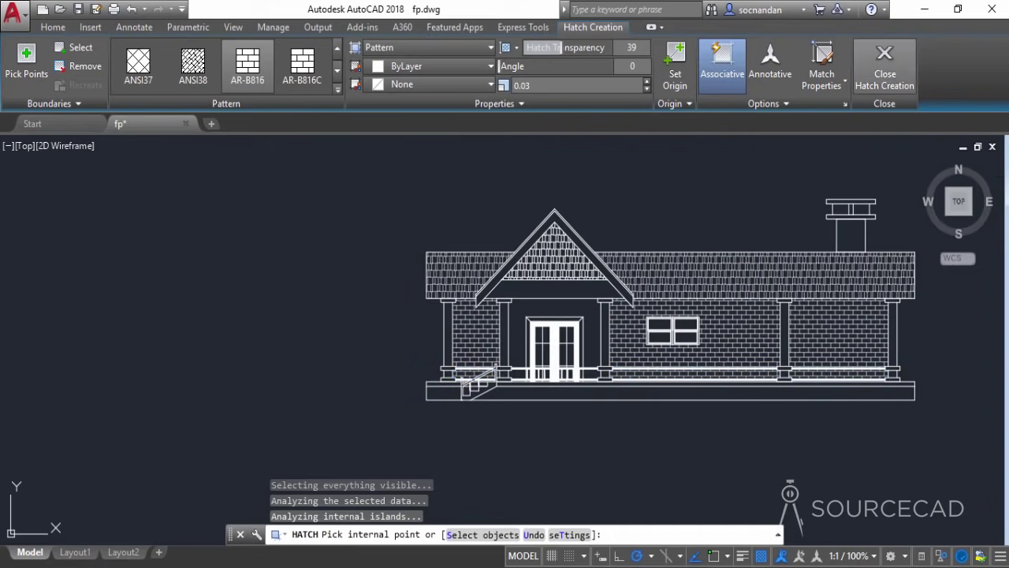
click(884, 70)
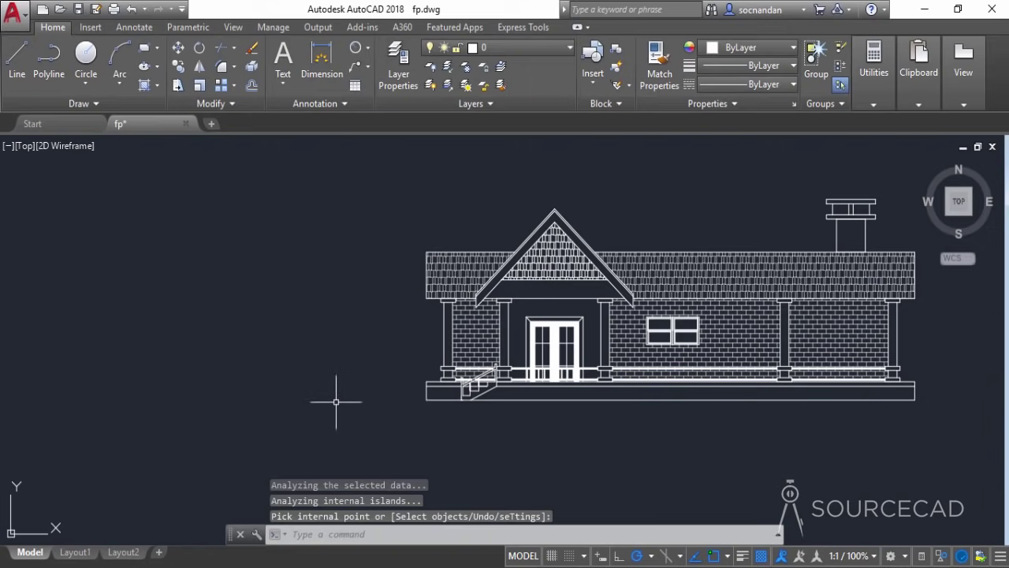
- Hatch the wall around the door, including behind its railings, with AR-B816 at scale 0.03 and transparency 0
scroll(531, 372, up, 4)
middle_drag(516, 279, 432, 373)
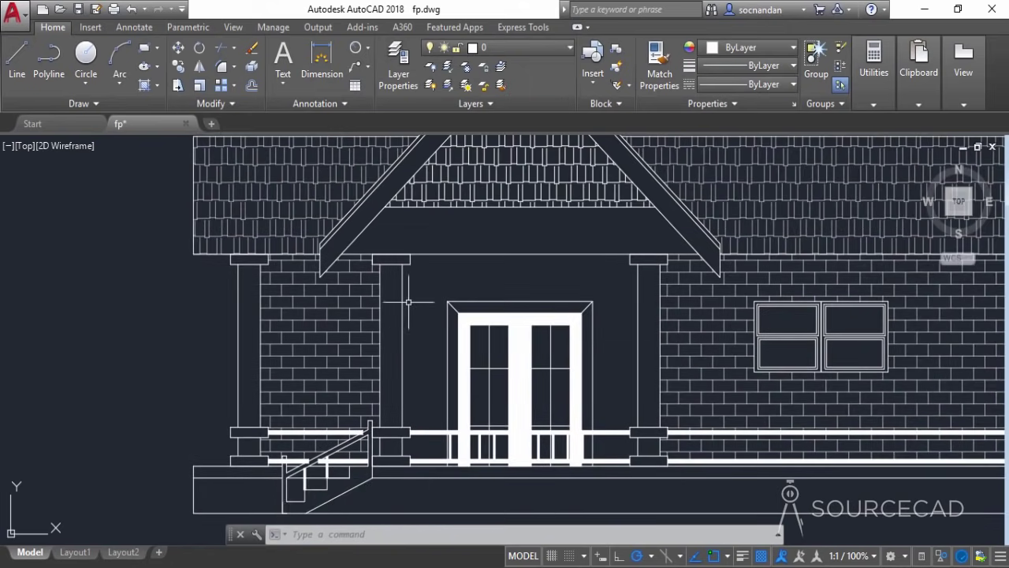
click(142, 86)
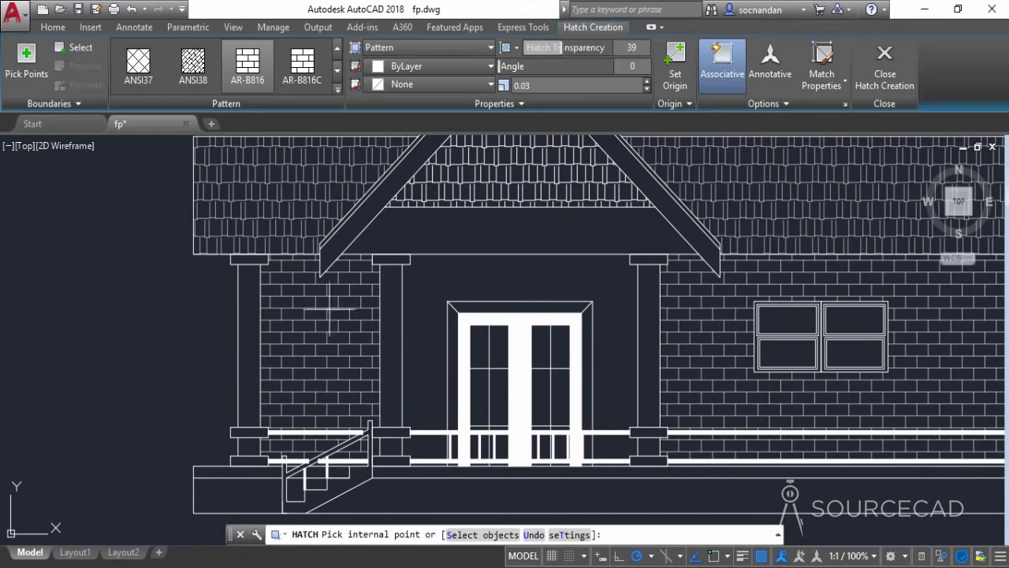
click(425, 320)
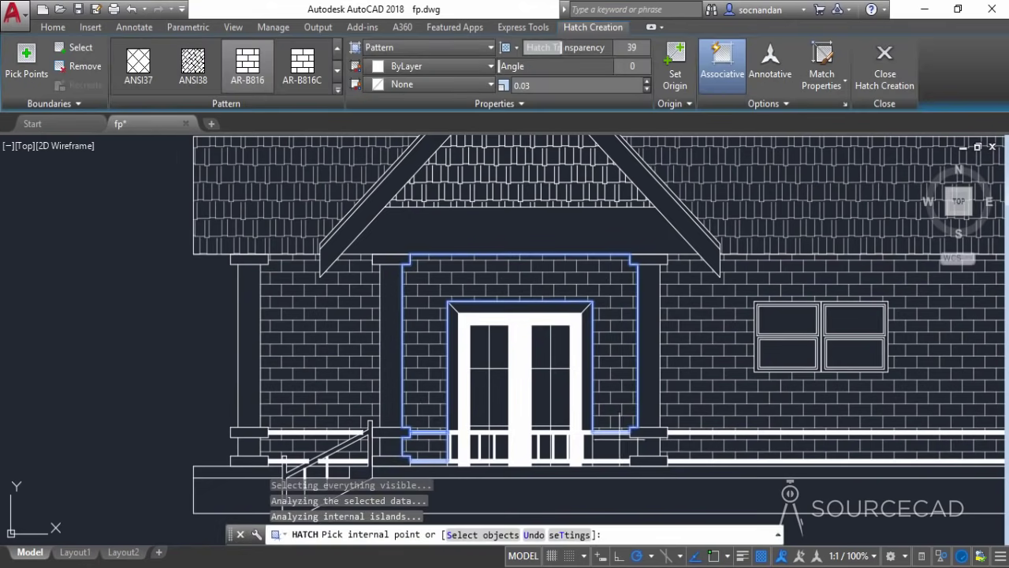
drag(562, 48, 481, 53)
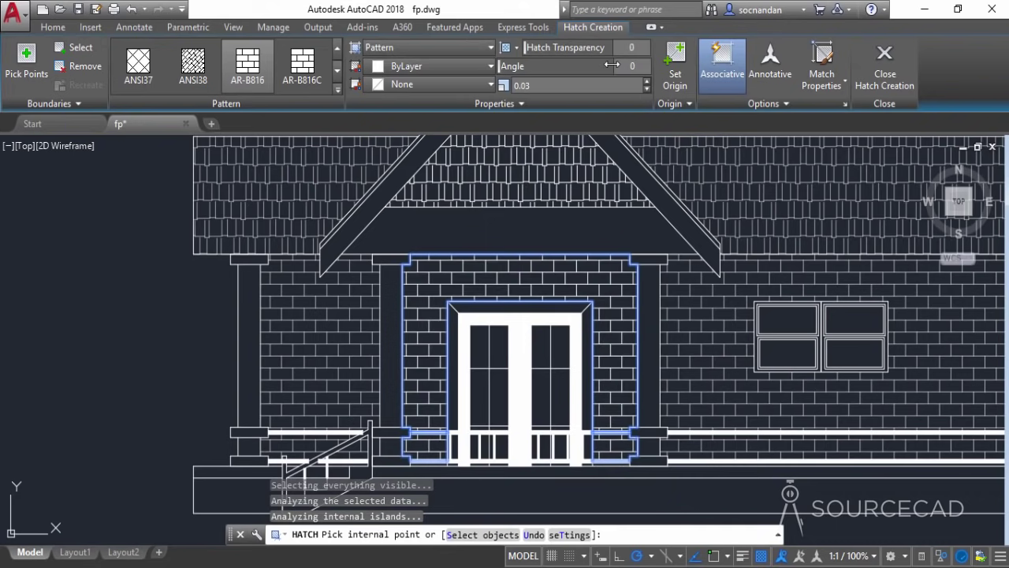
click(884, 63)
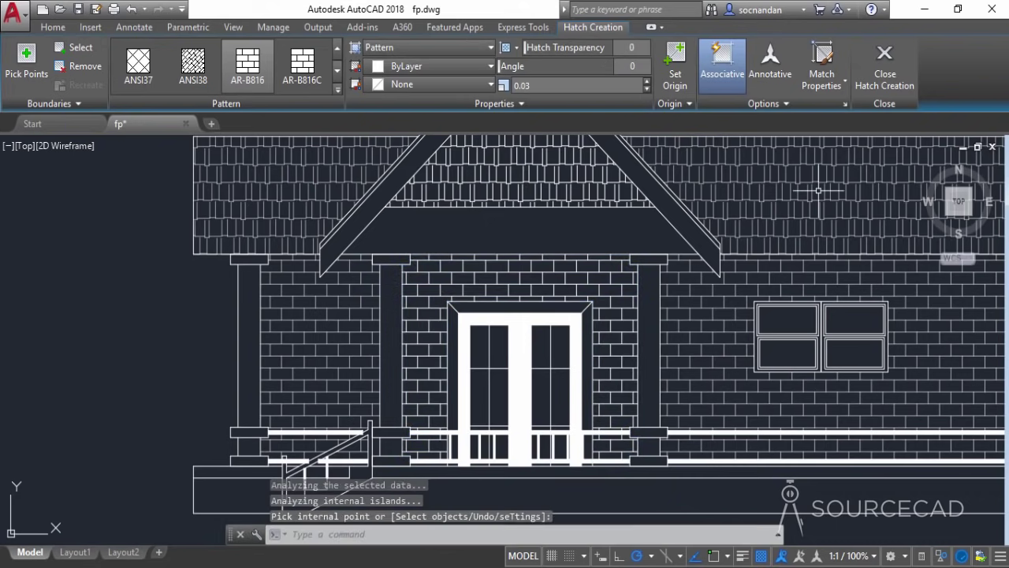
- End the object isolation to bring back the hidden railing balusters
right_click(117, 289)
mouse_move(251, 83)
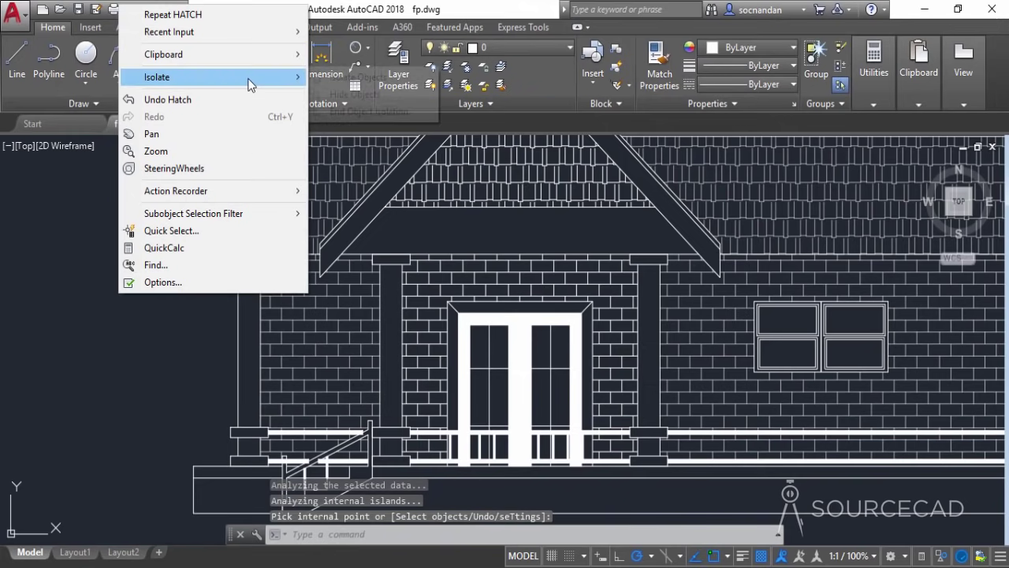
click(368, 111)
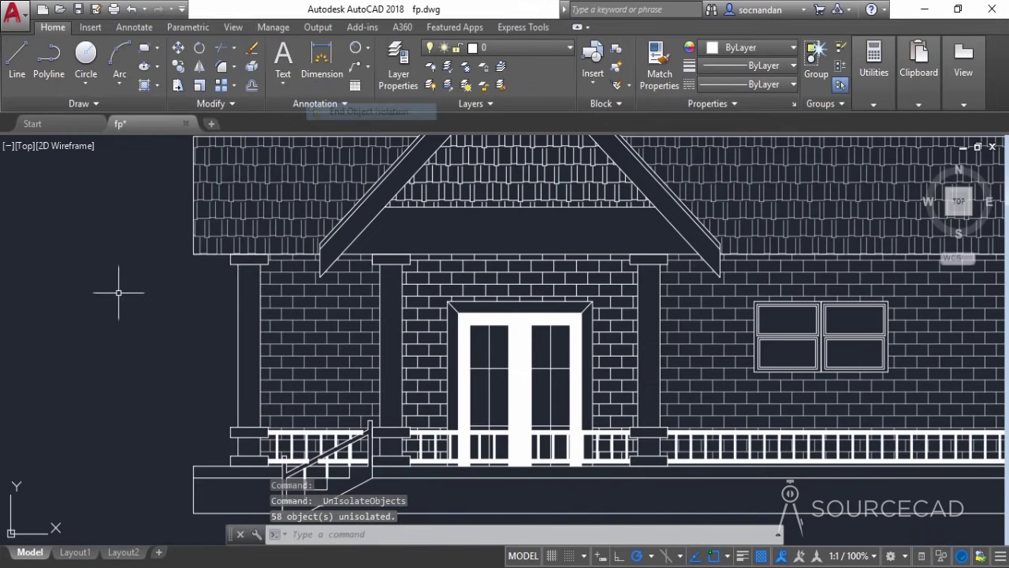
scroll(154, 328, down, 4)
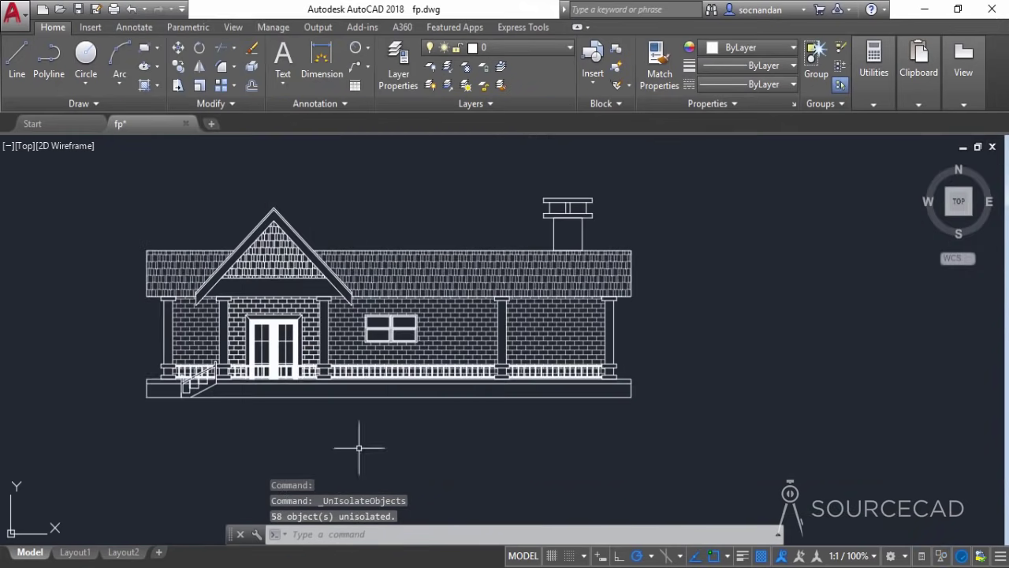
- Hatch the porch base on both sides of the entrance stairs with the AR-CONC pattern at scale 0.03
scroll(296, 426, up, 3)
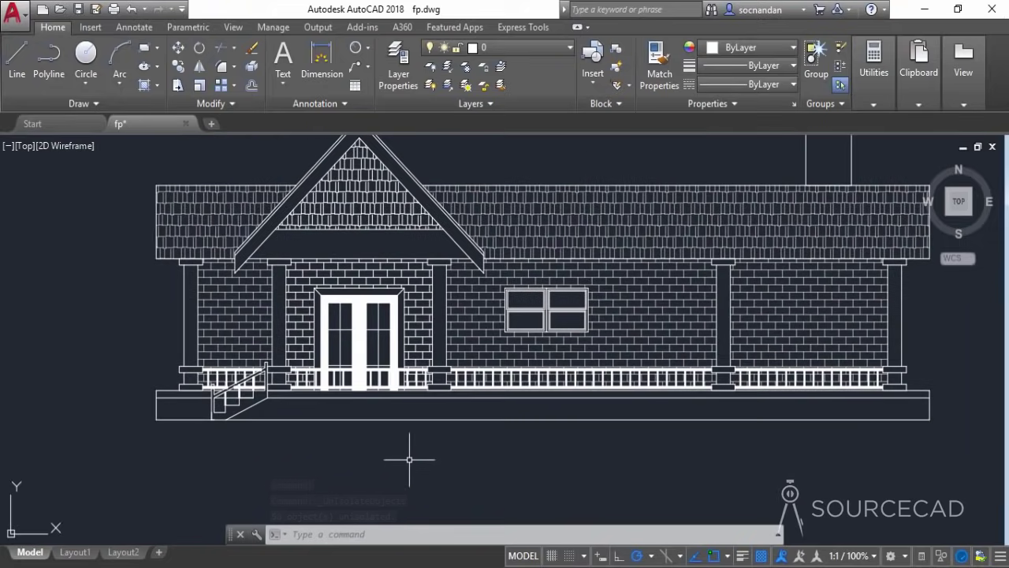
click(145, 85)
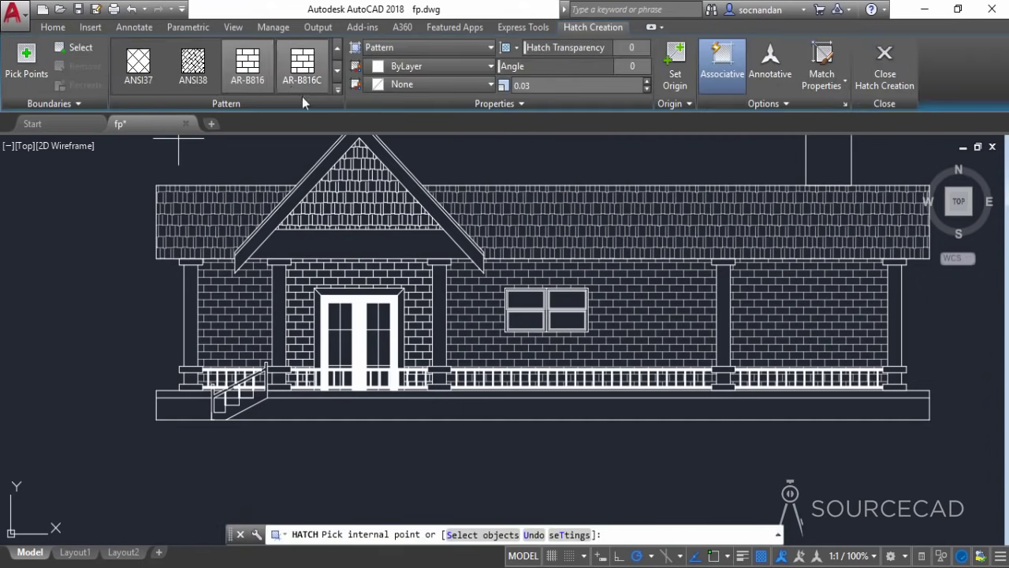
click(338, 89)
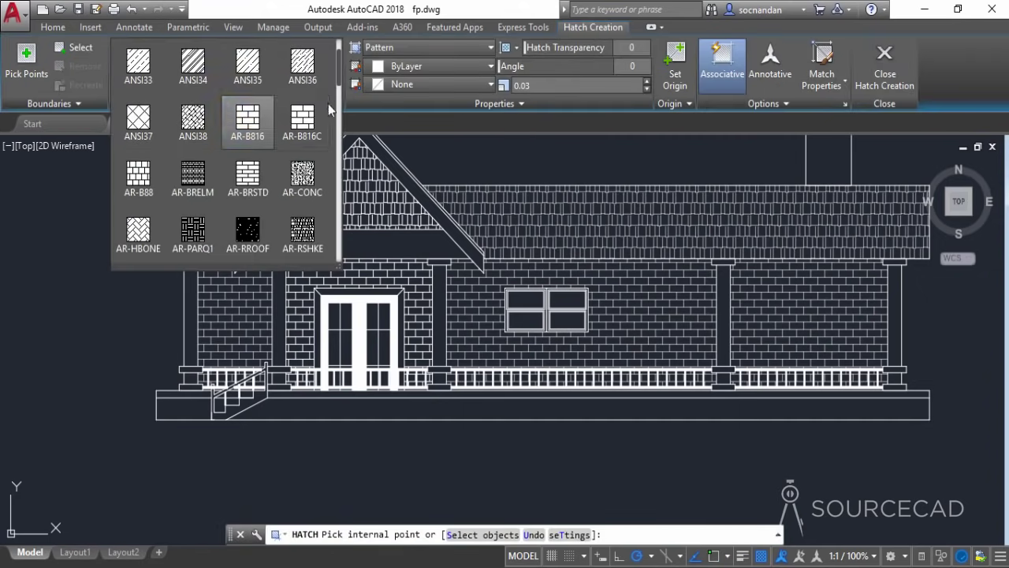
click(305, 178)
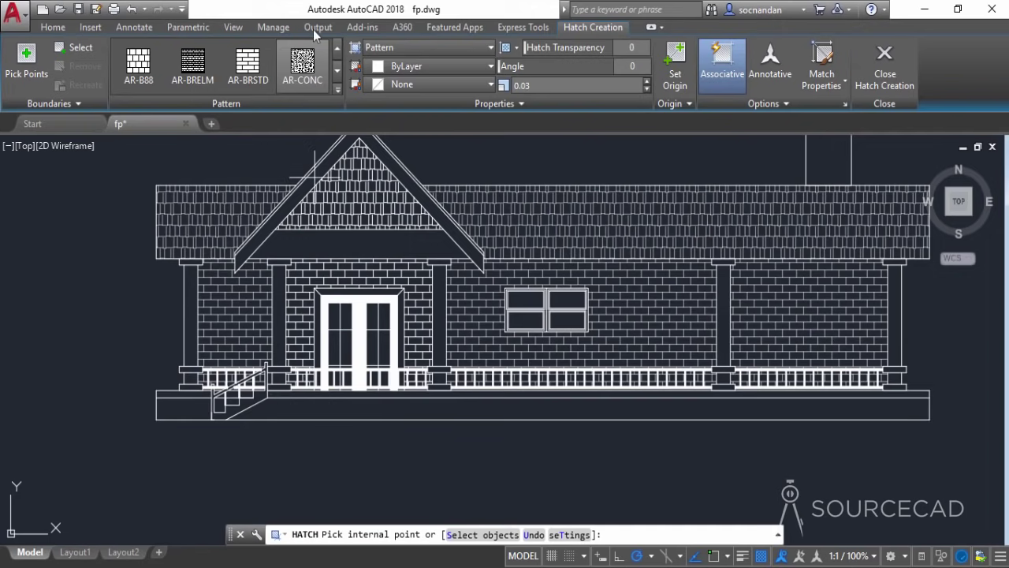
click(301, 409)
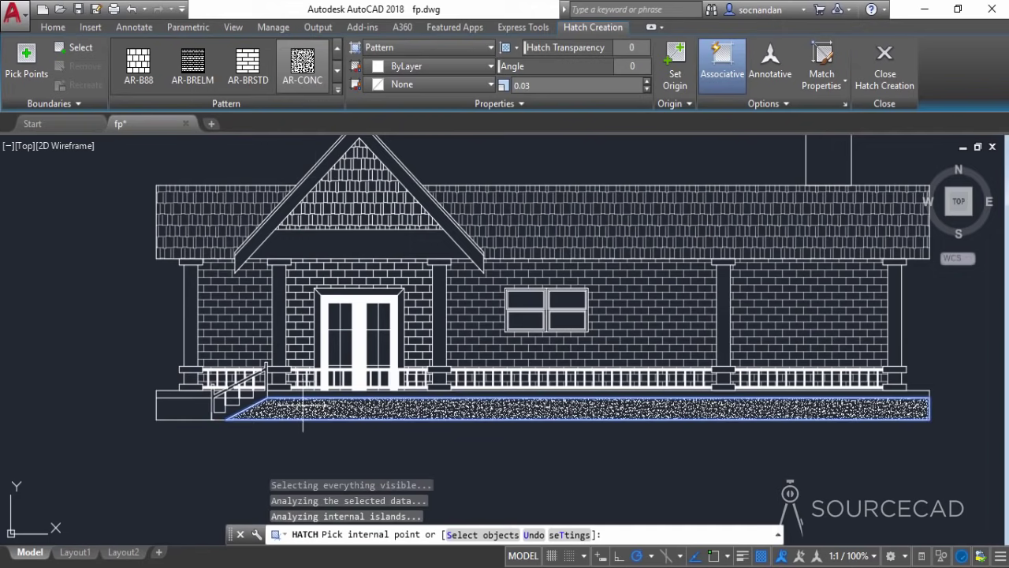
click(191, 409)
- Add the two lower stepped areas of the entrance stairs to the AR-CONC hatch and finish the hatch
scroll(197, 418, up, 8)
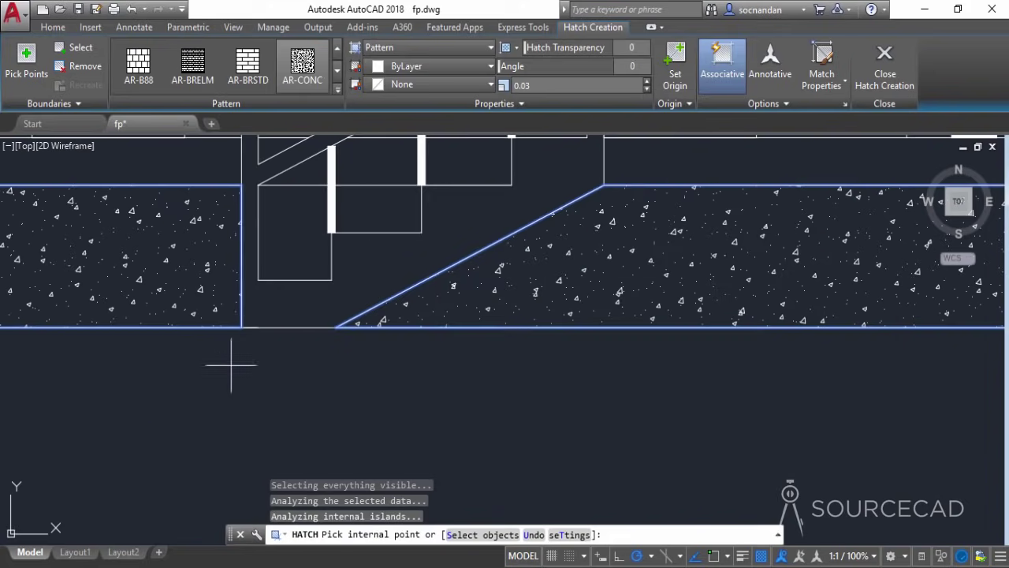
scroll(218, 384, down, 3)
click(288, 246)
click(339, 232)
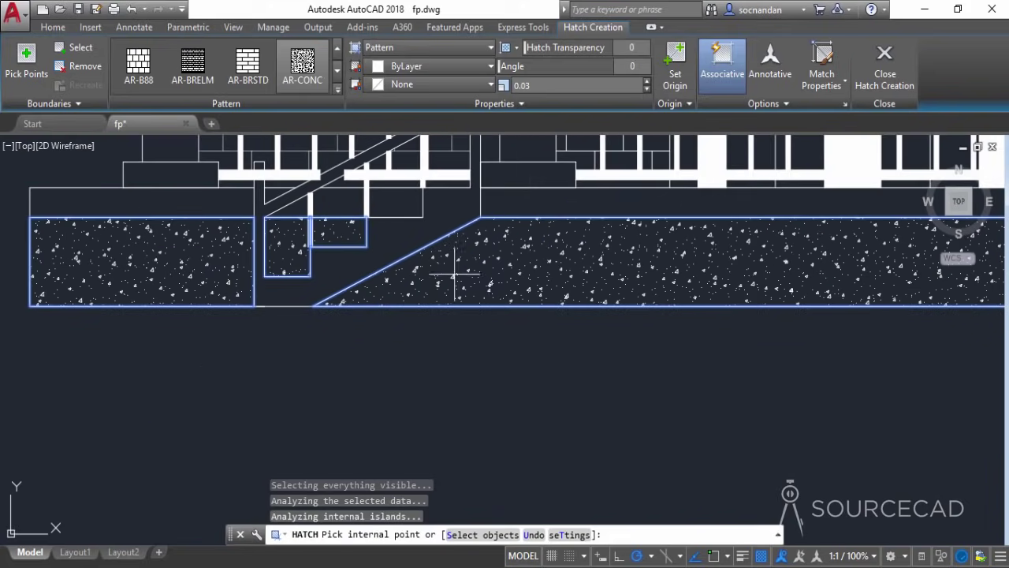
scroll(470, 273, down, 2)
scroll(547, 293, down, 5)
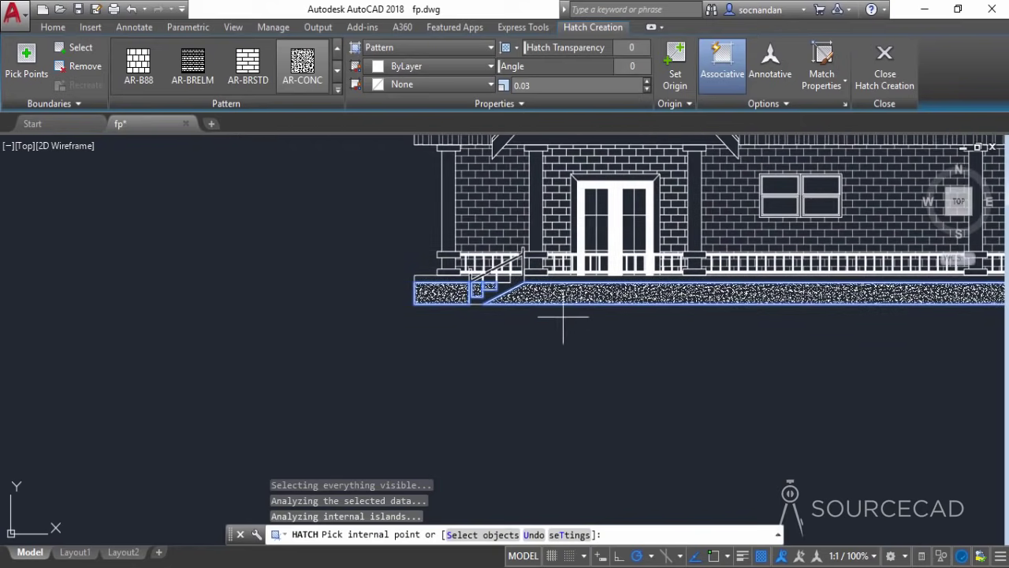
middle_drag(502, 347, 243, 391)
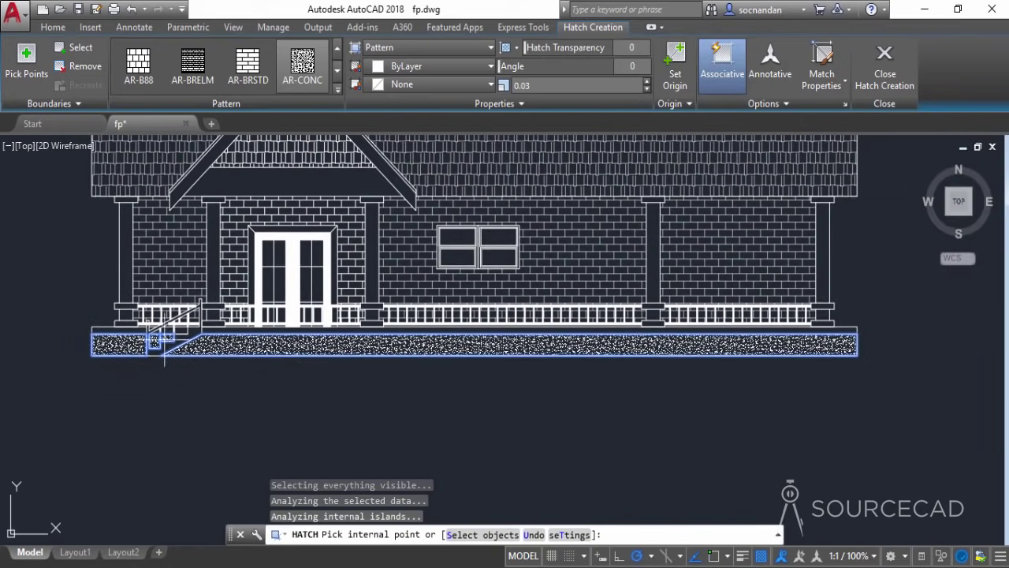
right_click(51, 238)
click(77, 253)
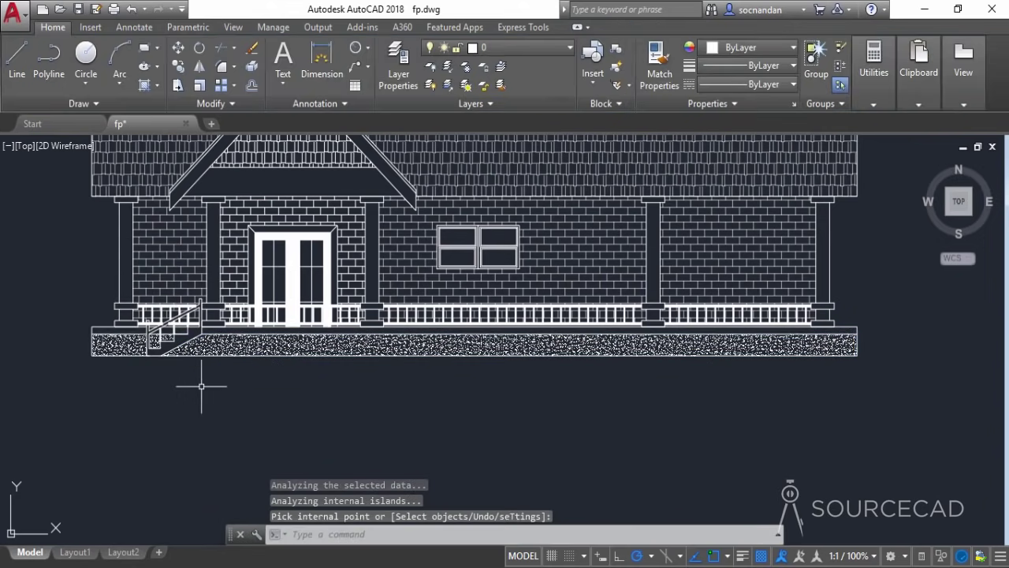
- Fill the side profile of the entrance stairs, including its handrail, with a SOLID hatch at transparency 0
click(144, 87)
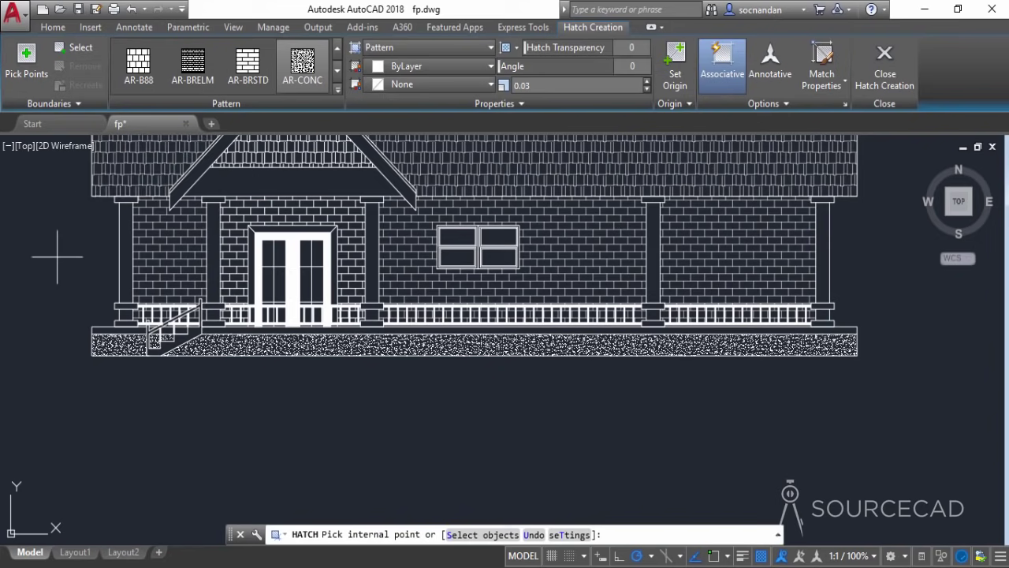
scroll(138, 78, up, 3)
click(138, 77)
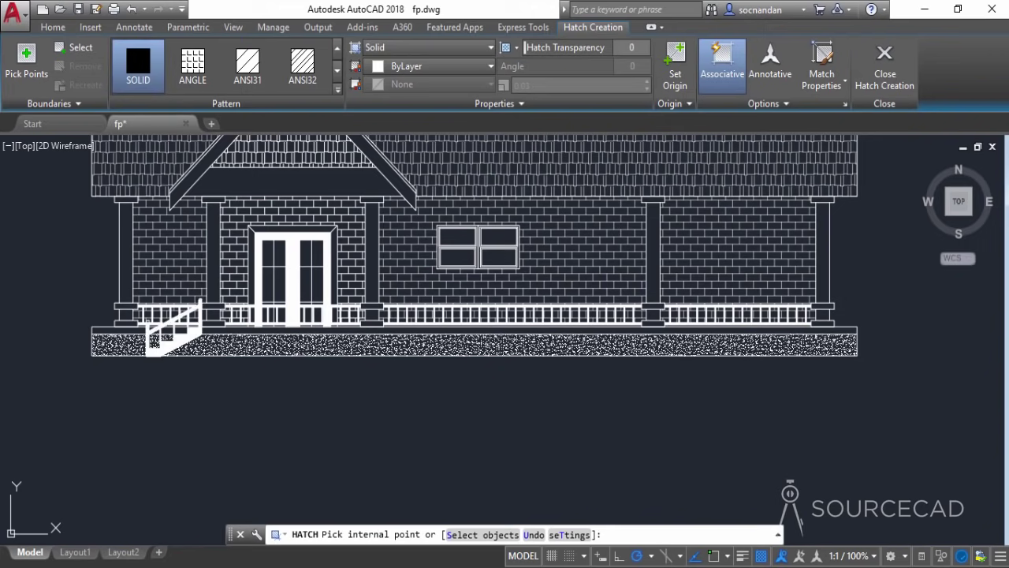
click(168, 347)
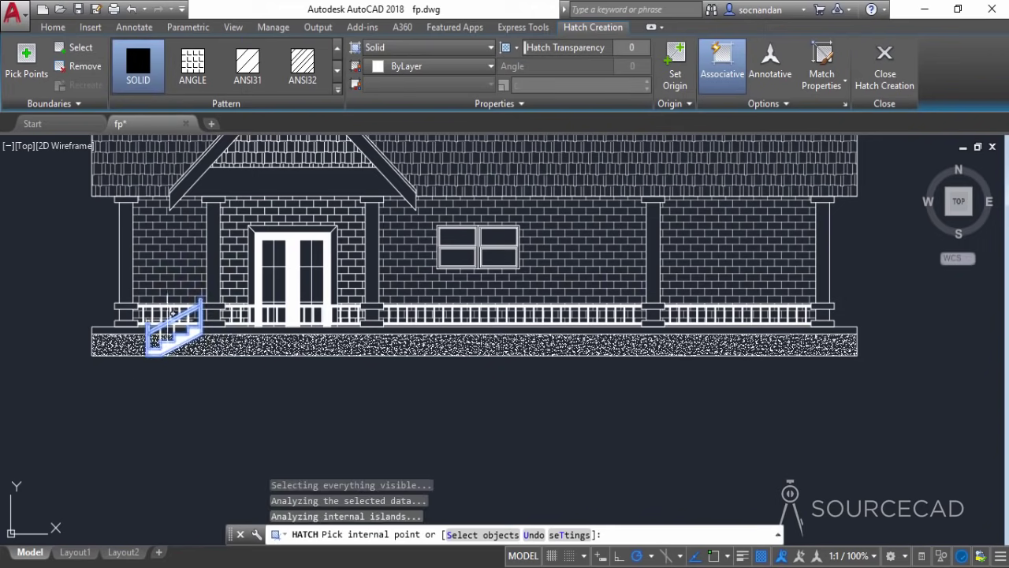
right_click(230, 382)
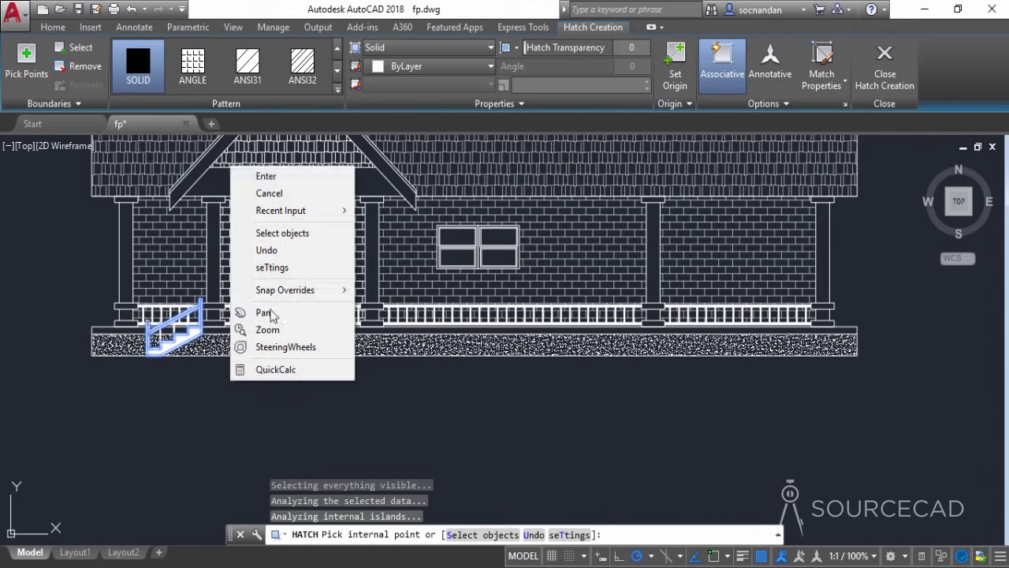
click(315, 172)
scroll(221, 401, down, 3)
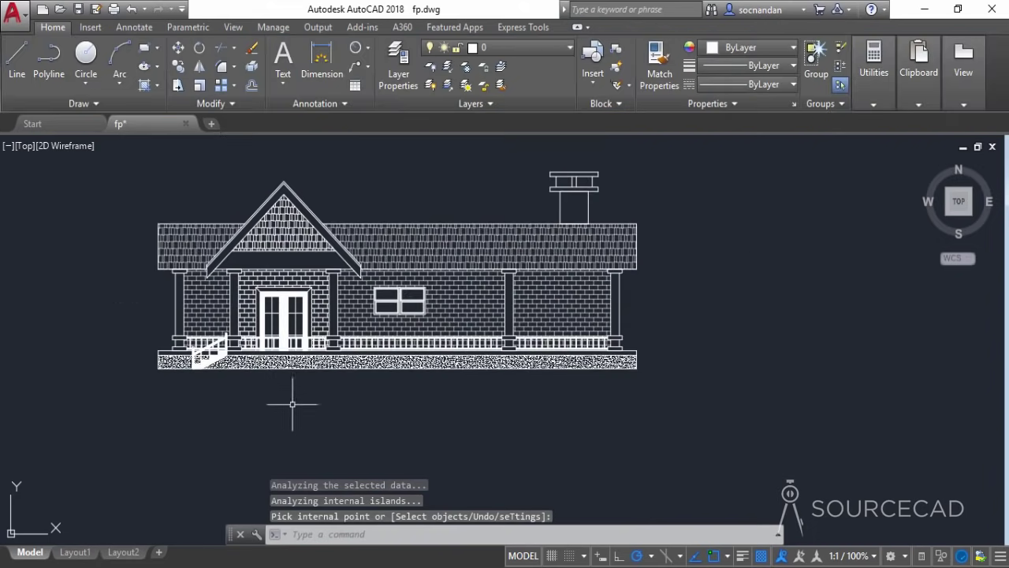
mouse_move(355, 405)
middle_down()
mouse_move(404, 435)
mouse_move(429, 434)
middle_up()
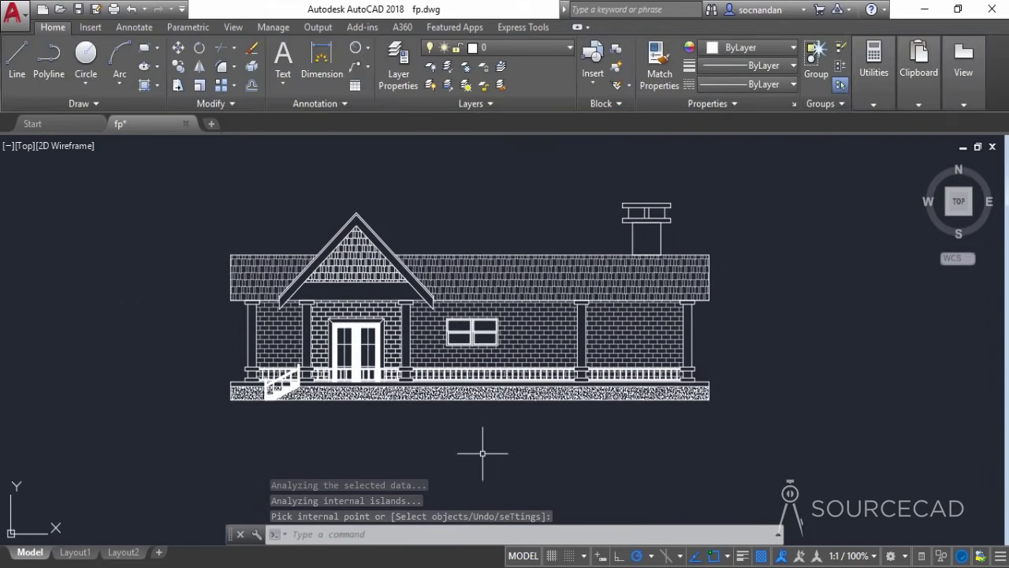